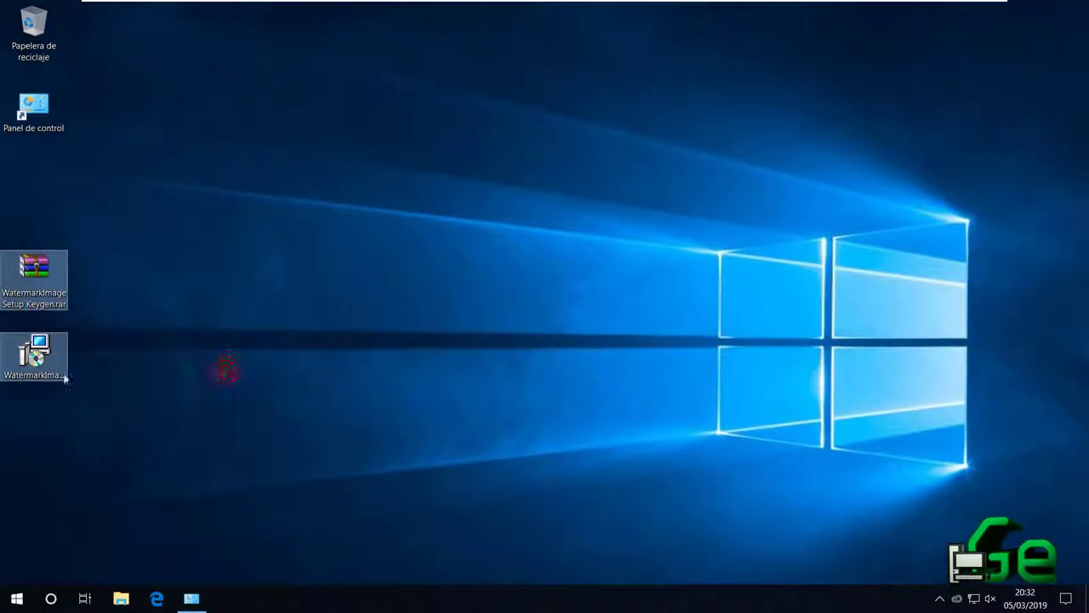
# Move the WatermarkImage Setup.exe installer beside the RAR archive on the desktop and start it
pyautogui.click(86, 356)
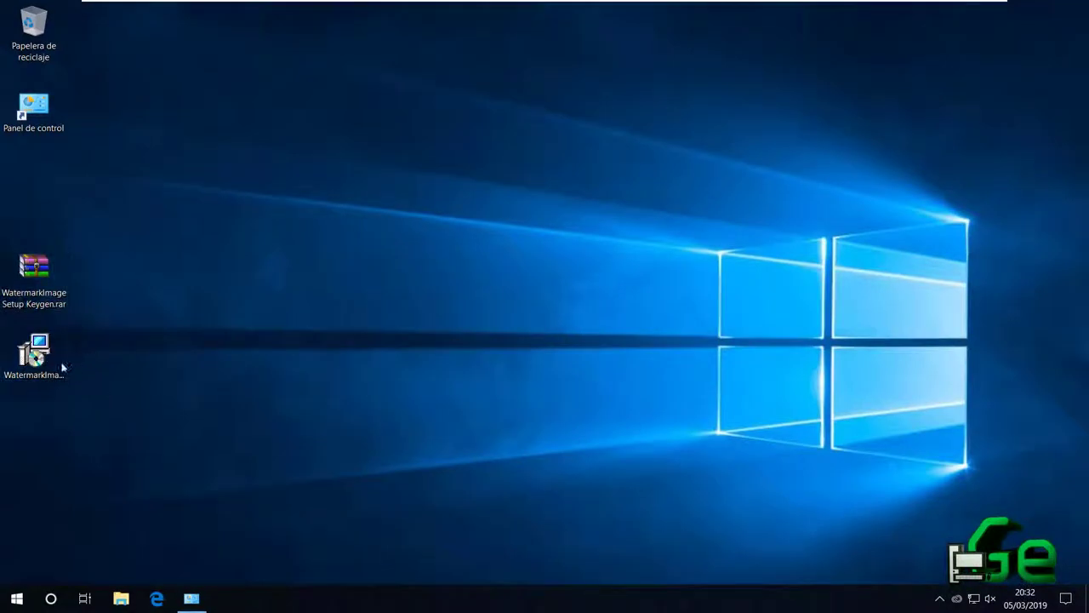
pyautogui.moveTo(60, 365); pyautogui.dragTo(137, 302)
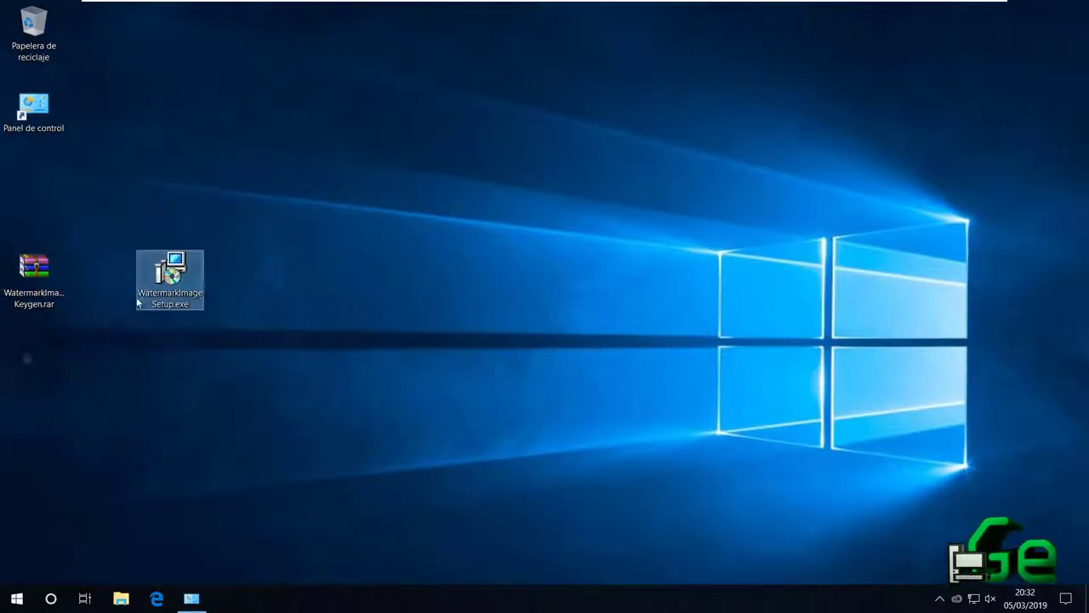
pyautogui.click(202, 320)
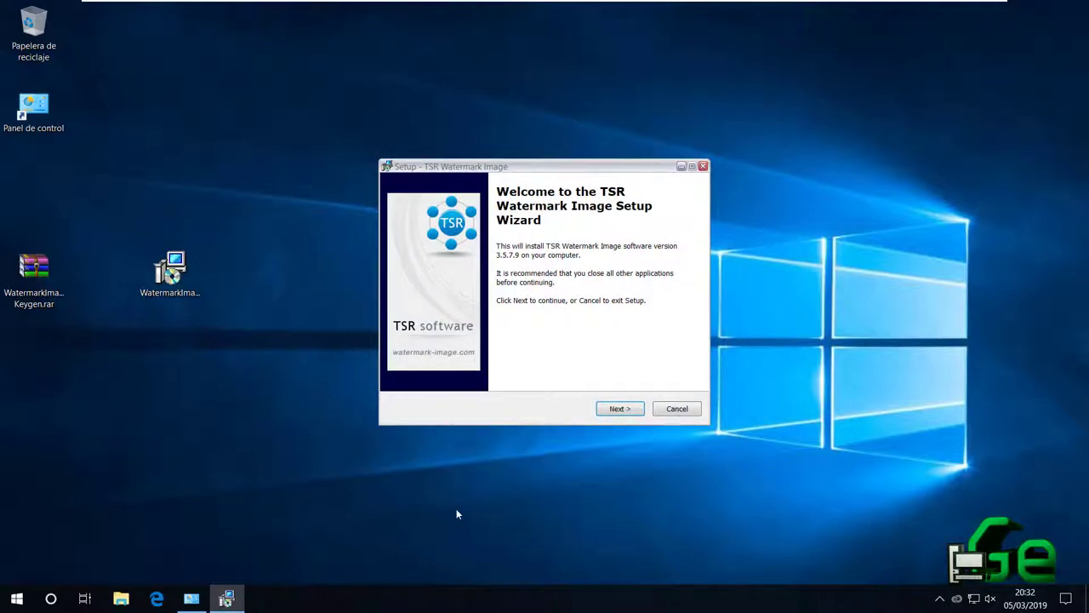
# Install TSR Watermark Image with the TSR Soft Start Menu folder and a desktop icon, and finish setup with Launch Watermark Image enabled
pyautogui.click(606, 412)
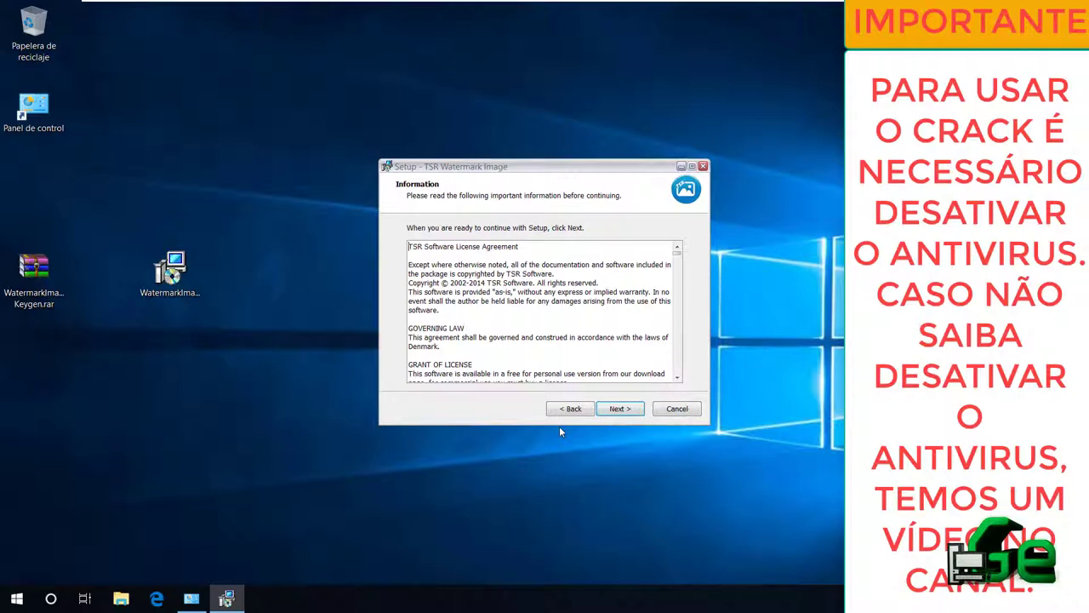
pyautogui.click(619, 408)
pyautogui.click(626, 409)
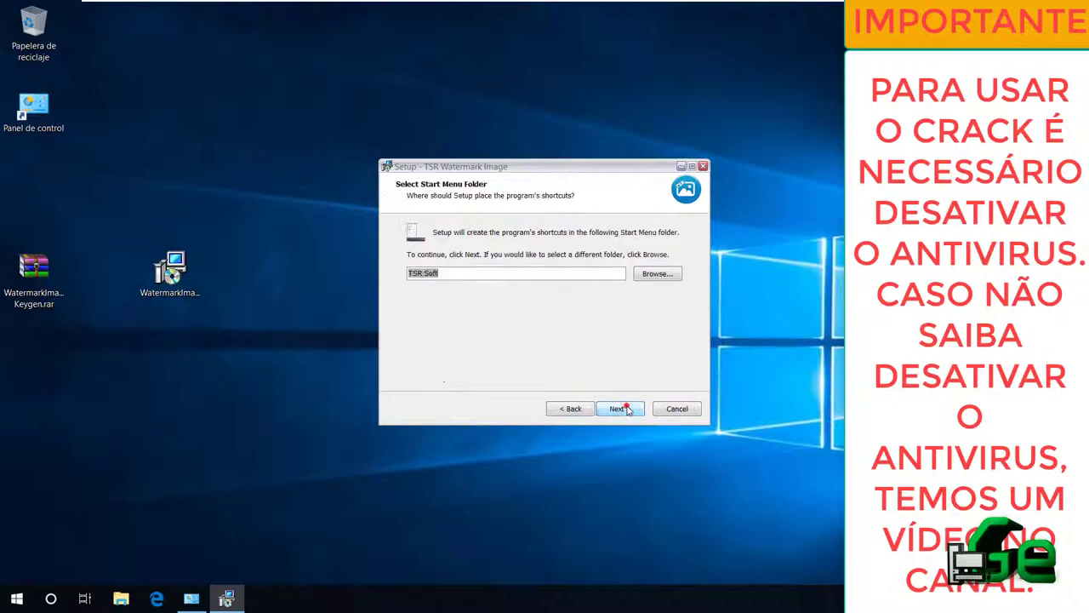
pyautogui.click(625, 412)
pyautogui.click(625, 412)
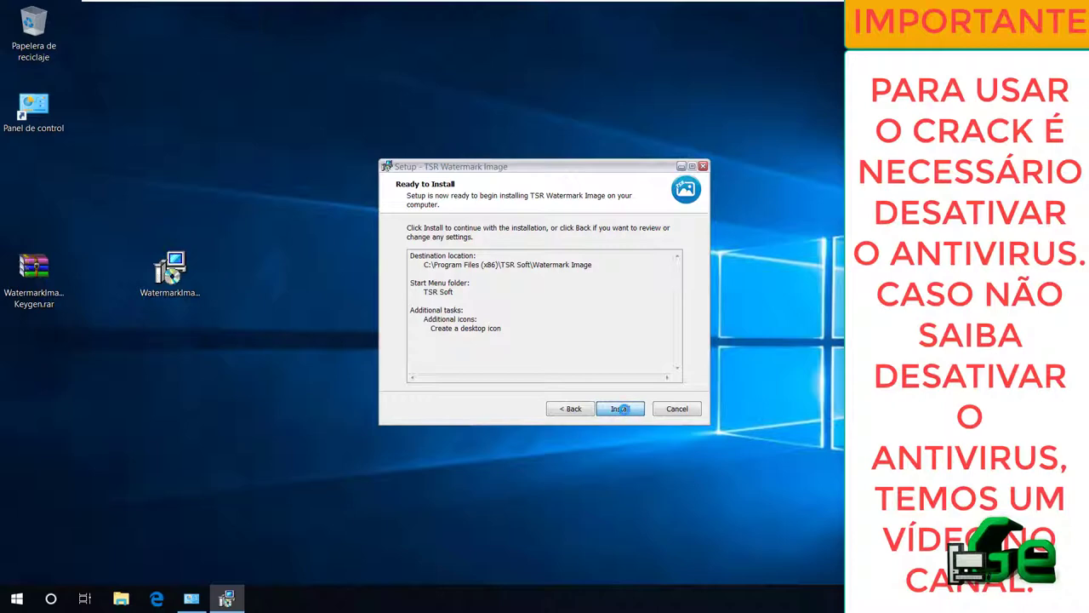
pyautogui.click(621, 408)
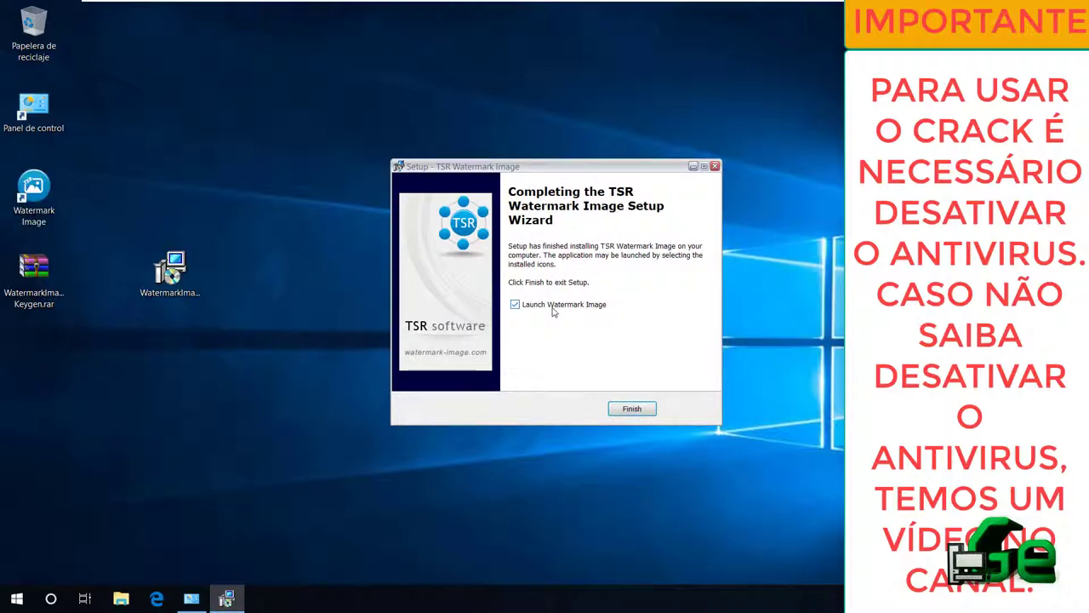
pyautogui.click(634, 412)
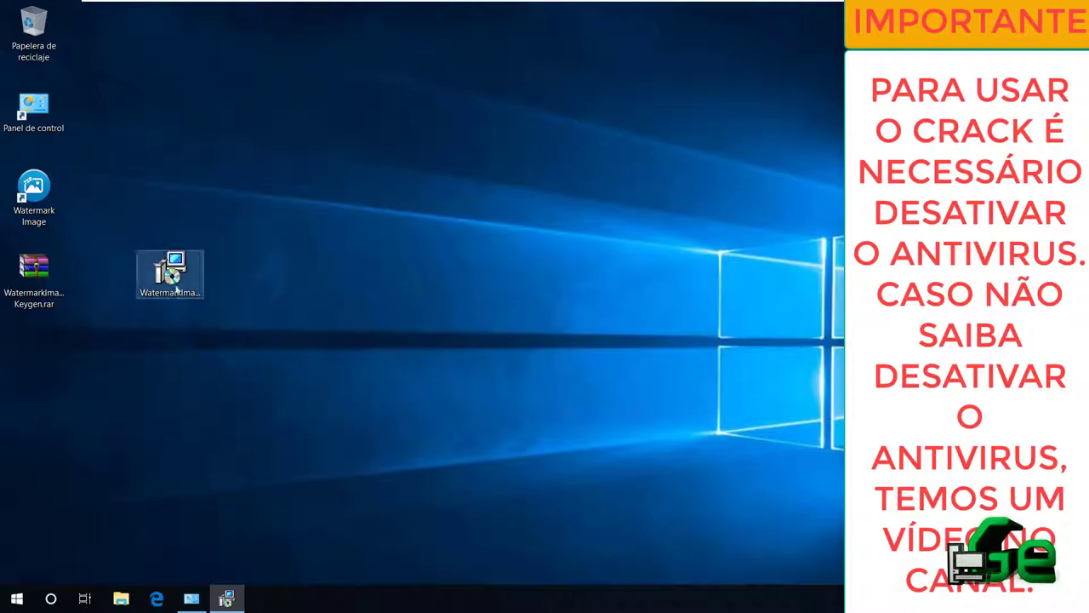
# Move the installer icon beside the Watermark Image shortcut, open the WatermarkImageSetup Keygen.rar archive and read its readme.txt
pyautogui.moveTo(170, 284); pyautogui.dragTo(102, 200)
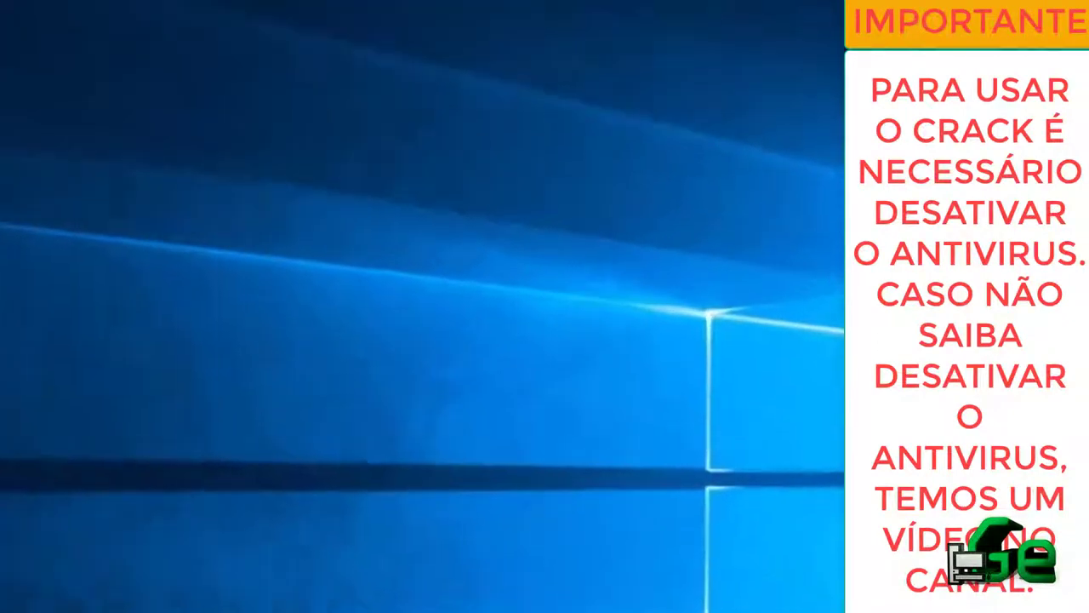
pyautogui.doubleClick(34, 281)
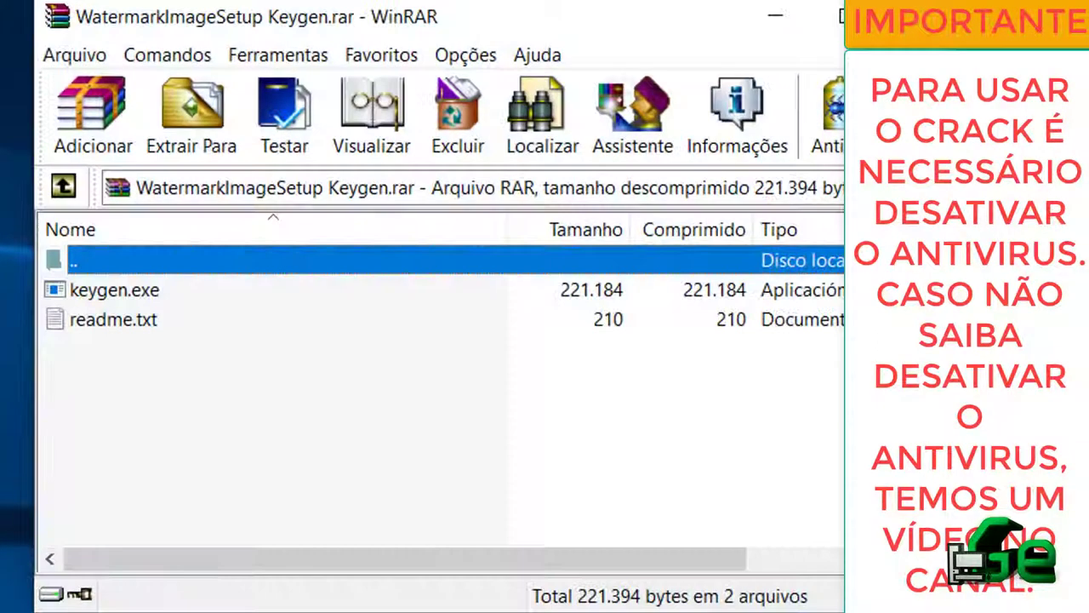
pyautogui.doubleClick(102, 319)
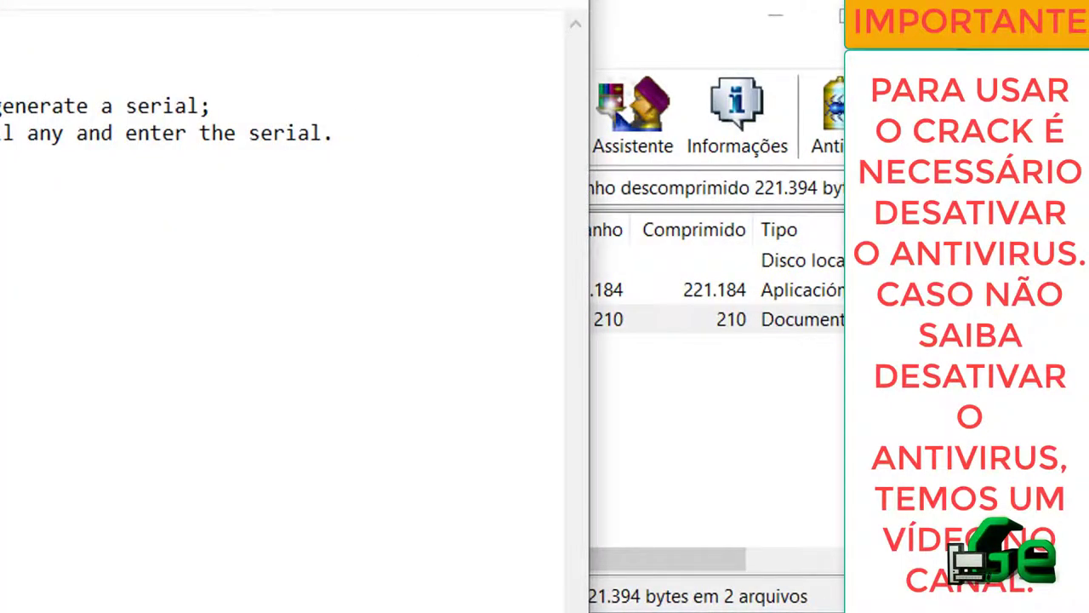
pyautogui.hotkey('alt', 'F4')
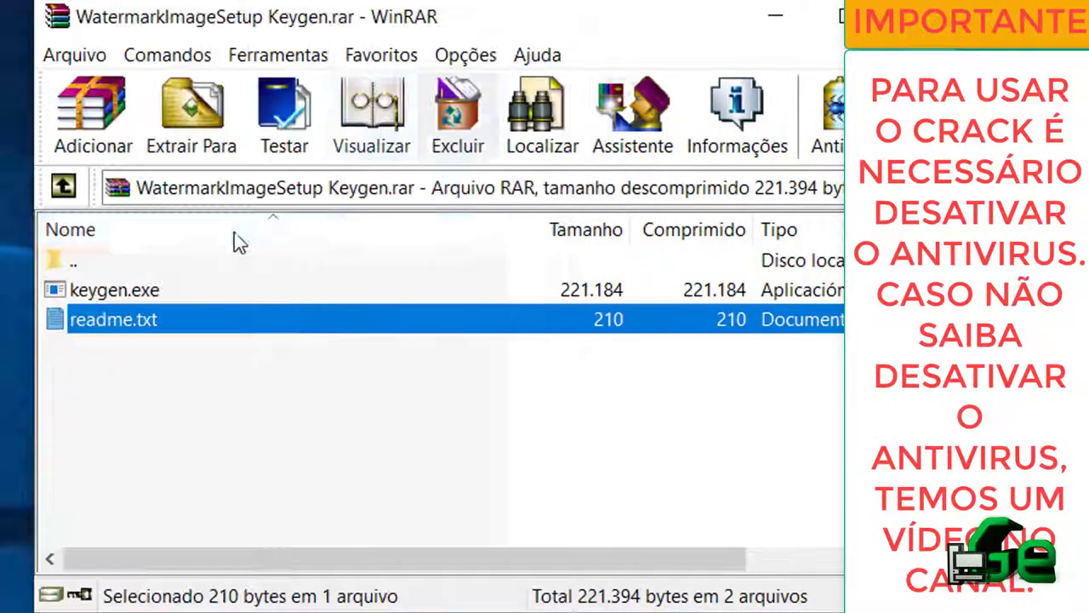
# Run keygen.exe from the archive, choose Watermark Image Pro 2.4.1.1 as the target and generate a serial
pyautogui.doubleClick(107, 290)
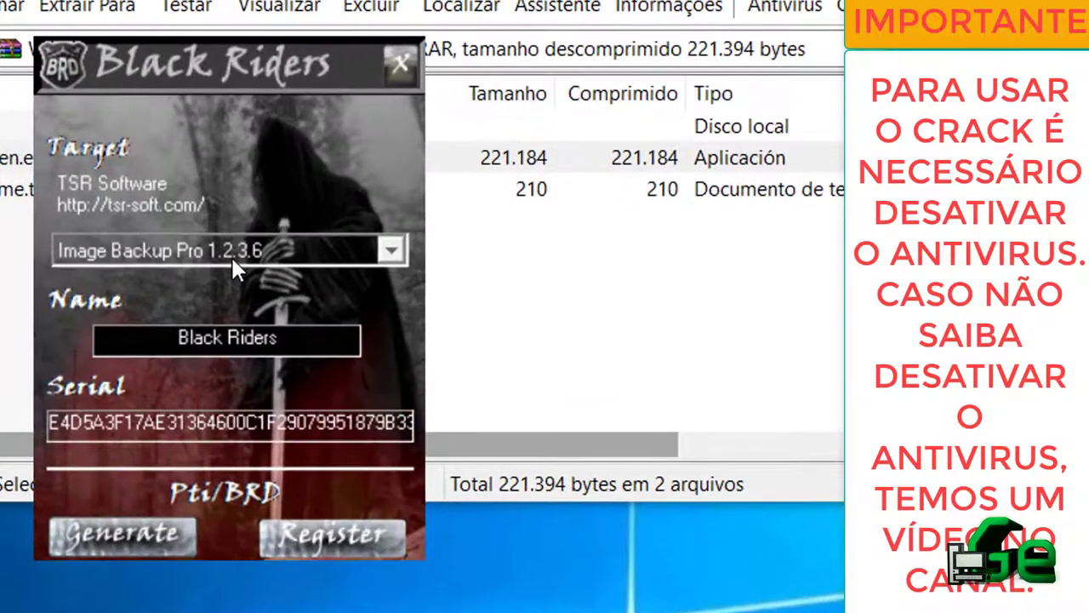
pyautogui.click(394, 250)
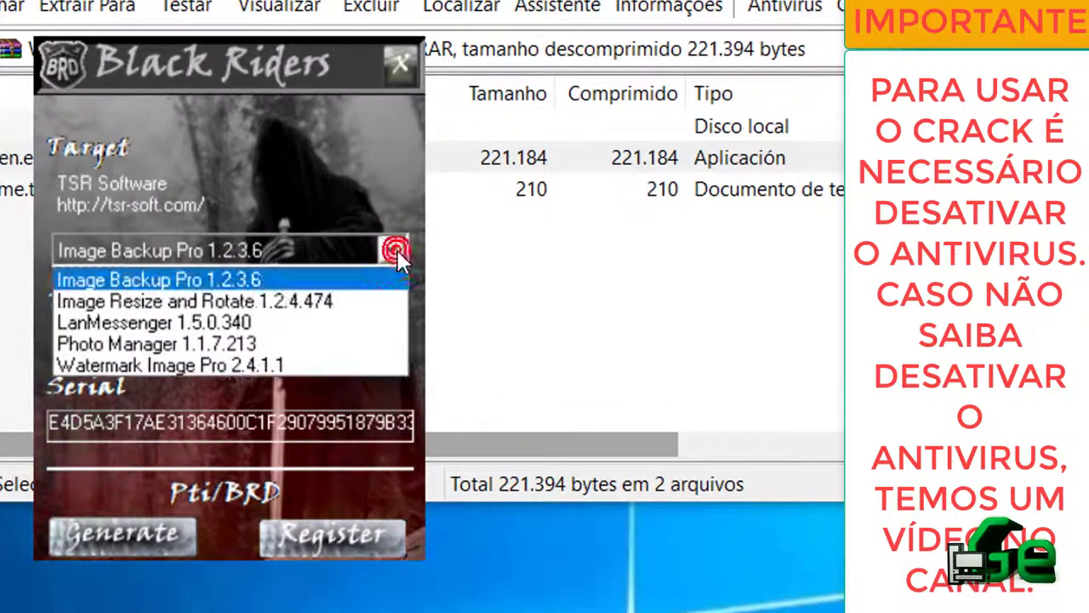
pyautogui.click(139, 366)
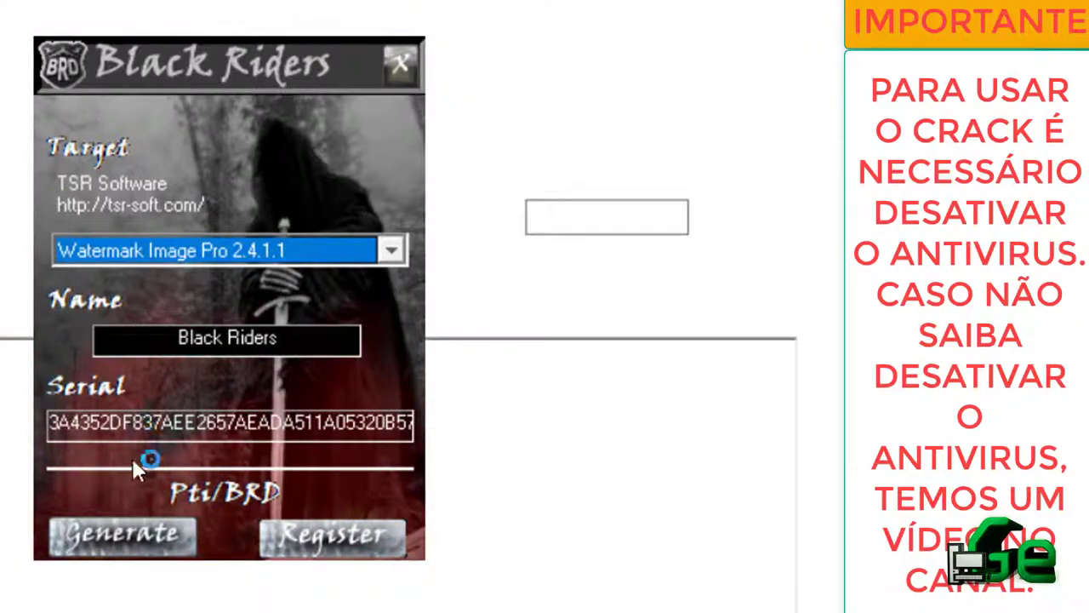
pyautogui.click(119, 537)
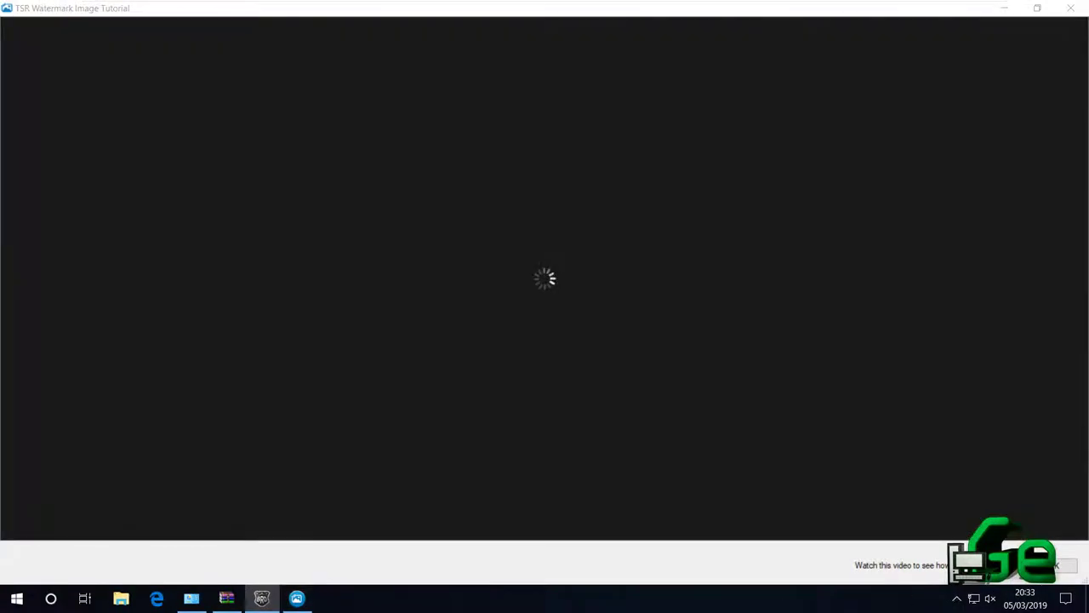
# Dismiss the TSR Watermark Image Tutorial window and bring the key generator back to the front
pyautogui.click(893, 555)
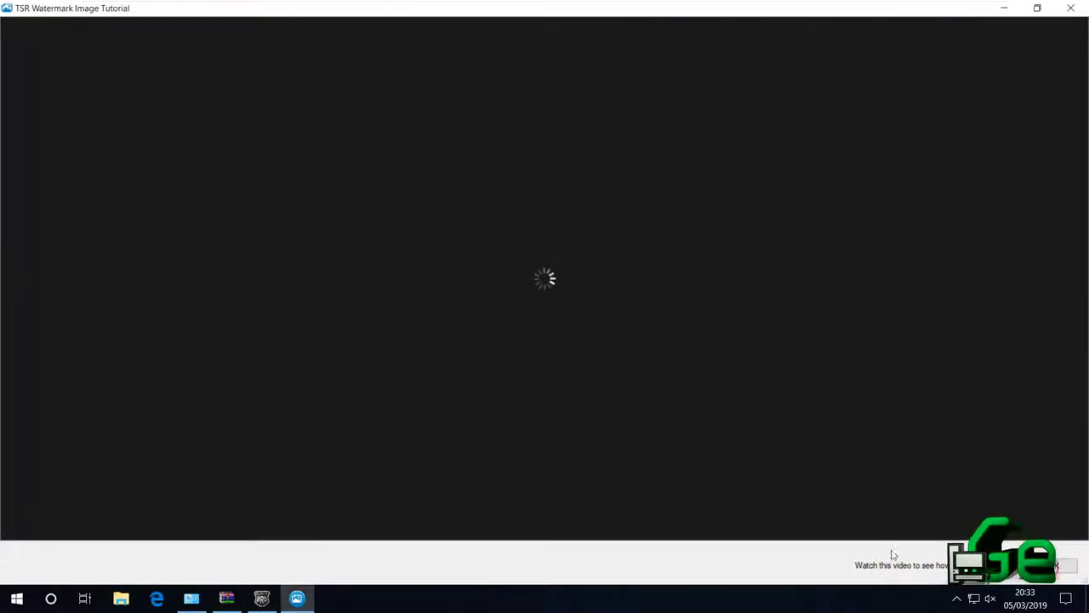
pyautogui.click(296, 598)
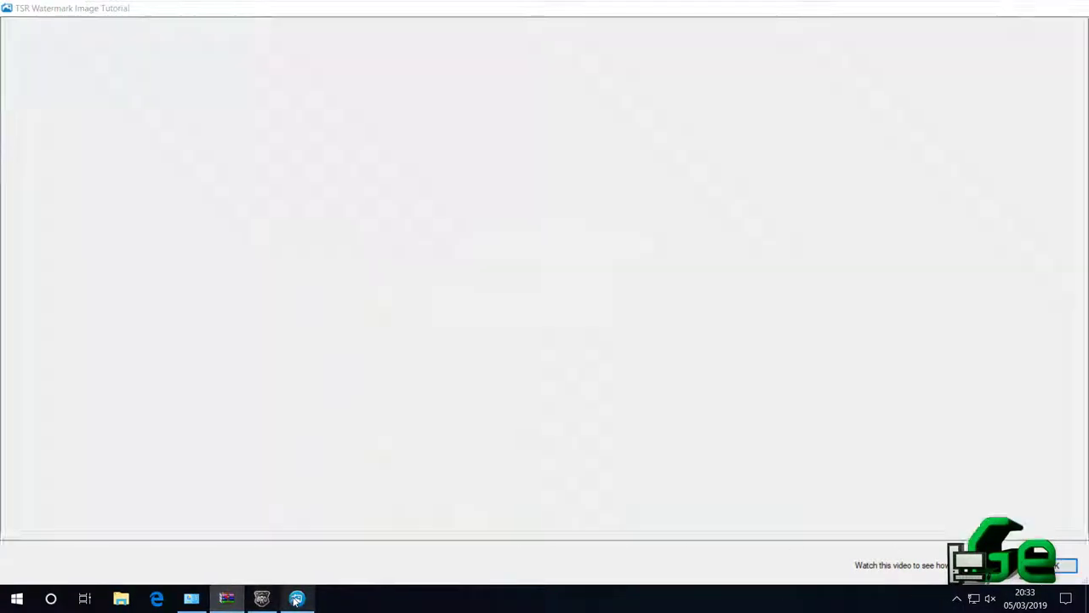
pyautogui.click(263, 598)
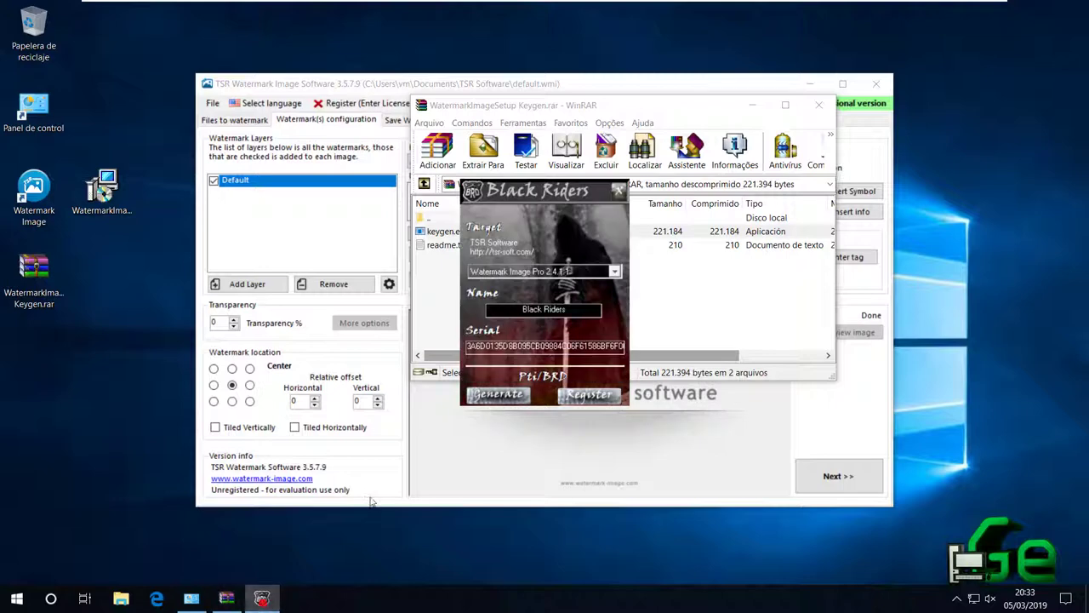
# Try selecting the name and the generated serial in the key generator
pyautogui.click(470, 346)
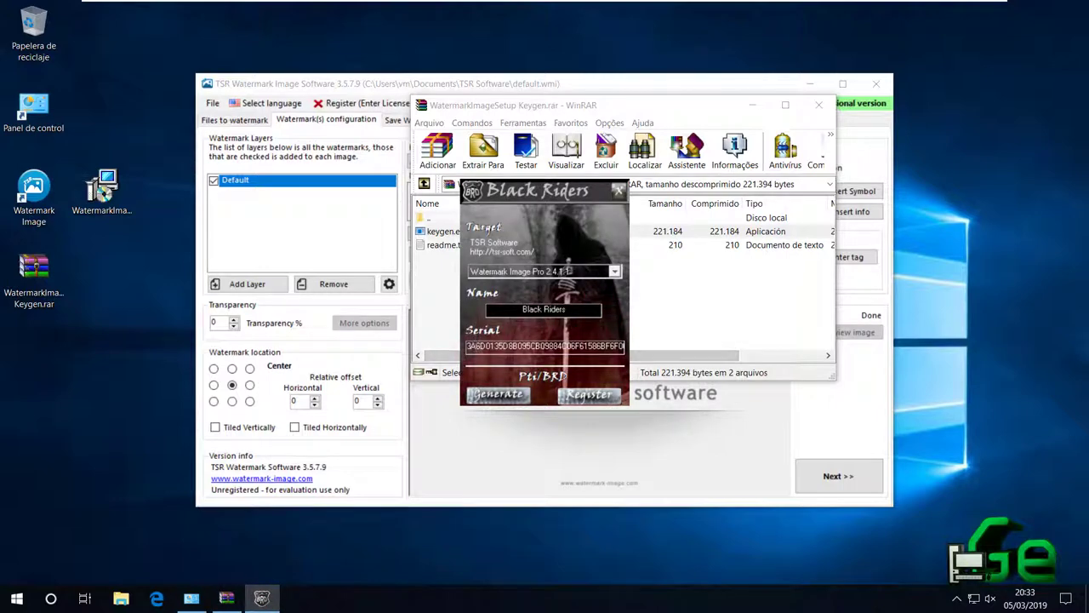
pyautogui.doubleClick(521, 311)
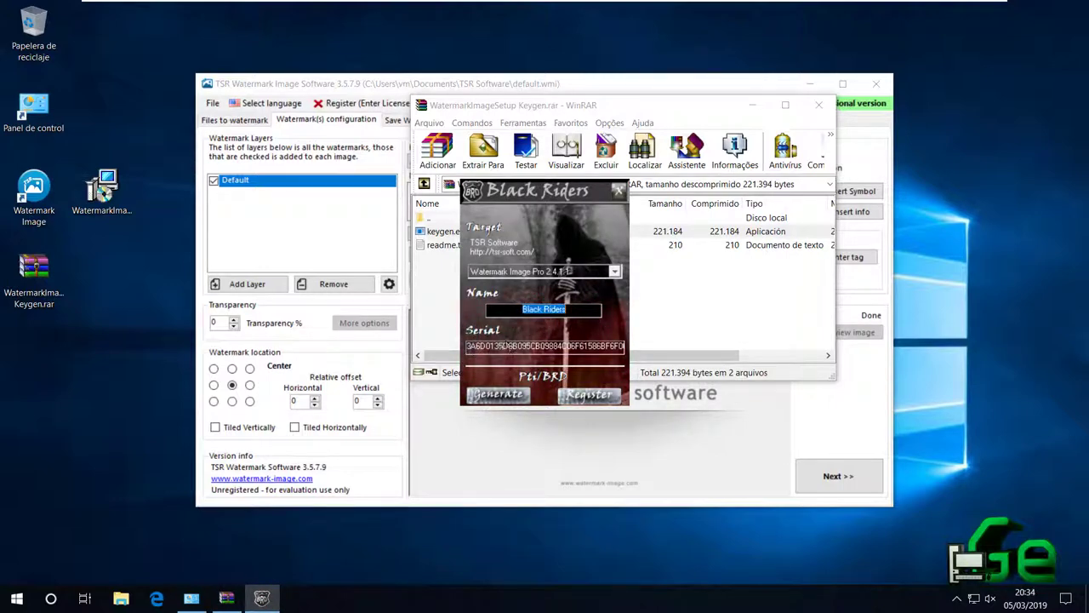
pyautogui.moveTo(466, 346); pyautogui.dragTo(472, 347)
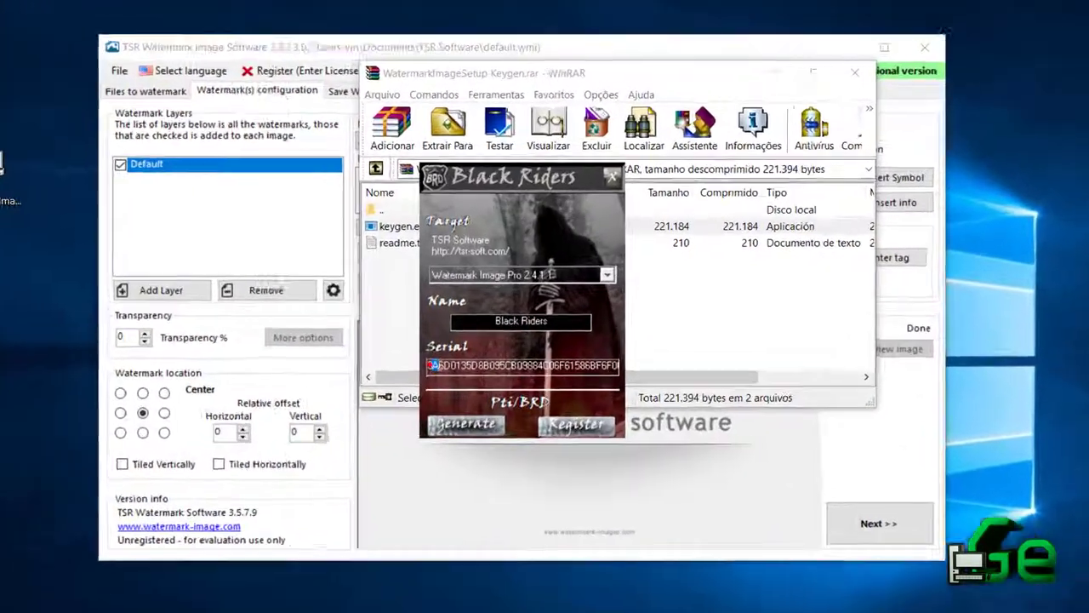
pyautogui.click(430, 365)
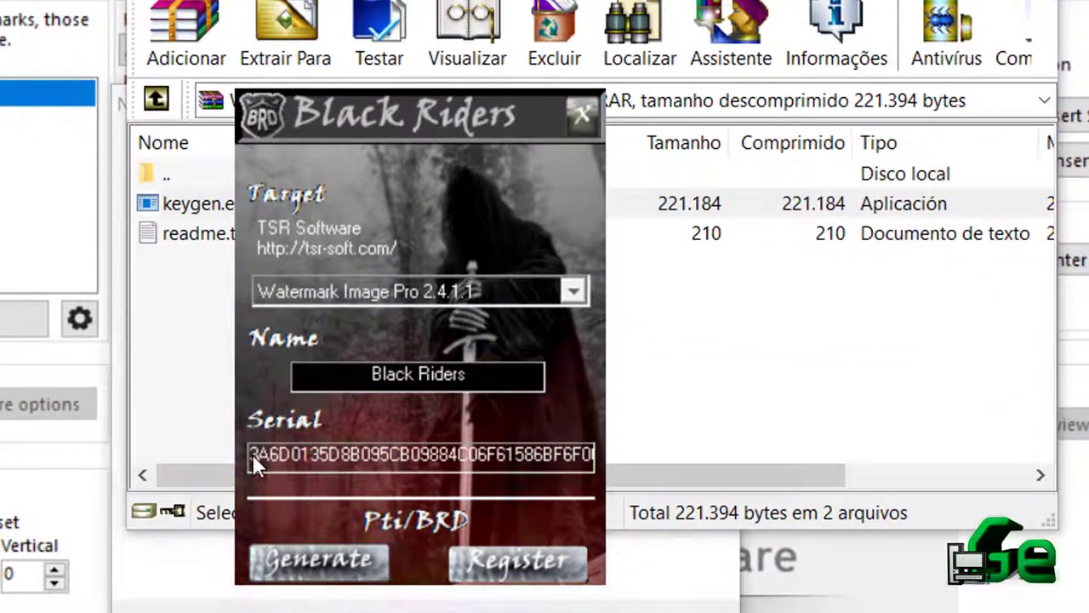
pyautogui.moveTo(252, 453); pyautogui.dragTo(253, 451)
pyautogui.click(253, 451)
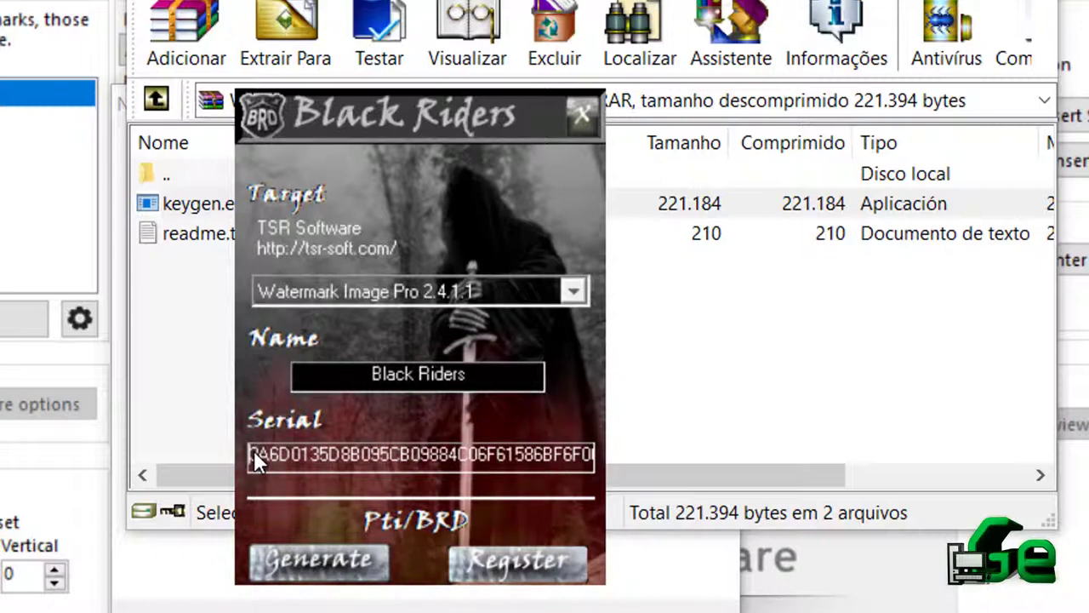
pyautogui.click(254, 451)
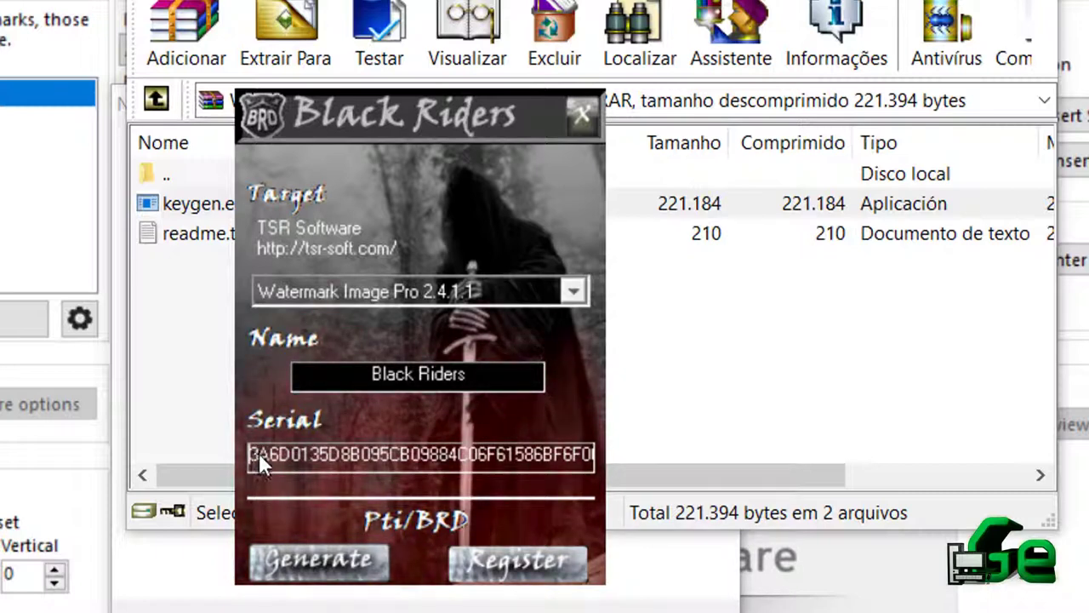
pyautogui.doubleClick(253, 454)
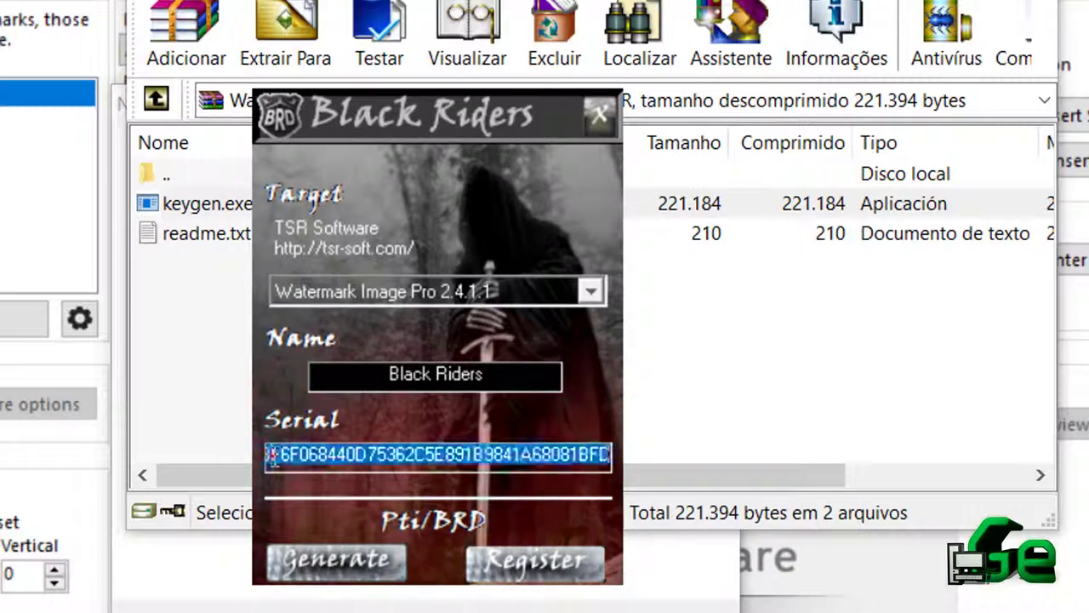
# Check the generated serial from beginning to end and select all of it
pyautogui.click(272, 456)
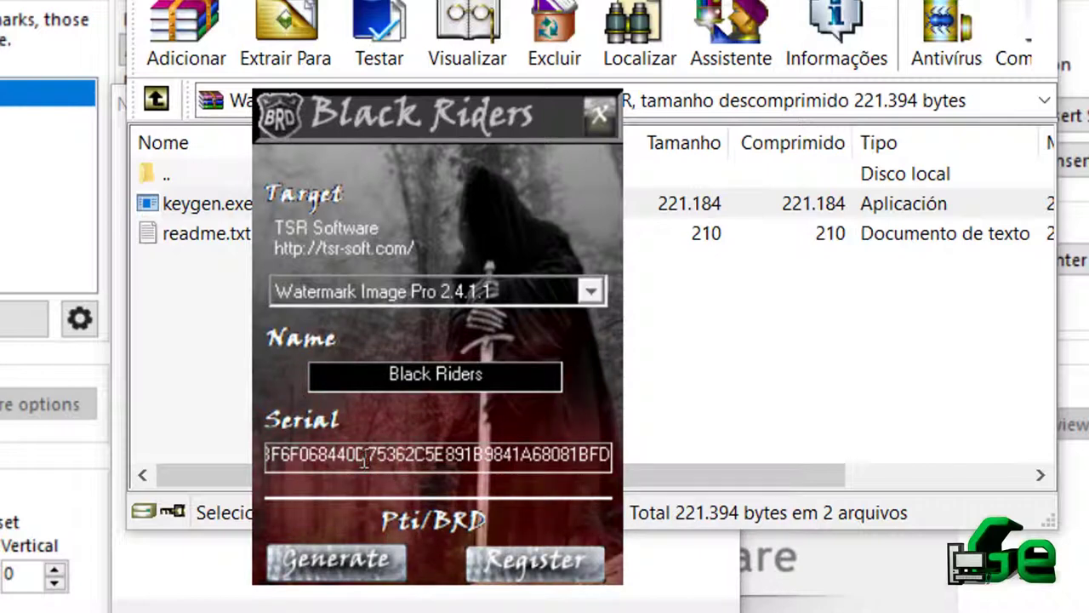
pyautogui.press('Home')
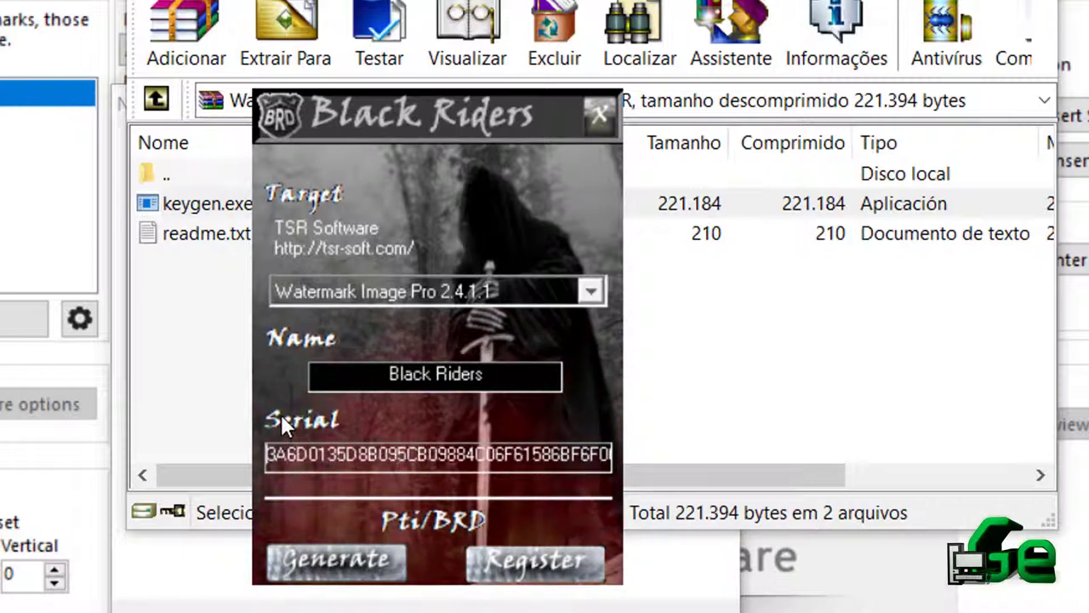
pyautogui.hotkey('shift', 'End')
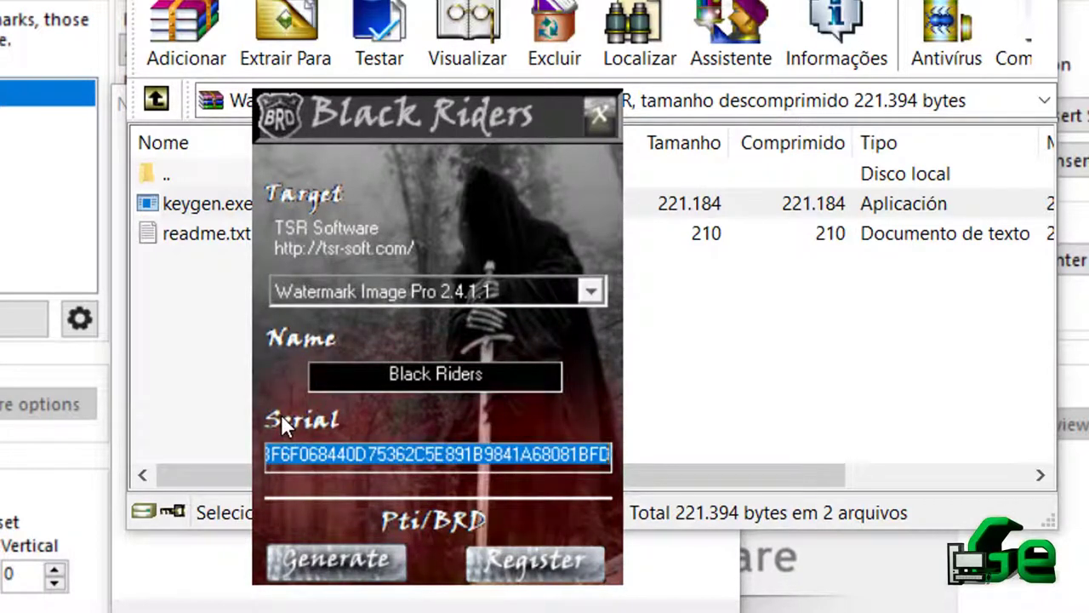
pyautogui.press('End')
pyautogui.hotkey('shift', 'Home')
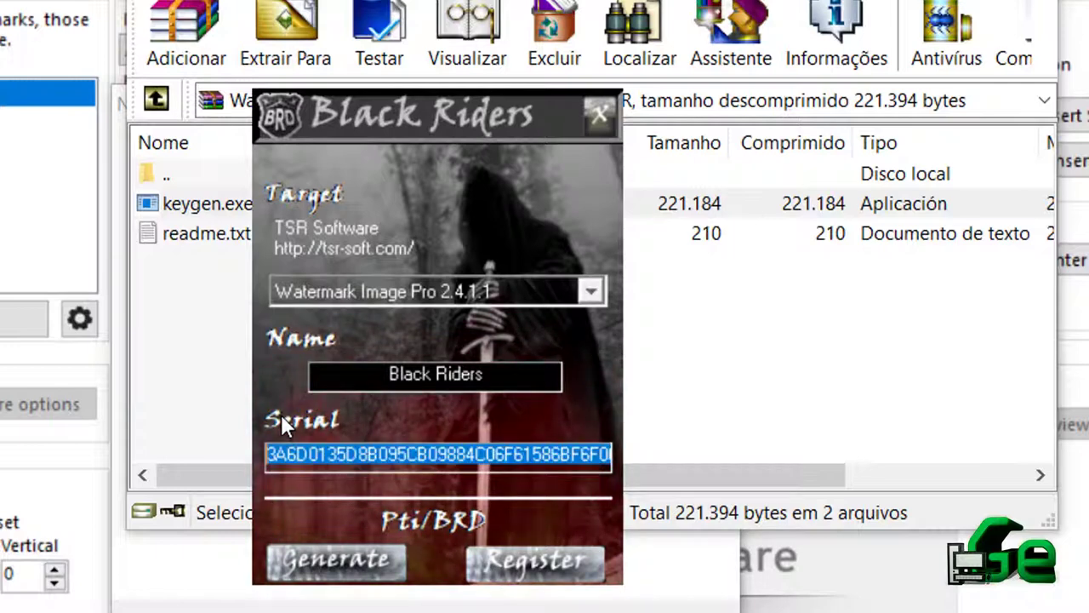
pyautogui.click(369, 457)
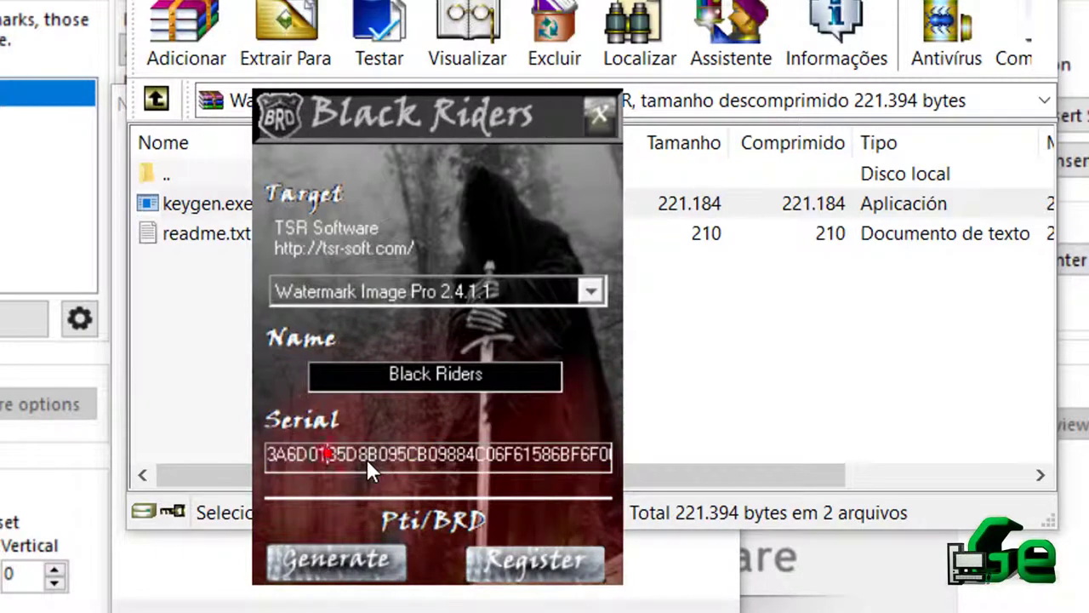
pyautogui.press('End')
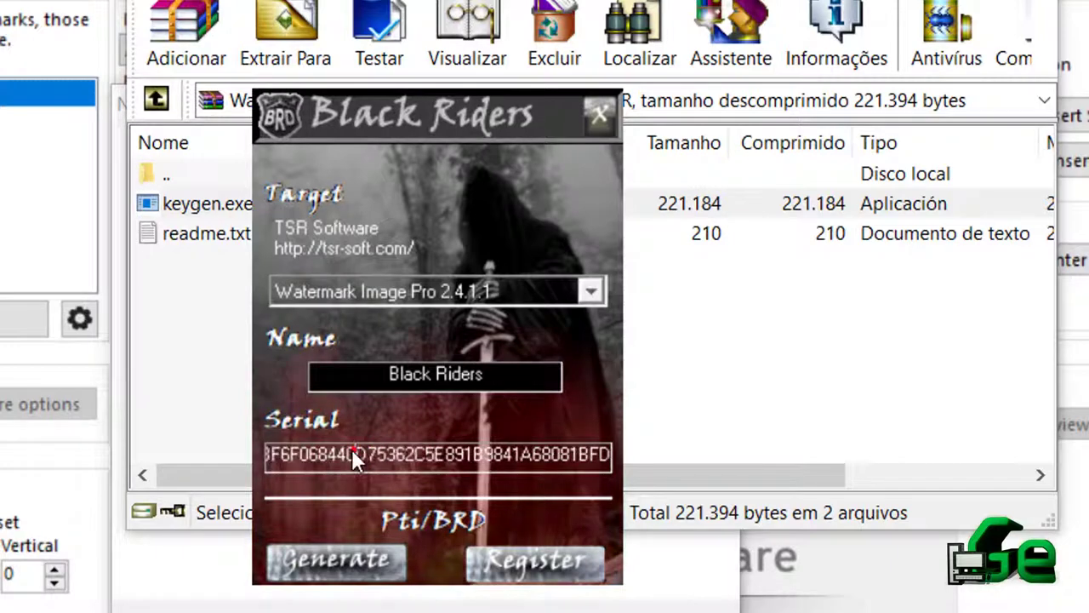
pyautogui.doubleClick(358, 455)
pyautogui.doubleClick(356, 454)
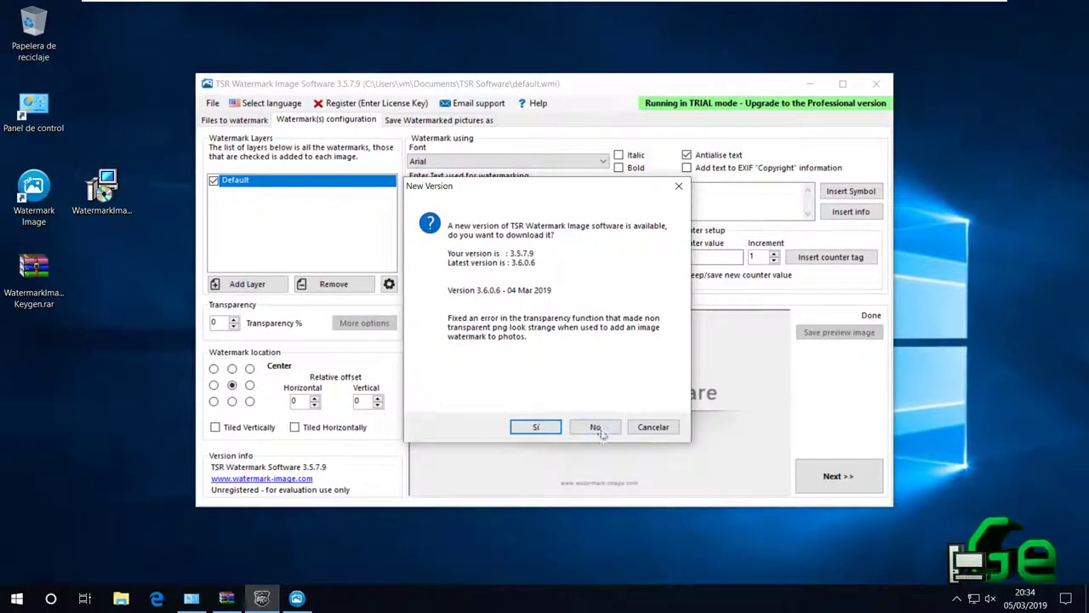
# Decline the download of version 3.6.0.6 and open the license key registration form in TSR Watermark Image
pyautogui.click(598, 428)
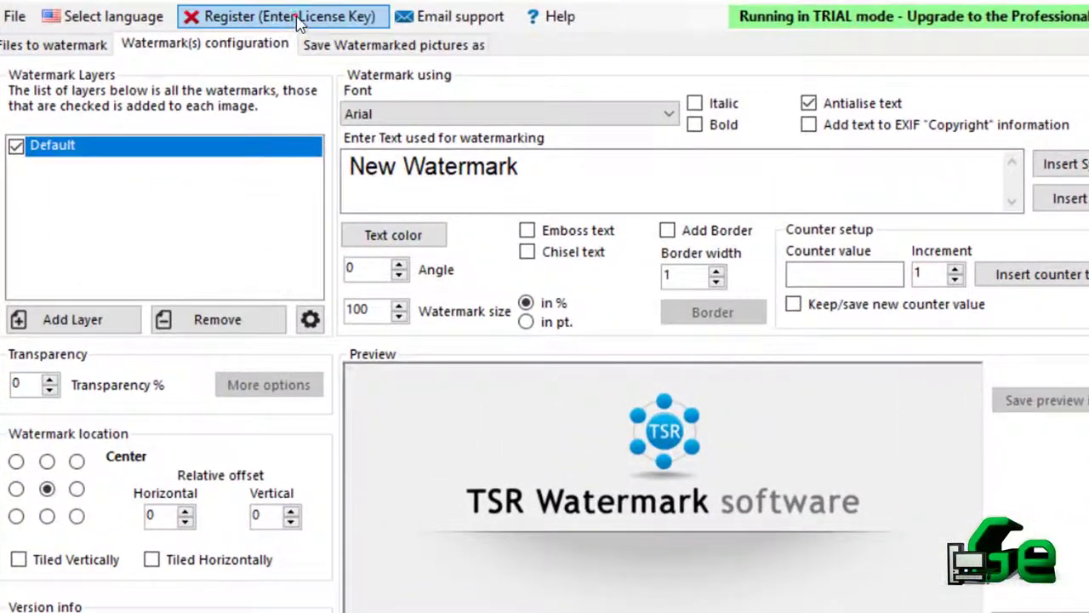
pyautogui.click(296, 18)
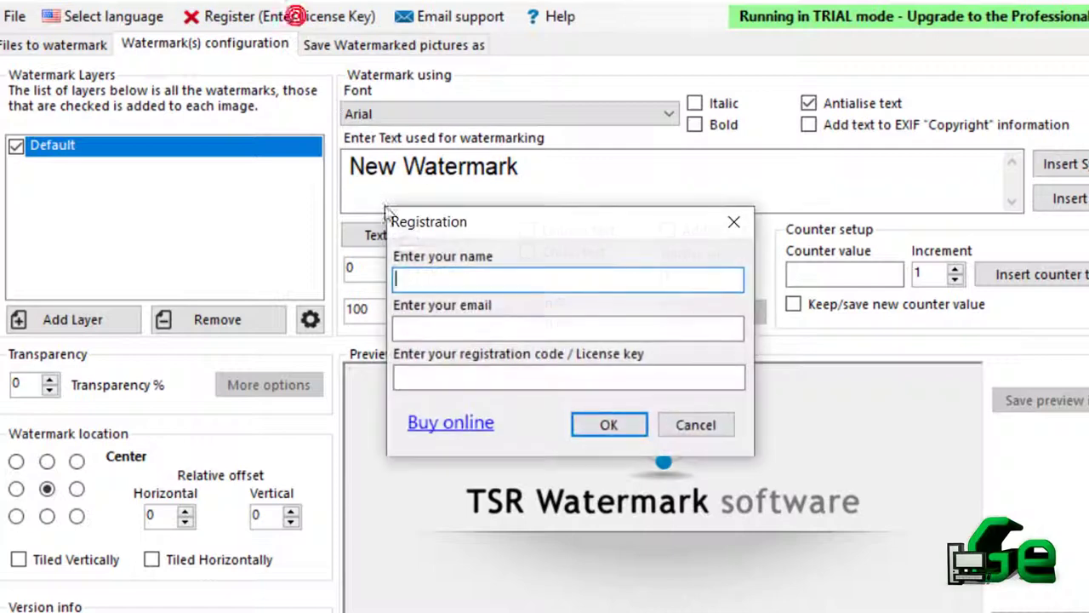
# Paste the generated serial into the license key field of the registration form and bring the key generator back to the front
pyautogui.click(455, 374)
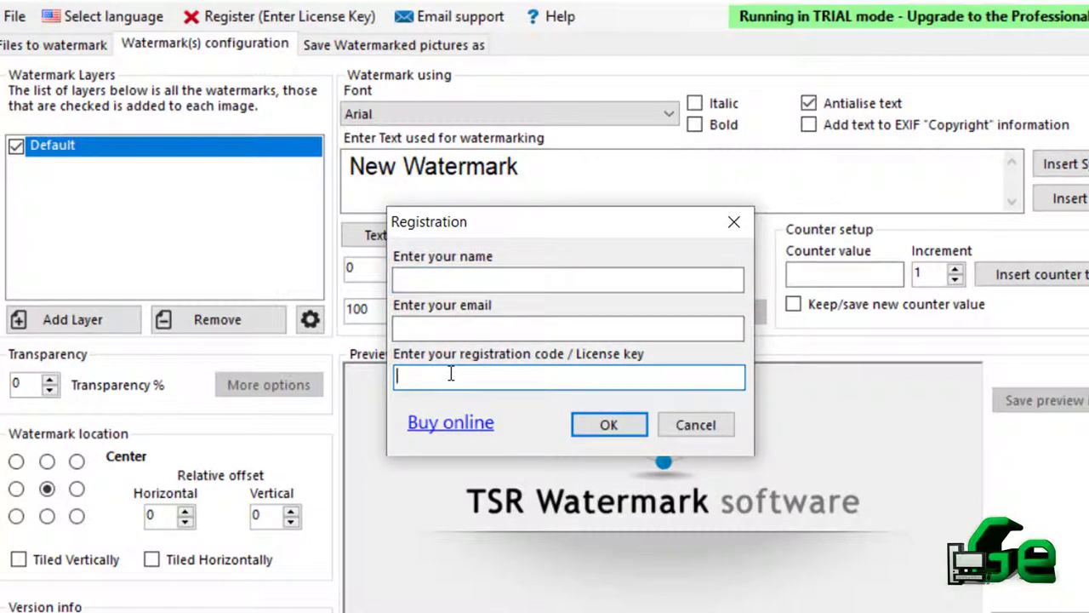
pyautogui.hotkey('ctrl', 'v')
pyautogui.hotkey('alt', 'Tab')
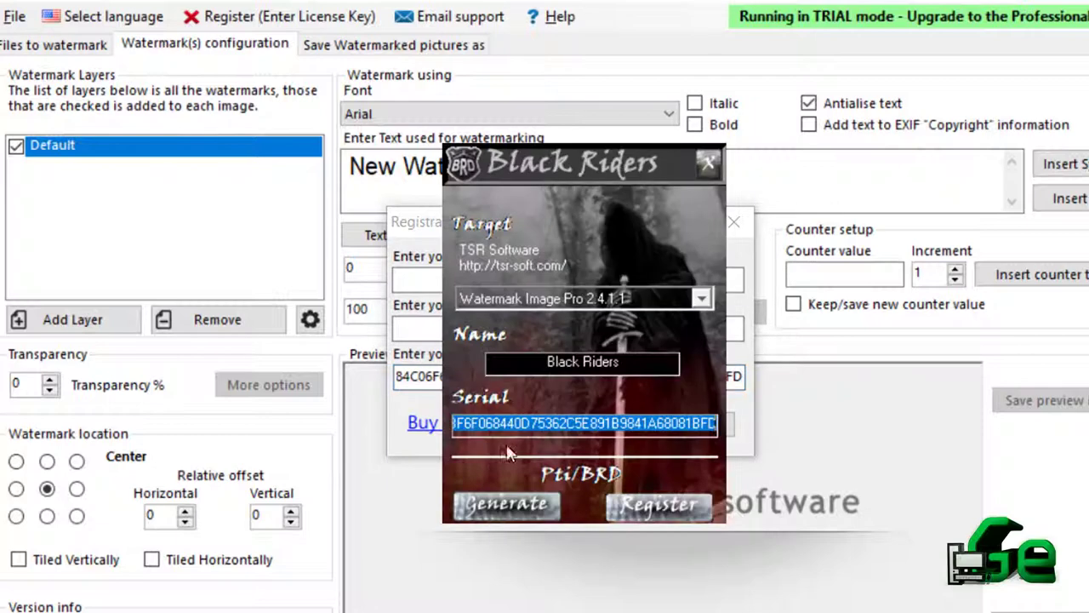
# Copy the name from the key generator and paste it into the registration form's name field
pyautogui.click(550, 364)
pyautogui.moveTo(547, 364); pyautogui.dragTo(621, 365)
pyautogui.hotkey('ctrl', 'c')
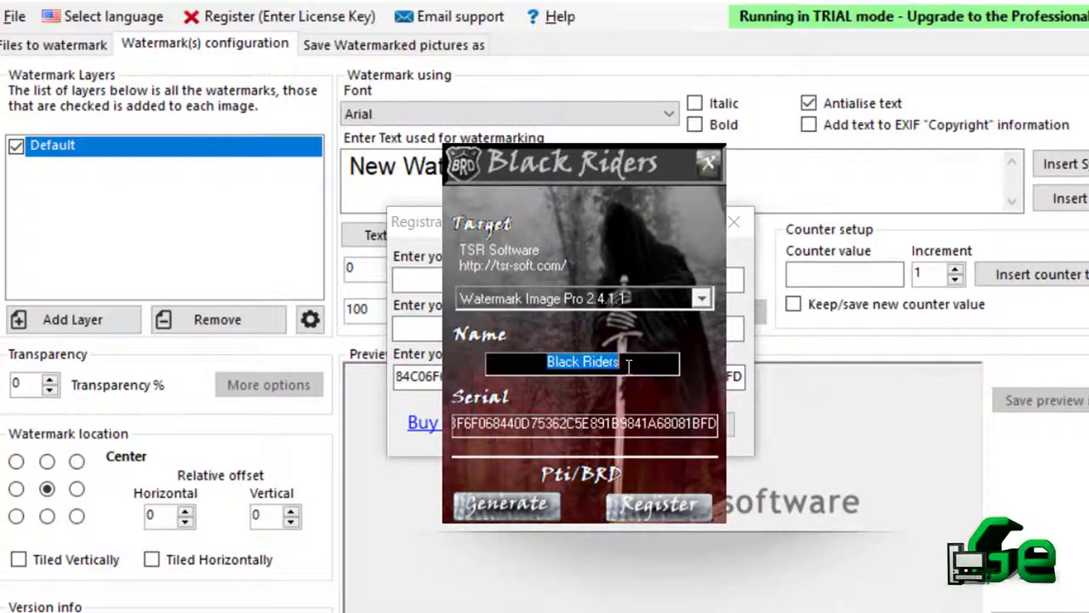
pyautogui.click(430, 282)
pyautogui.hotkey('ctrl', 'v')
# Fill in the contact's e-mail in the registration form, submit the registration and dismiss the confirmation message
pyautogui.click(434, 326)
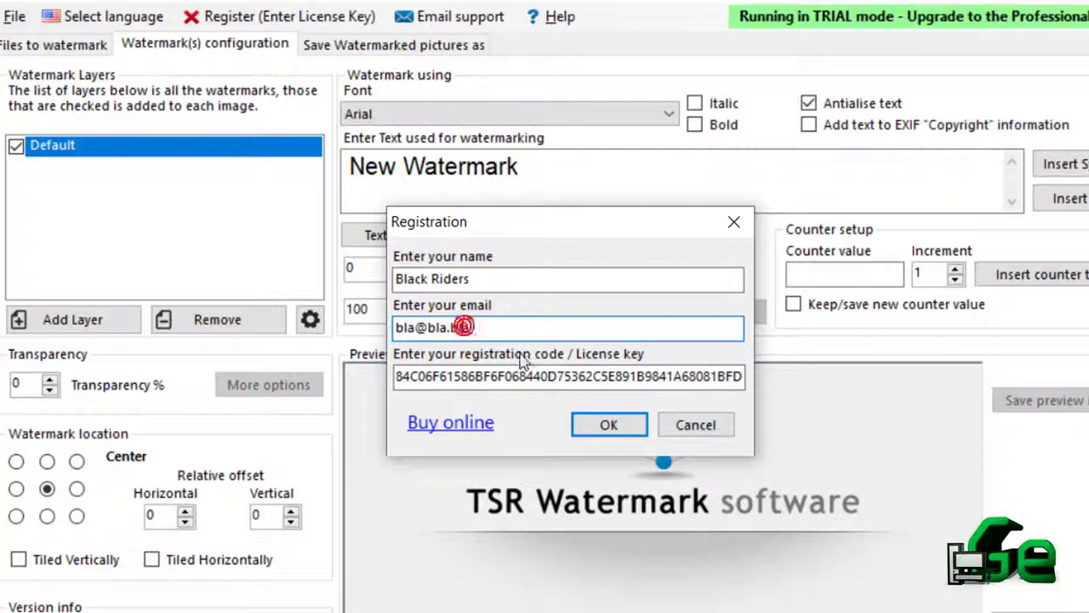
pyautogui.click(624, 426)
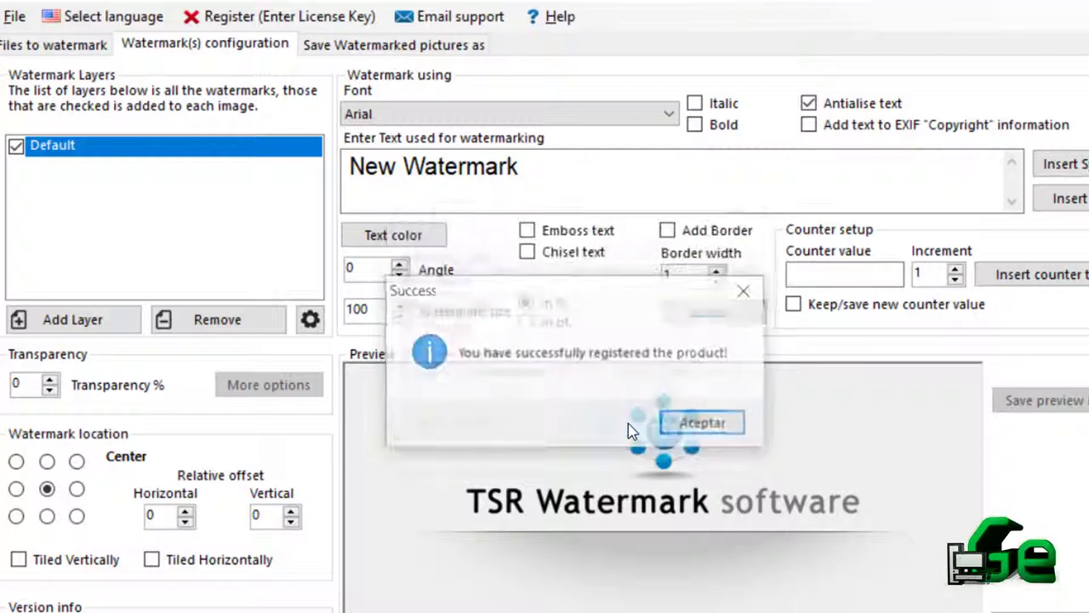
pyautogui.click(681, 423)
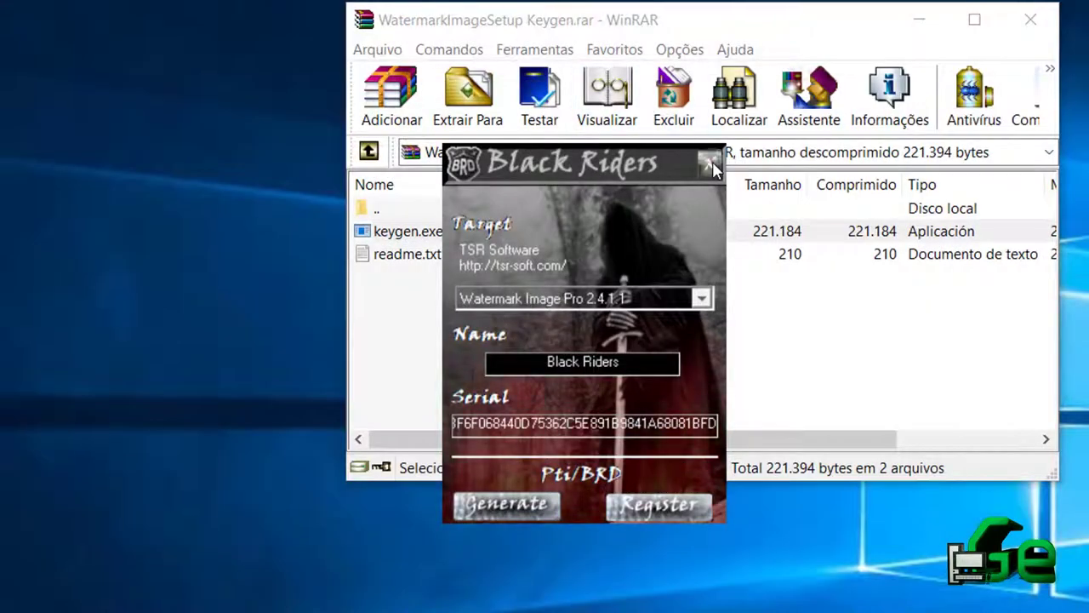
# Close the key generator and the WinRAR archive WatermarkImageSetup Keygen.rar
pyautogui.click(713, 160)
pyautogui.click(1031, 18)
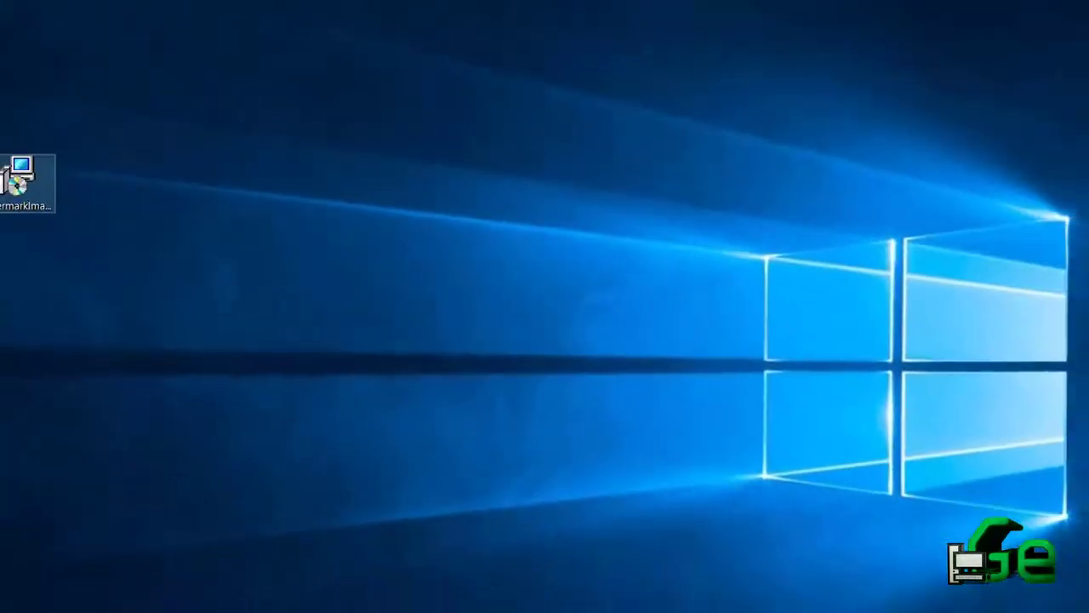
# Start Watermark Image from the desktop, maximize its window and show the list of files to watermark
pyautogui.doubleClick(32, 189)
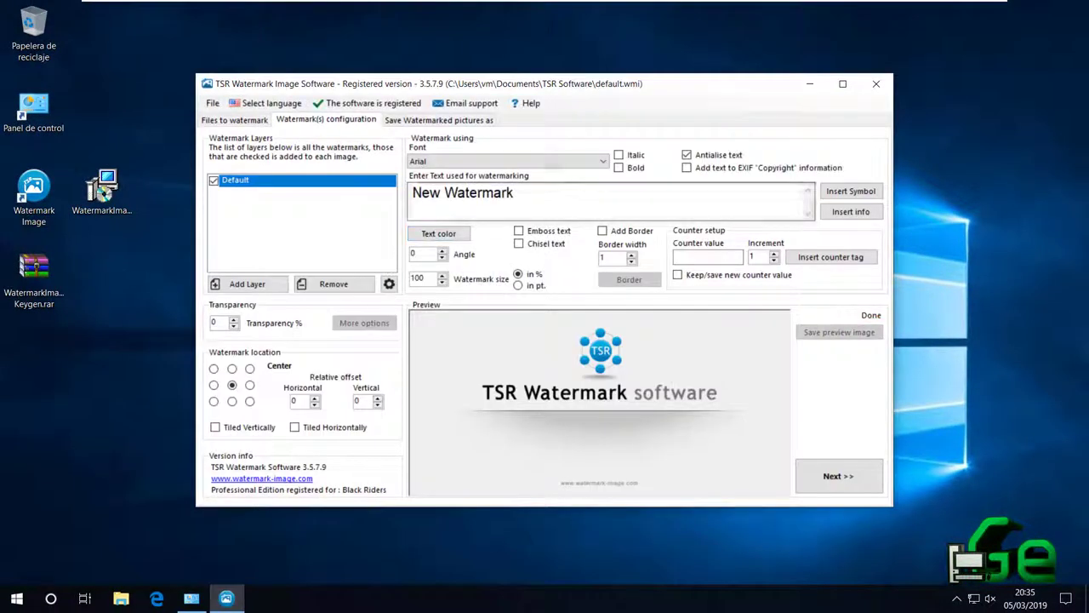
pyautogui.doubleClick(698, 83)
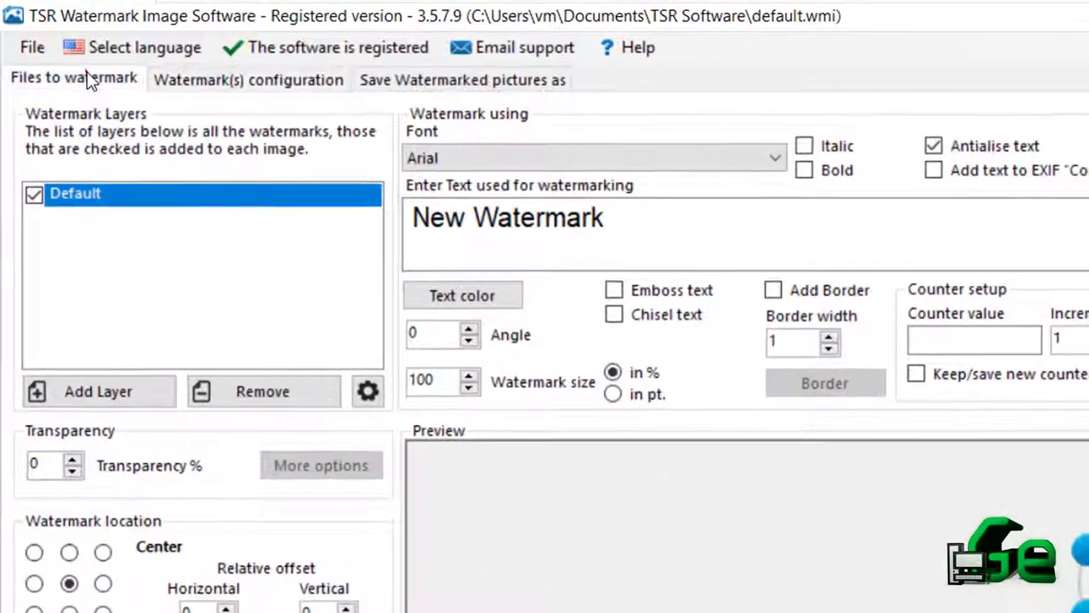
pyautogui.click(90, 81)
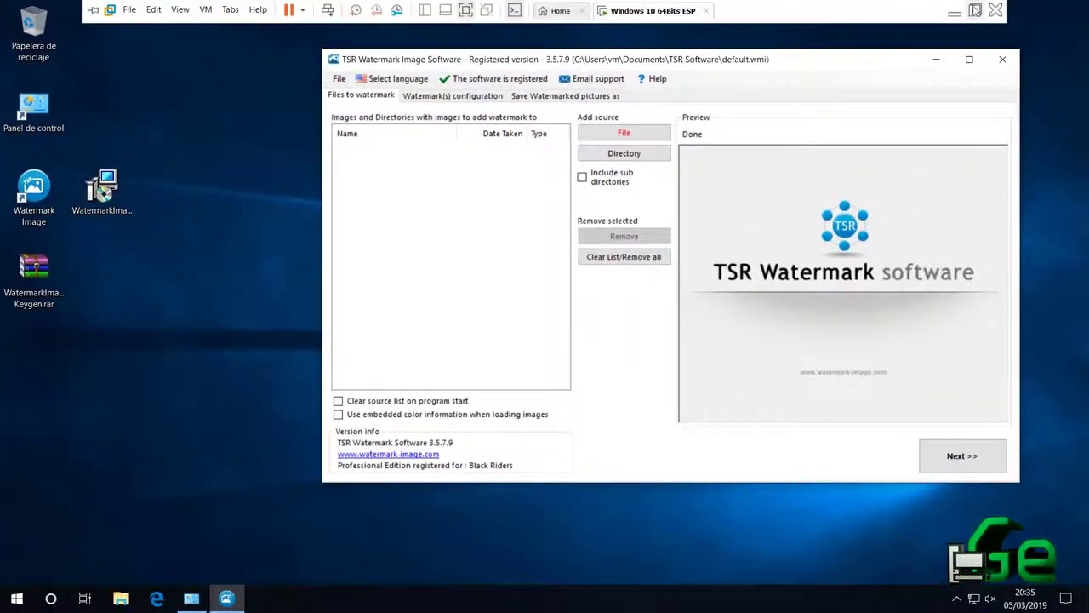
# Minimize the VMware virtual machine and open the Youtube > Utils folder on drive D in a new File Explorer window
pyautogui.click(745, 8)
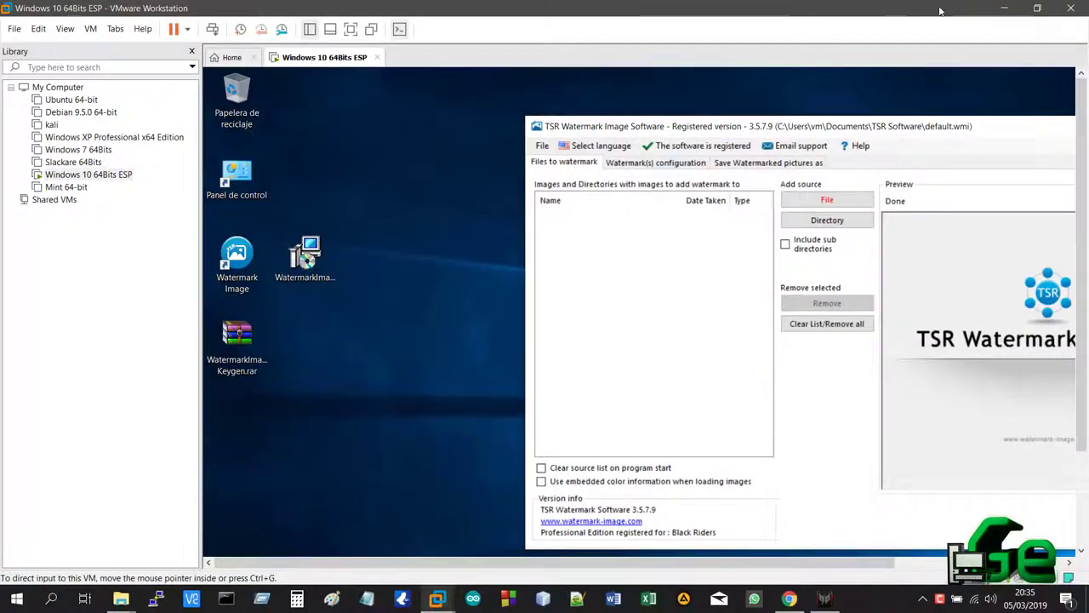
pyautogui.click(1004, 8)
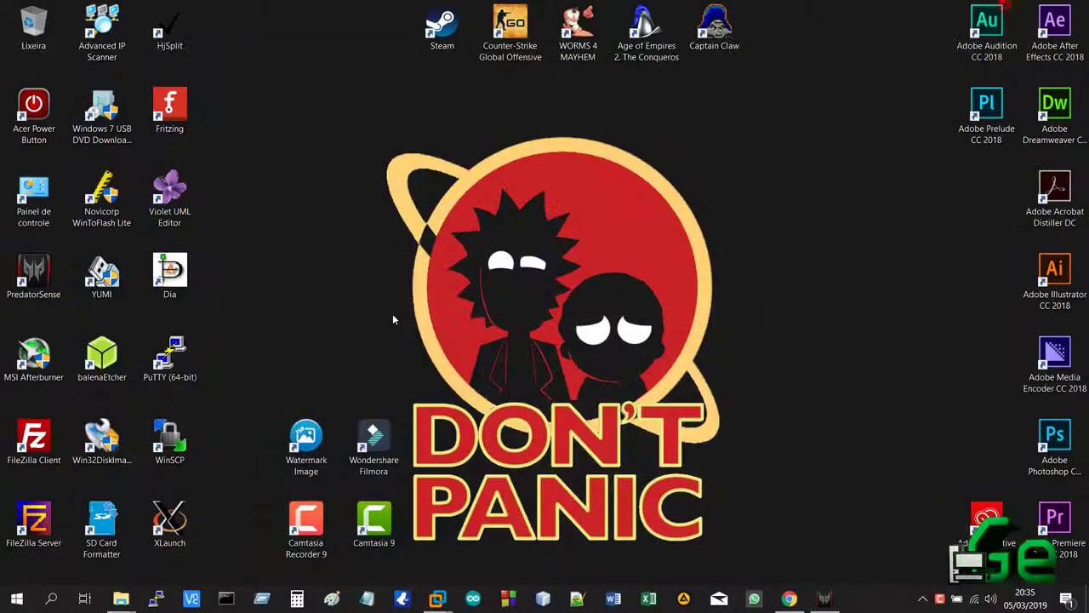
pyautogui.moveTo(121, 598)
pyautogui.click(196, 536)
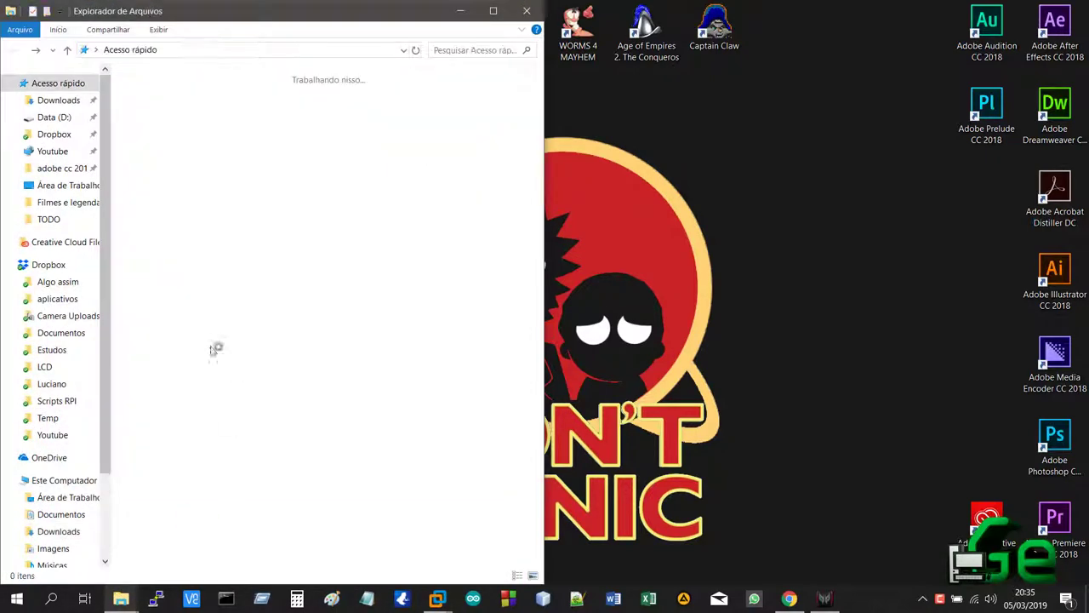
pyautogui.click(51, 150)
pyautogui.doubleClick(400, 128)
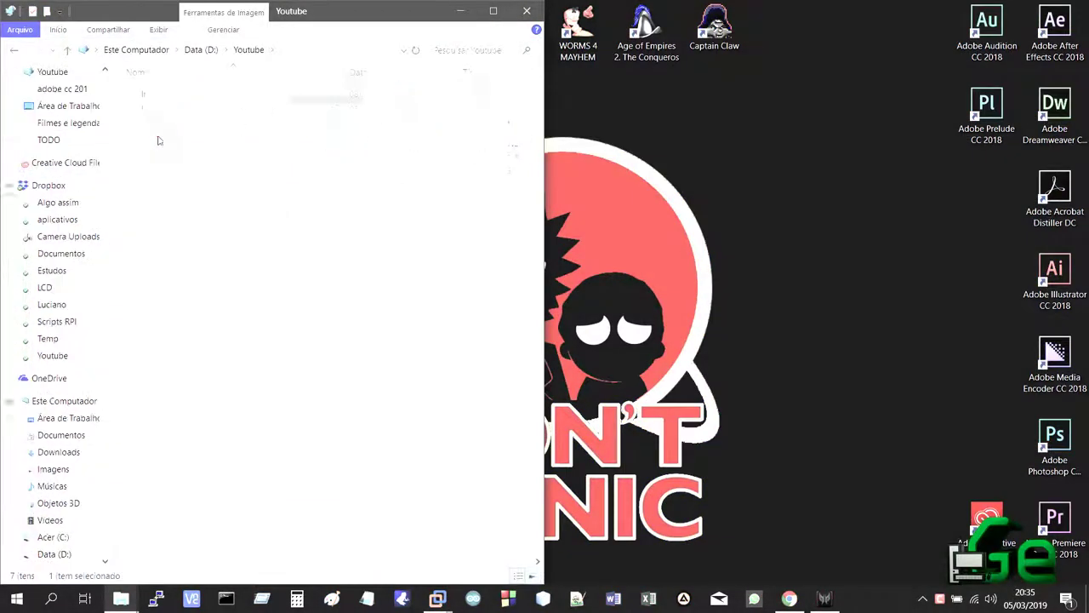
# Place VMware beside the Utils folder, copy the eight selected images to the virtual machine's desktop and return it to full screen
pyautogui.click(438, 598)
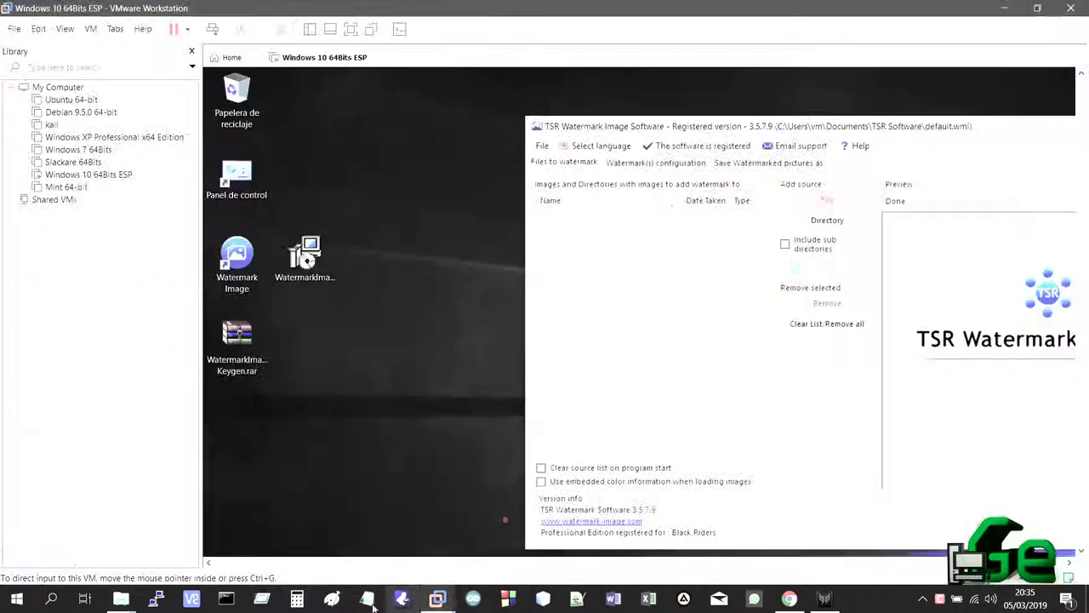
pyautogui.press('super+Right')
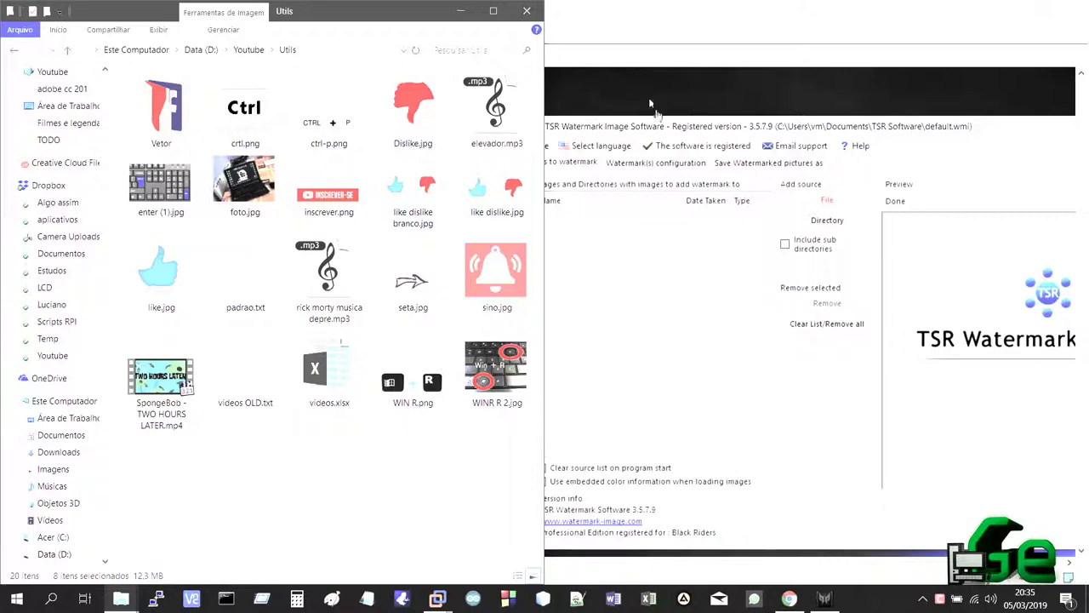
pyautogui.press('super+Up')
pyautogui.hotkey('ctrl', 'alt', 'Return')
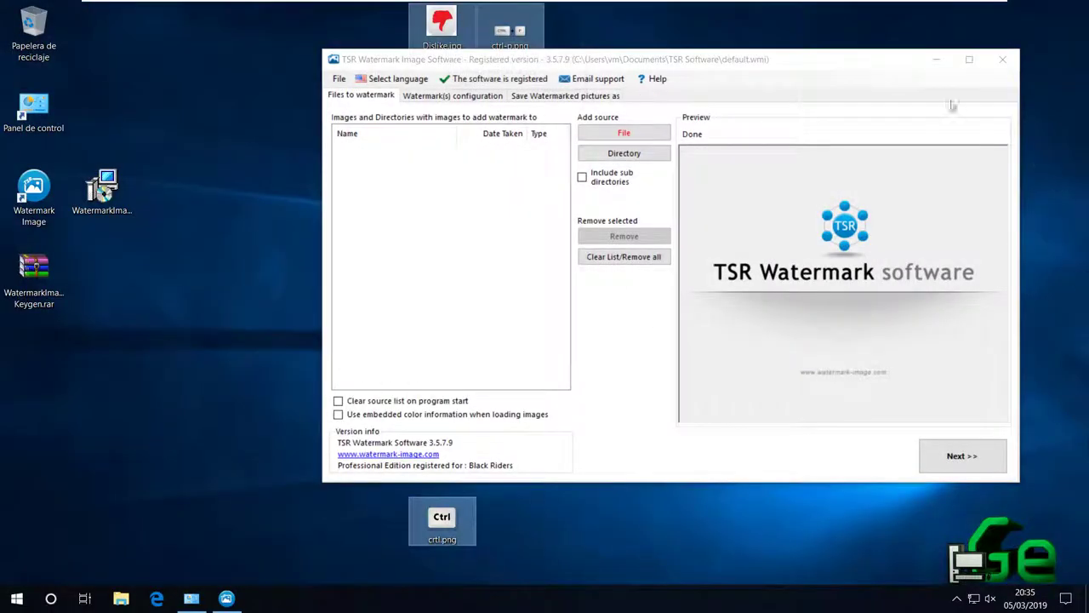
# Minimize TSR Watermark Image, create the desktop folder Nueva carpeta and move all the copied images into it
pyautogui.click(940, 61)
pyautogui.rightClick(688, 223)
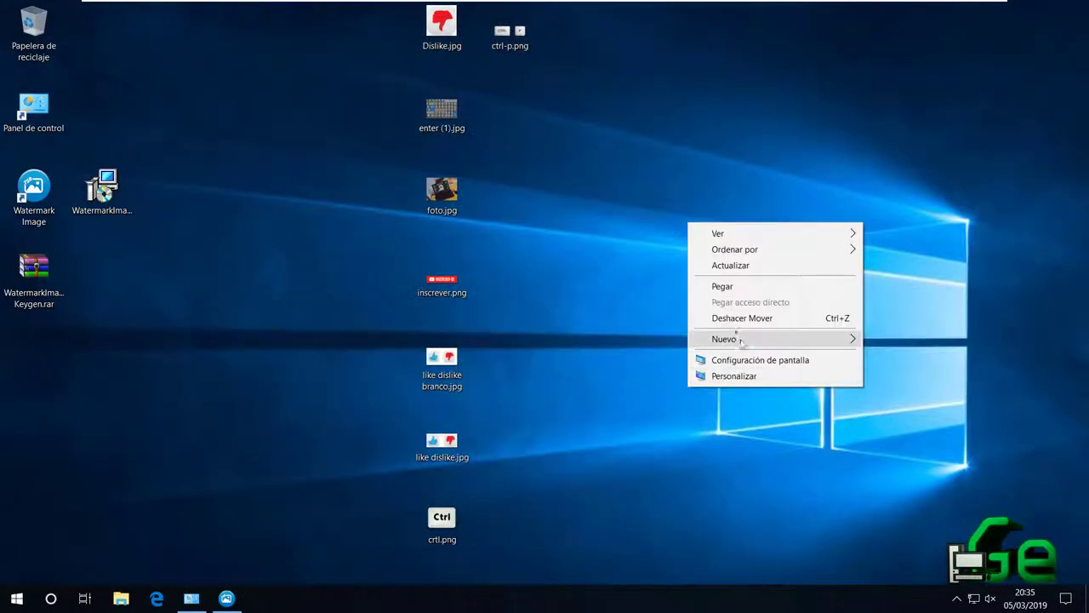
pyautogui.moveTo(855, 339)
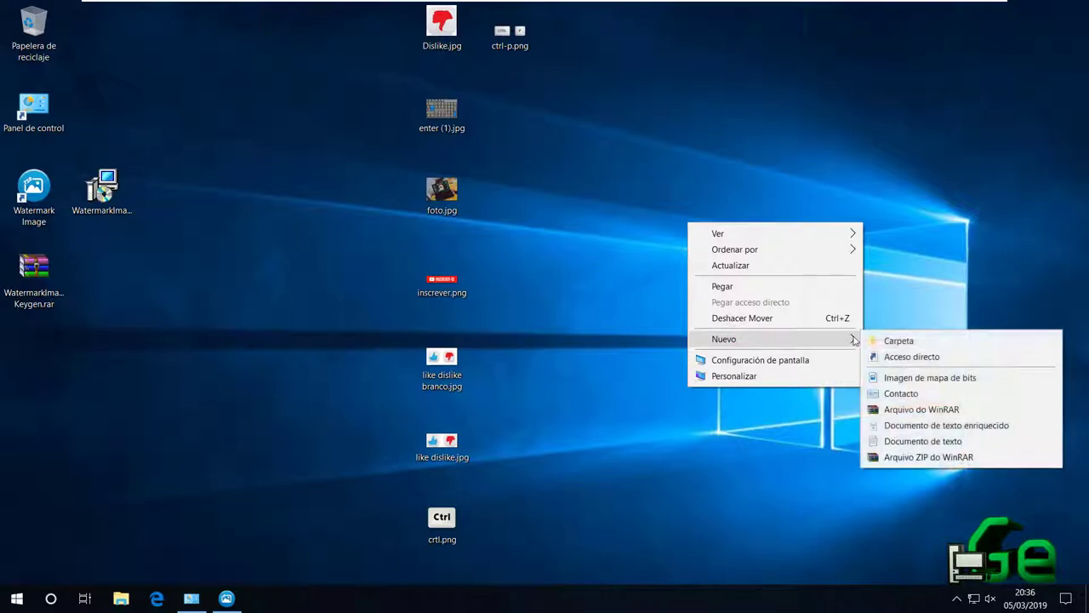
pyautogui.click(902, 339)
pyautogui.click(687, 343)
pyautogui.moveTo(601, 3); pyautogui.dragTo(60, 379)
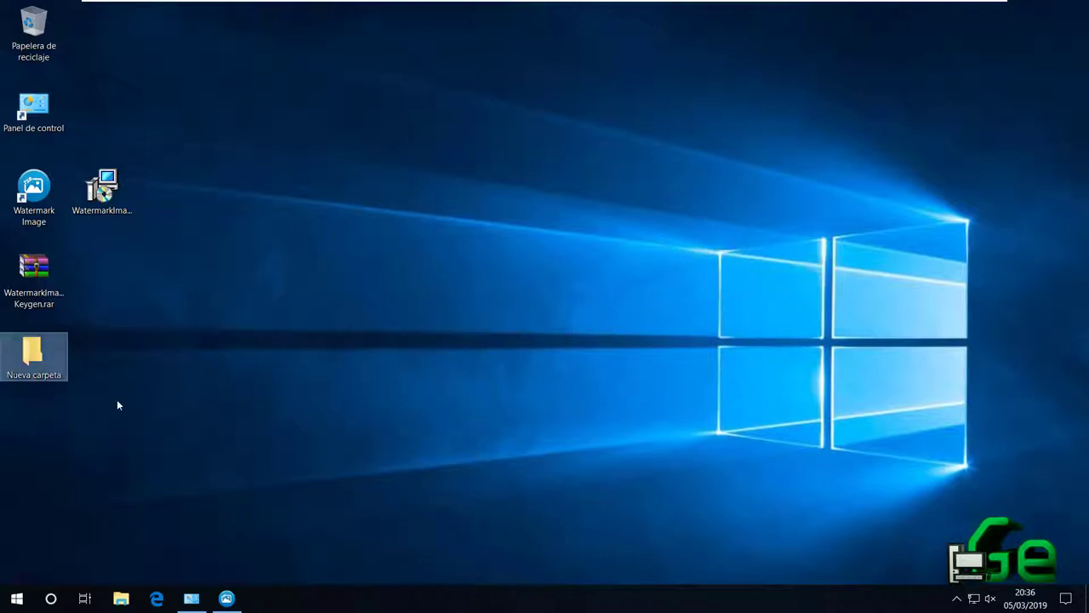
# Bring TSR Watermark Image back to the front and maximize its window
pyautogui.click(236, 603)
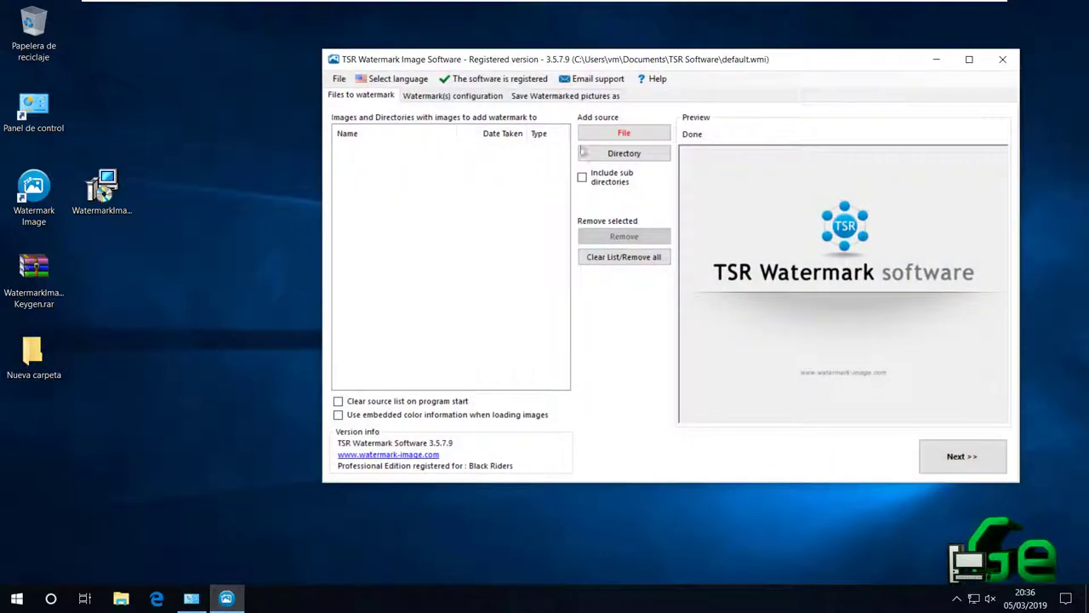
pyautogui.doubleClick(793, 65)
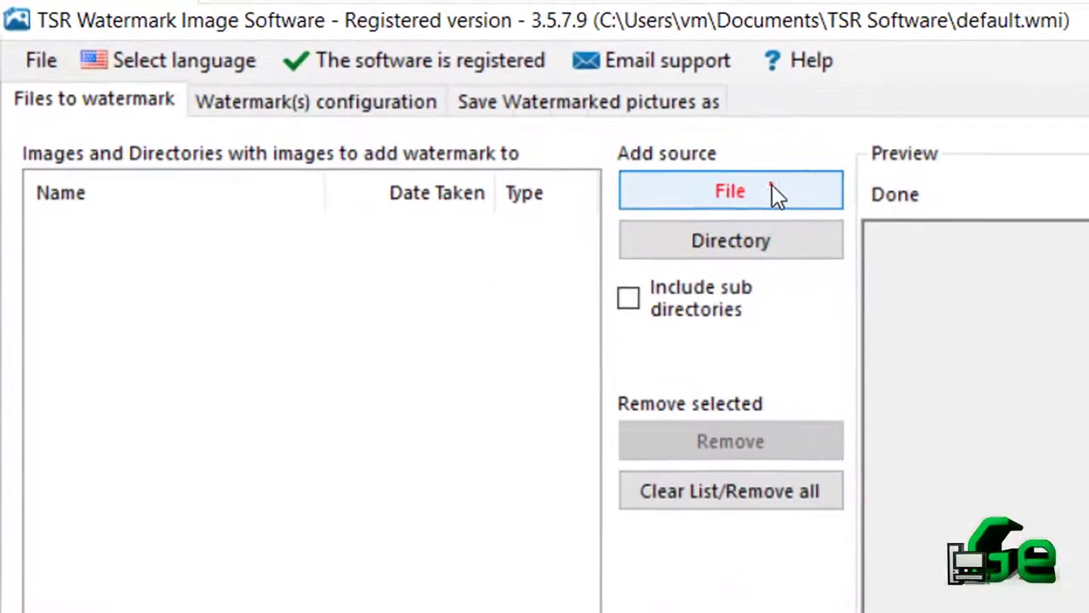
# Start adding image files as a source and browse to Este equipo > Escritorio > Nueva carpeta
pyautogui.click(321, 80)
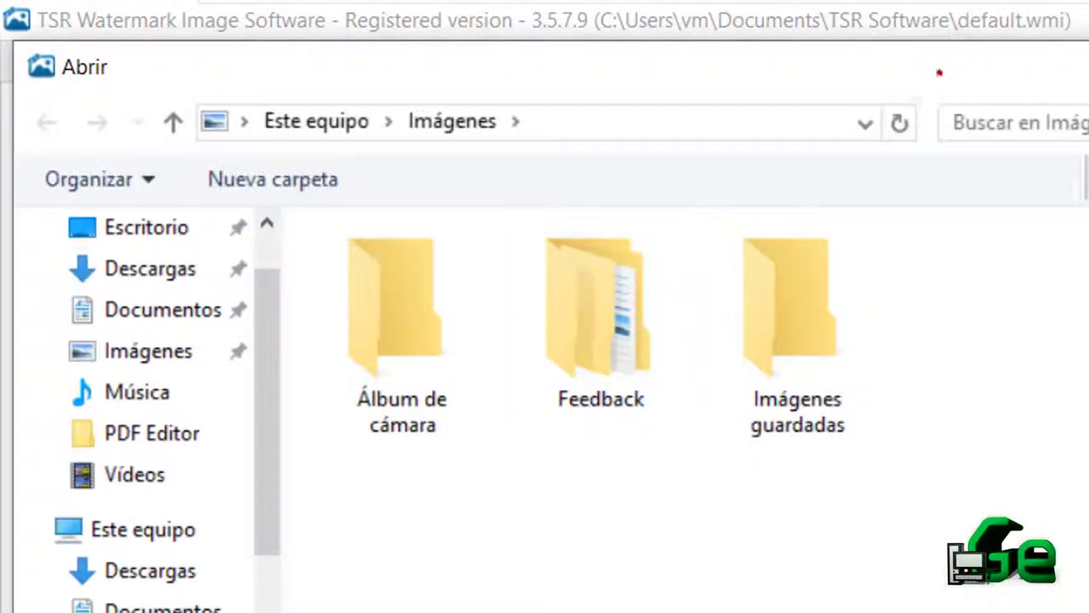
pyautogui.moveTo(260, 419); pyautogui.dragTo(251, 311)
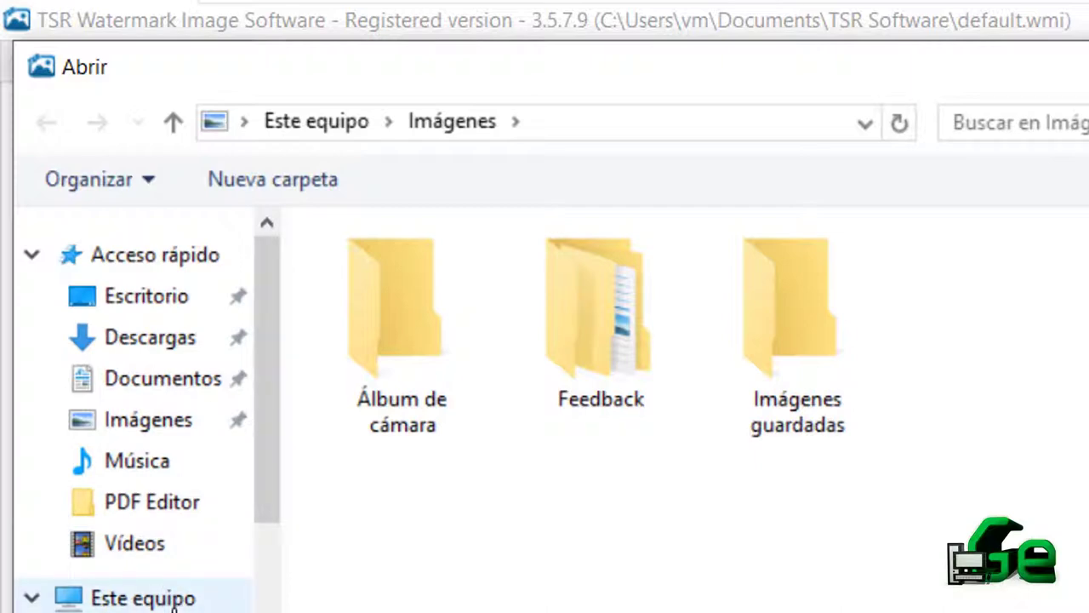
pyautogui.click(174, 604)
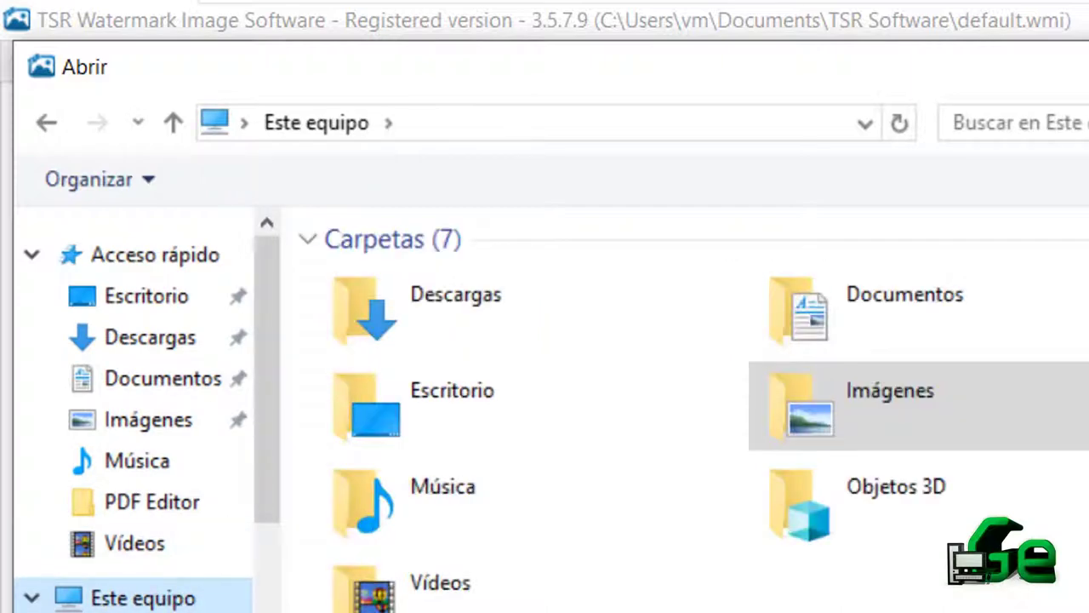
pyautogui.doubleClick(409, 400)
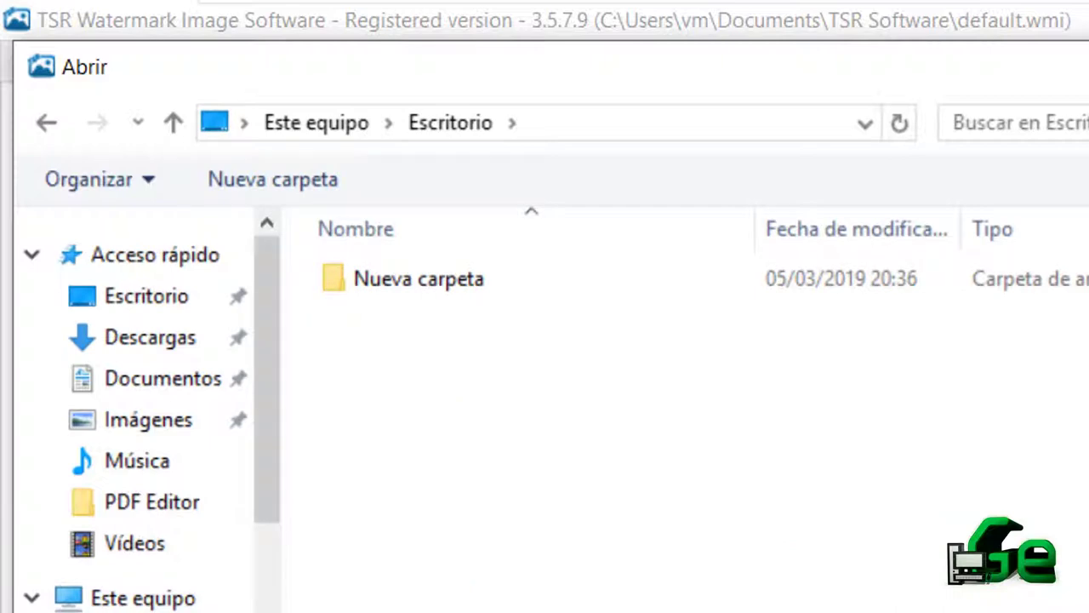
pyautogui.doubleClick(423, 303)
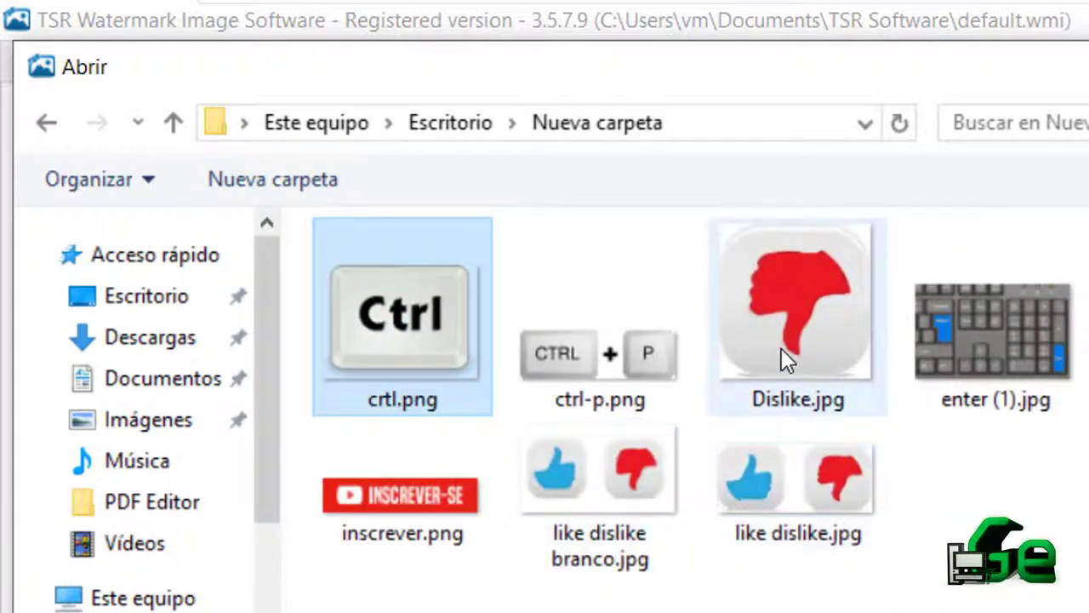
# Select crtl.png, Dislike.jpg, like dislike.jpg and enter (1).jpg and add them to the list of images to watermark
pyautogui.click(776, 457)
pyautogui.click(444, 349)
pyautogui.keyDown('ctrl'); pyautogui.click(814, 317); pyautogui.keyUp('ctrl')
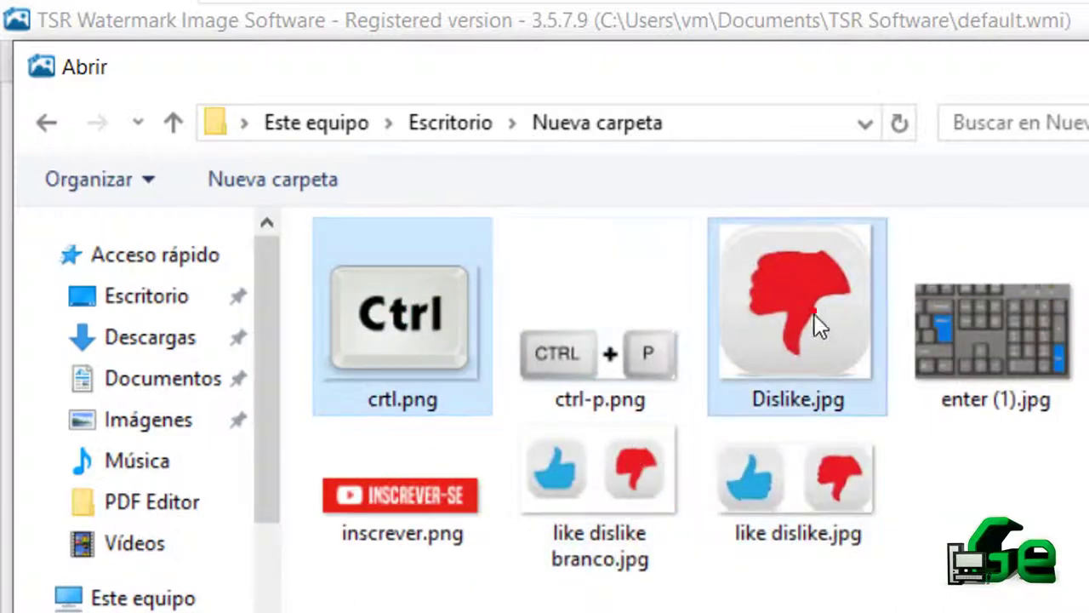
pyautogui.keyDown('ctrl'); pyautogui.click(792, 501); pyautogui.keyUp('ctrl')
pyautogui.keyDown('ctrl'); pyautogui.click(1033, 332); pyautogui.keyUp('ctrl')
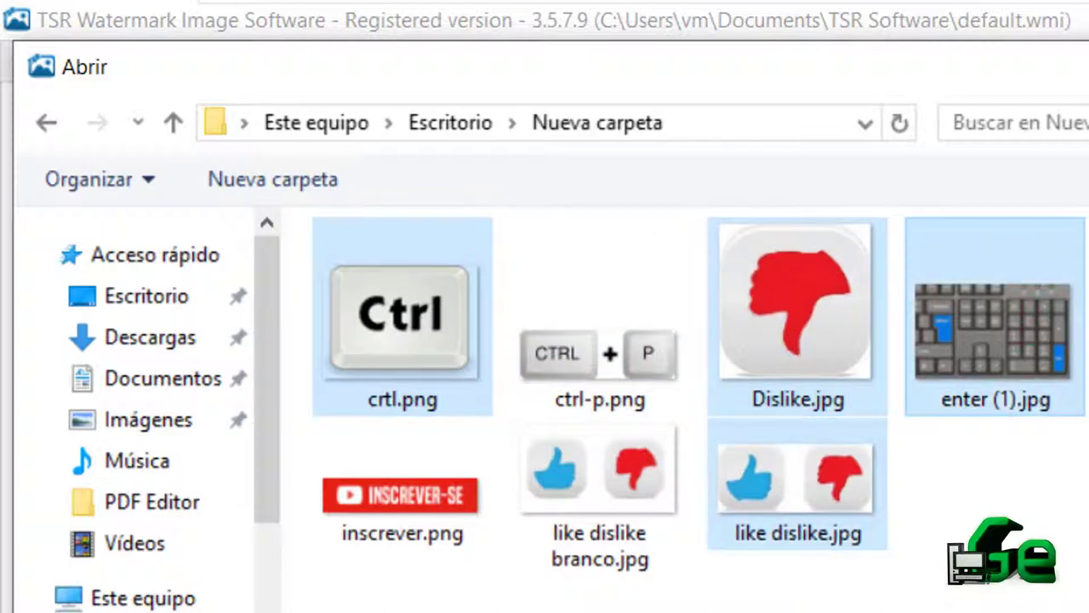
pyautogui.press('Return')
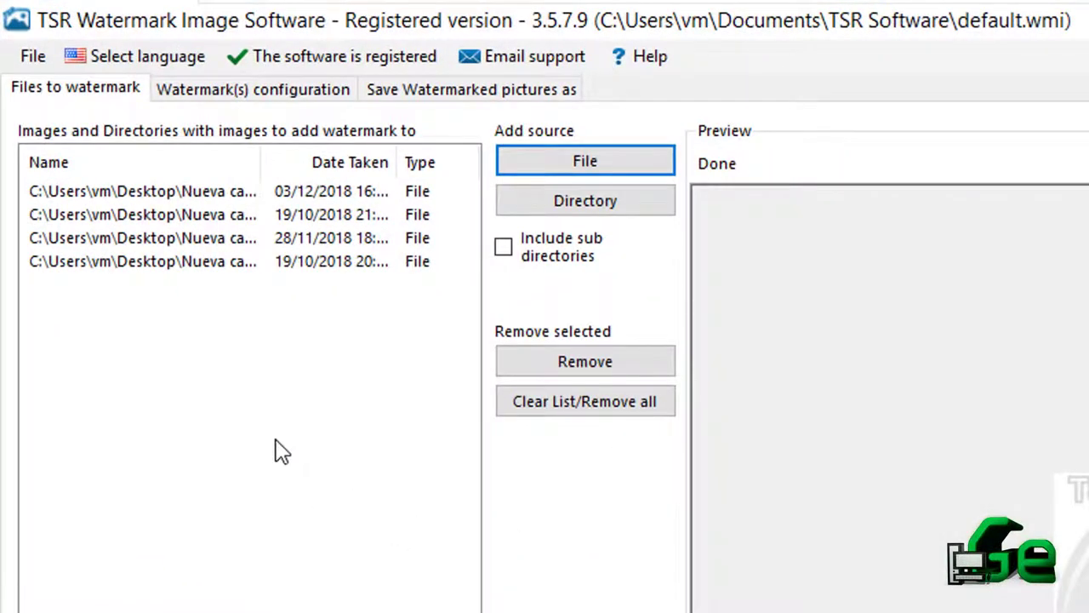
# Select all four individual images in the source list and remove them
pyautogui.click(201, 263)
pyautogui.keyDown('shift'); pyautogui.click(188, 191); pyautogui.keyUp('shift')
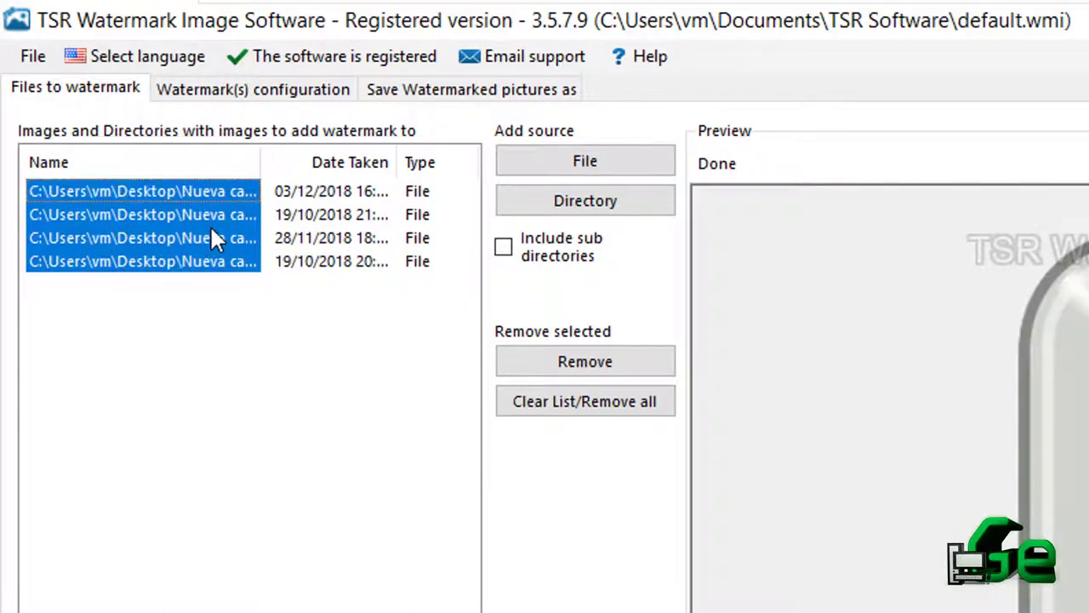
pyautogui.click(533, 365)
# Add the desktop folder Nueva carpeta as a source directory for watermarking
pyautogui.click(546, 209)
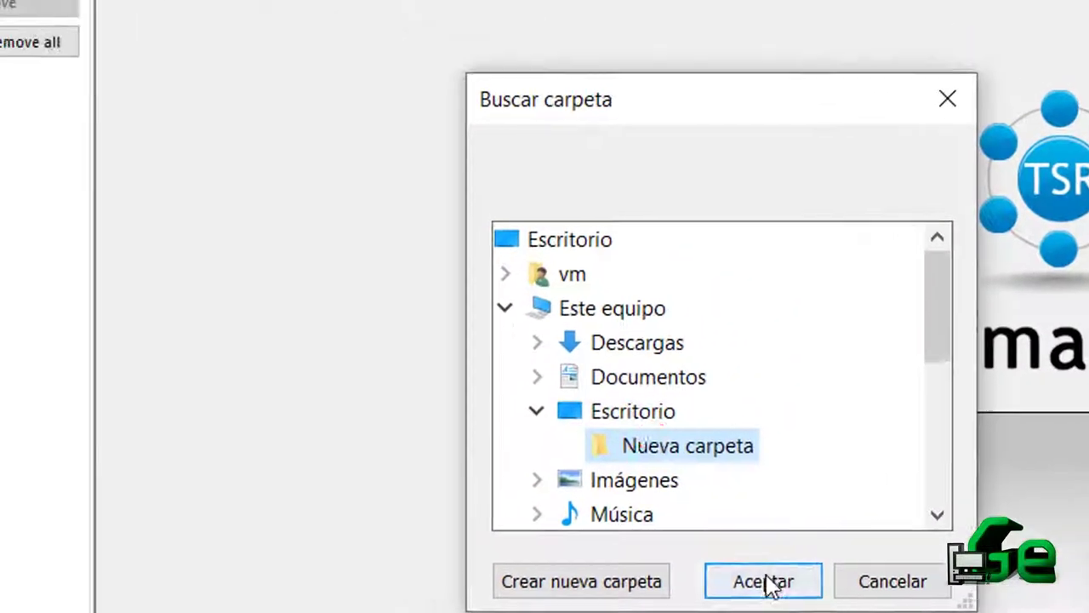
pyautogui.click(666, 523)
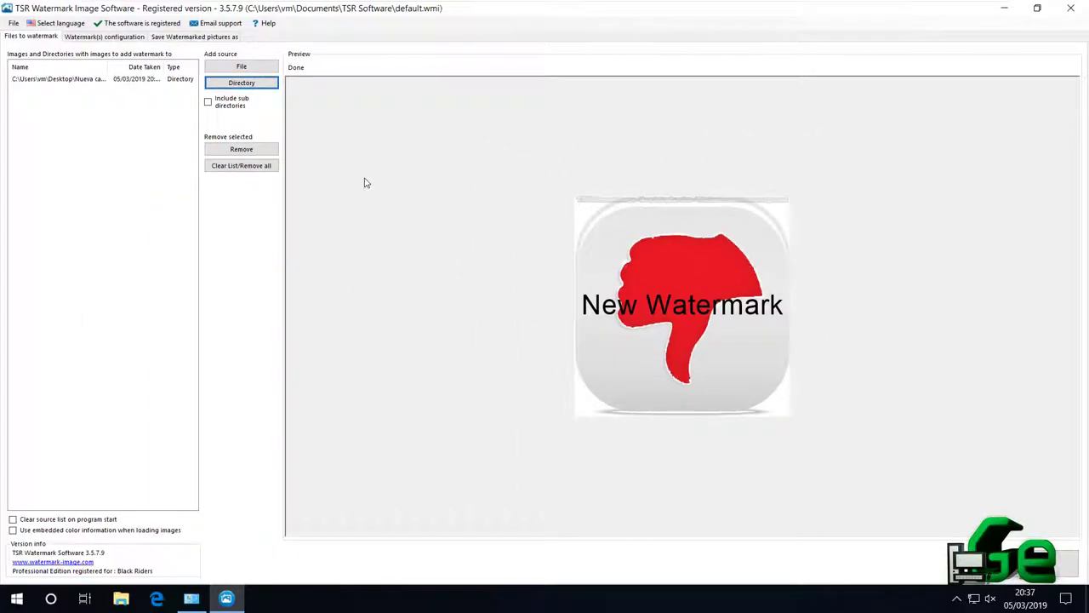
# Reopen the registration form and resubmit the stored registration details
pyautogui.click(138, 23)
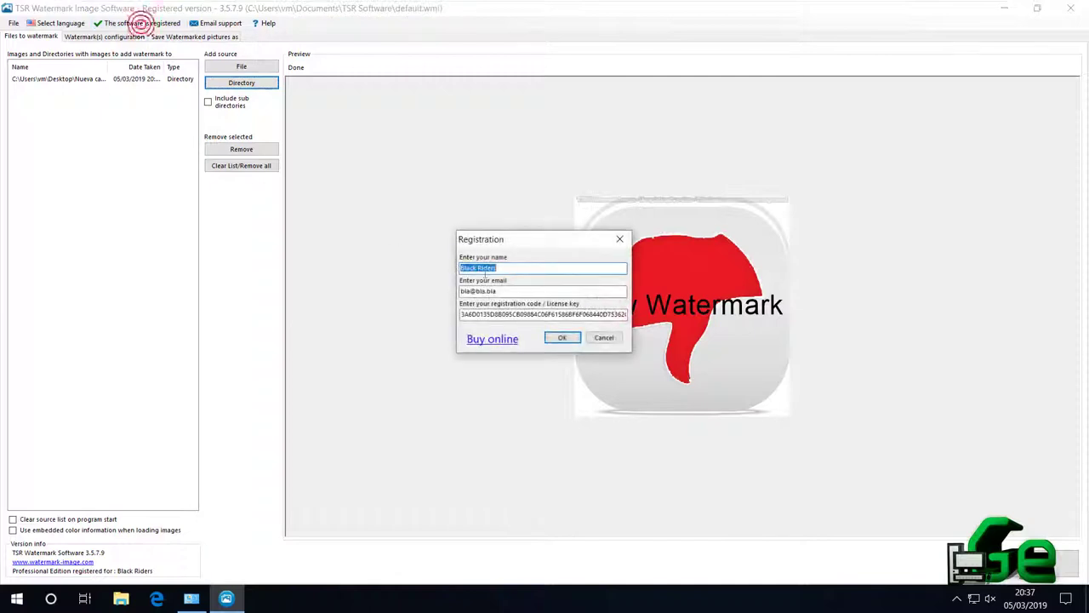
pyautogui.click(561, 337)
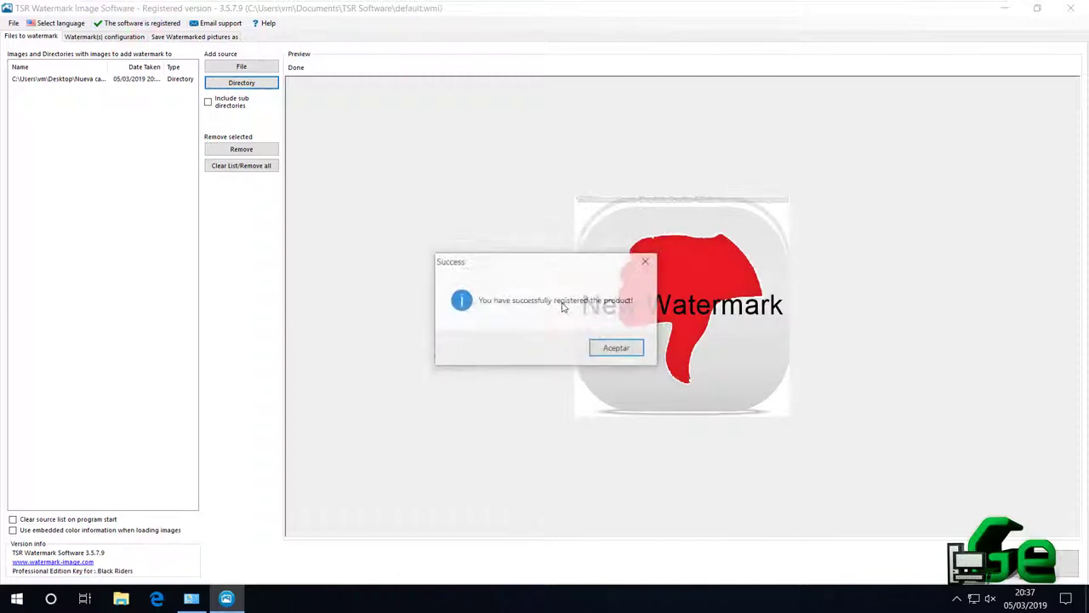
# Dismiss the registration confirmation and open the watermark configuration settings
pyautogui.click(618, 347)
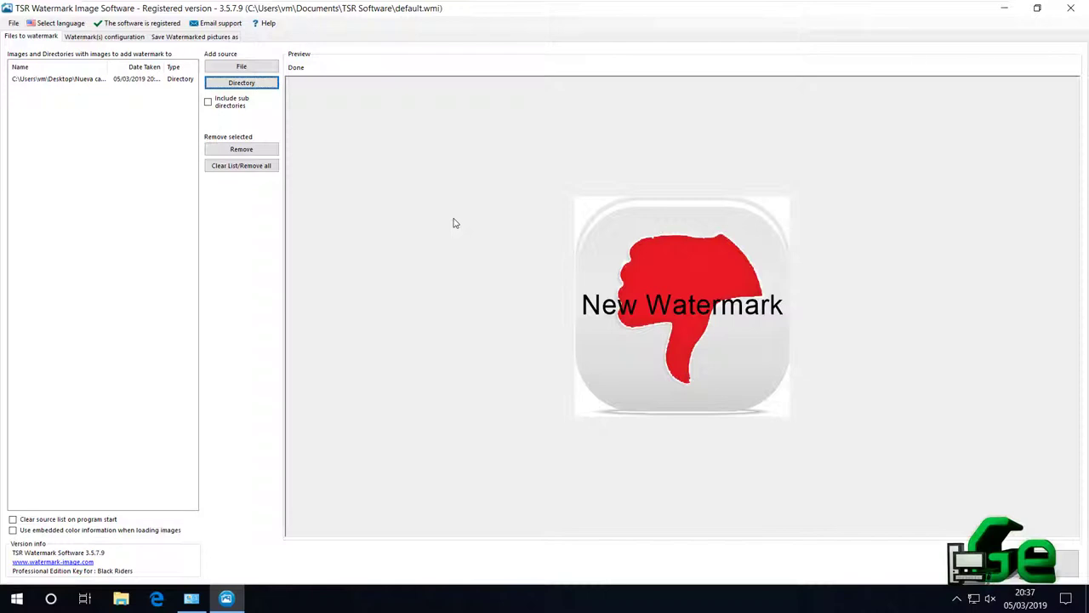
pyautogui.click(119, 37)
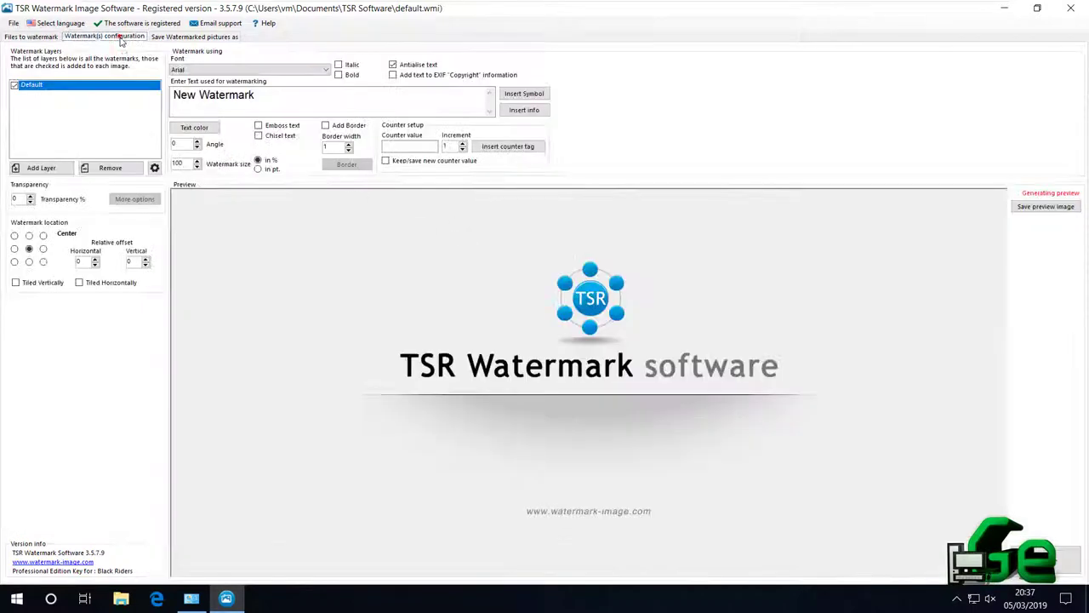
pyautogui.click(40, 37)
pyautogui.click(104, 37)
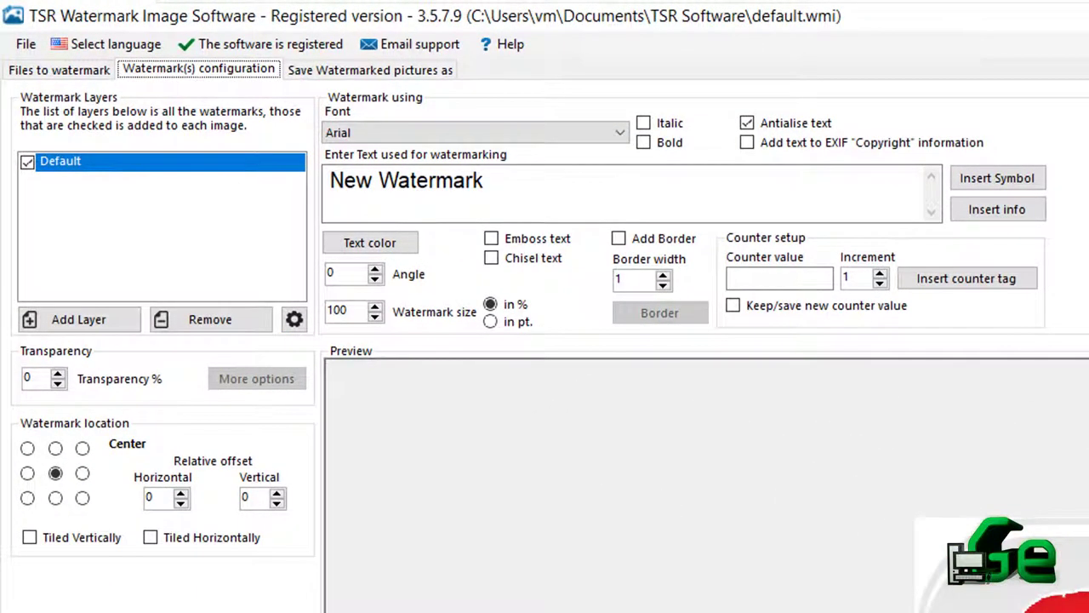
# Replace the Default layer's watermark text with "garciaexplica"
pyautogui.doubleClick(499, 180)
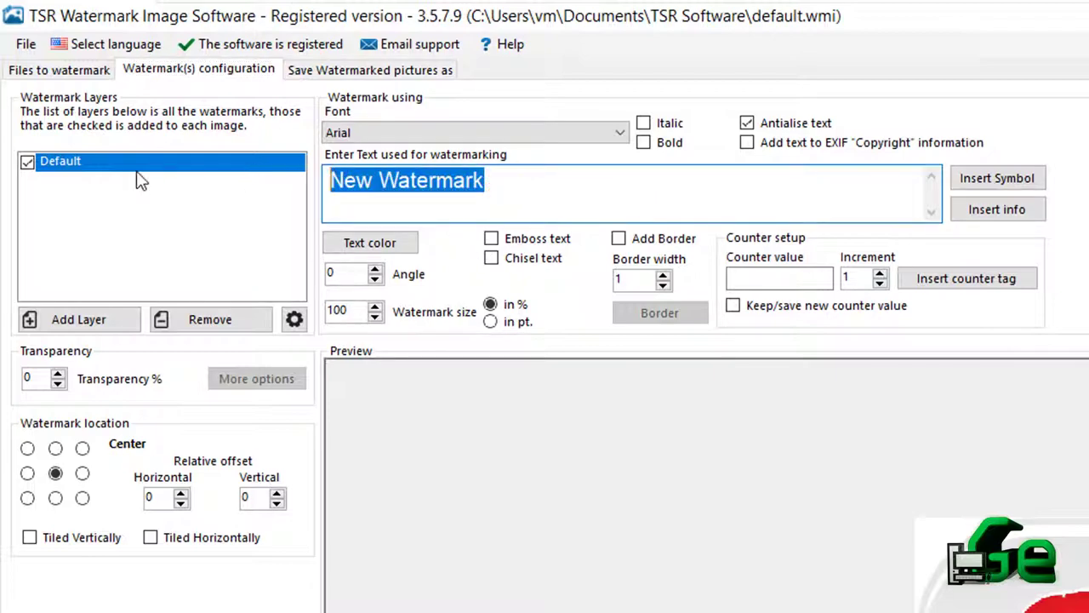
pyautogui.write('garcae')
pyautogui.press('BackSpace')
pyautogui.press('BackSpace')
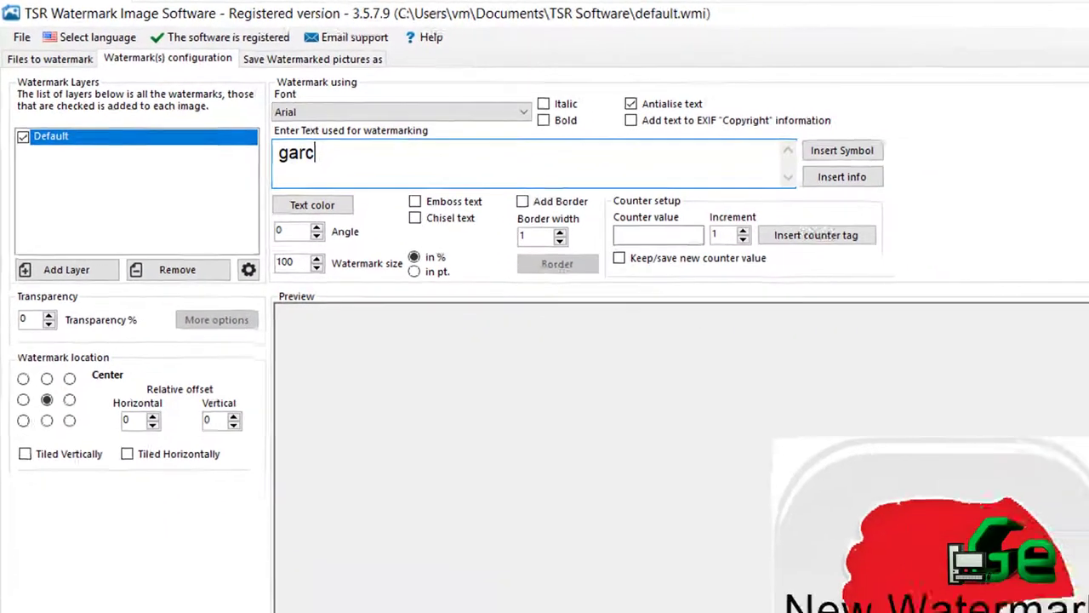
pyautogui.write('iae')
pyautogui.write('xplica')
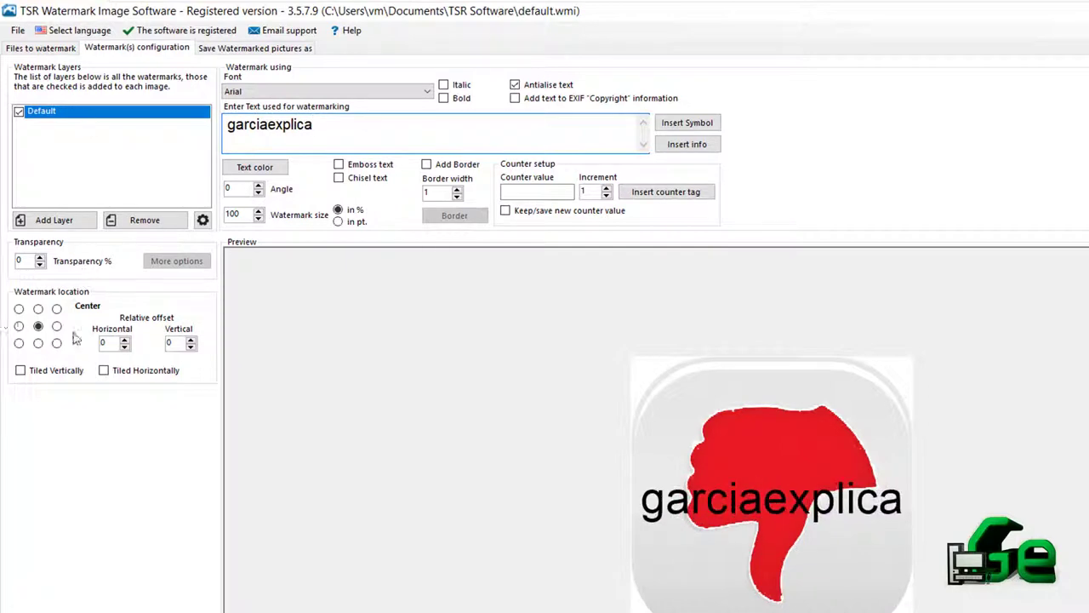
# Try the Upper left, Upper center and Upper right locations for the text watermark
pyautogui.click(19, 309)
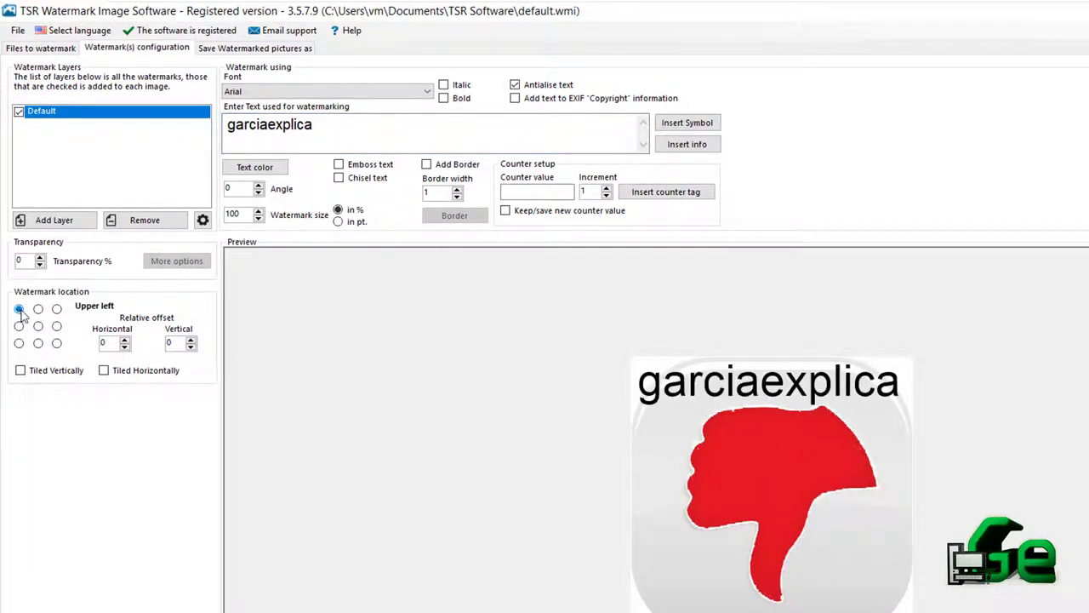
pyautogui.click(38, 309)
pyautogui.click(56, 310)
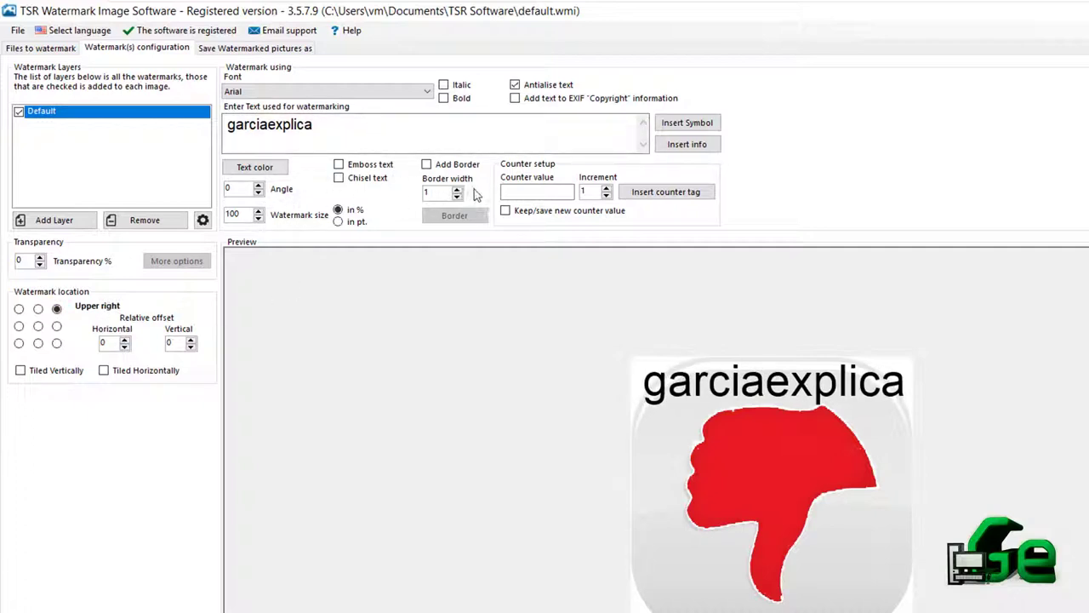
# Look through the available fonts and shorten the watermark text by removing the ending "explica"
pyautogui.click(371, 90)
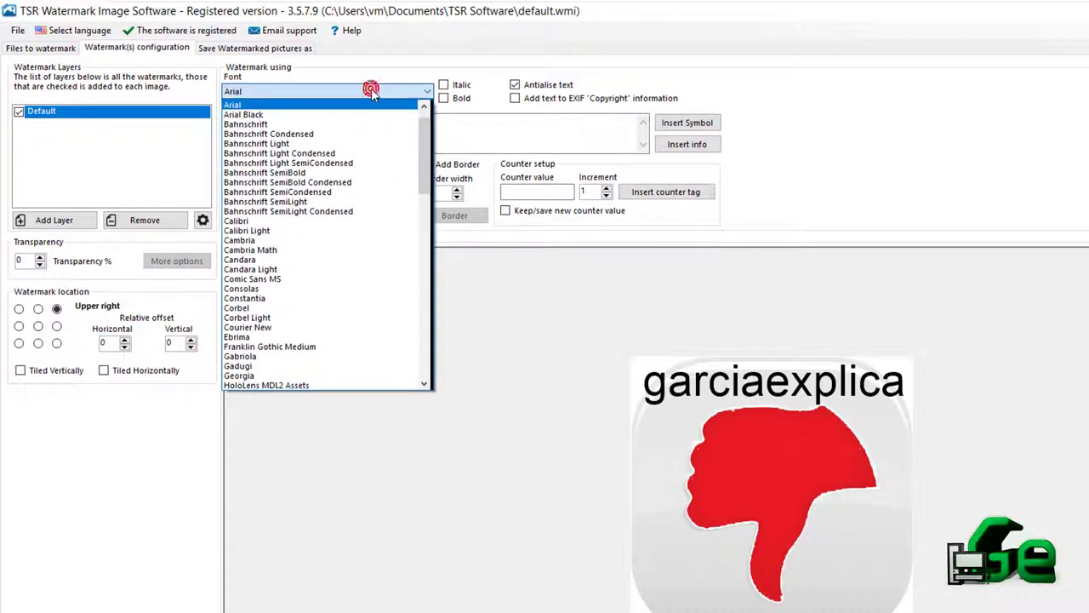
pyautogui.click(371, 91)
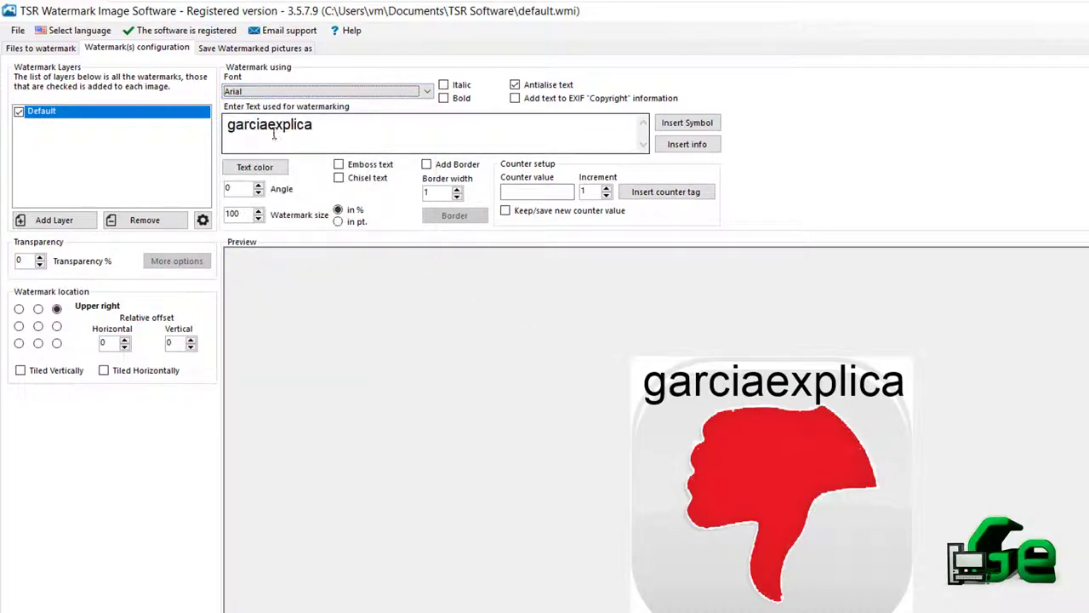
pyautogui.moveTo(270, 127); pyautogui.dragTo(516, 122)
pyautogui.press('BackSpace')
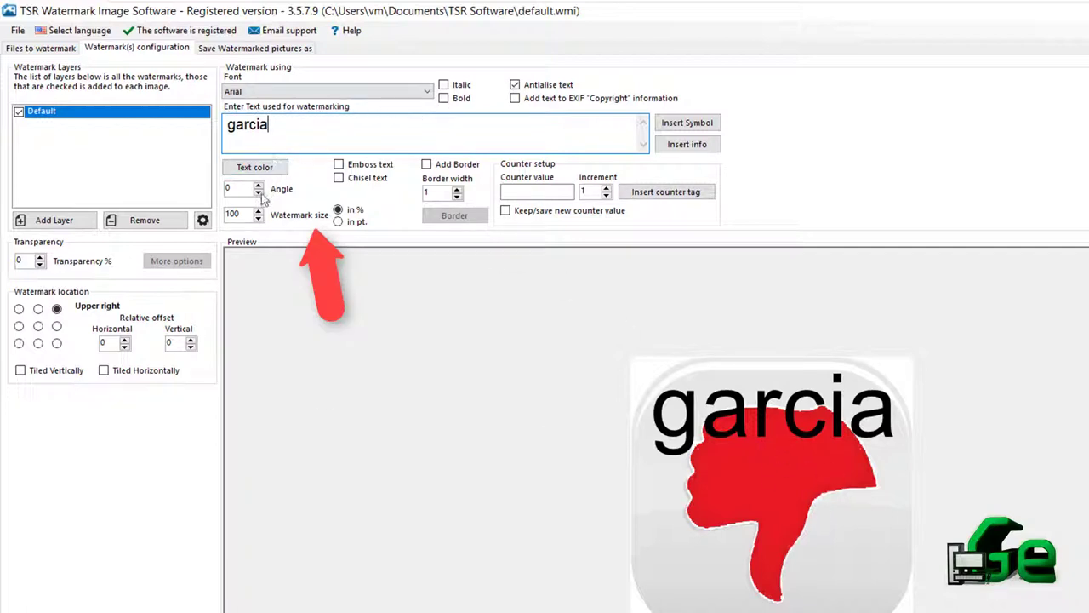
# Try the Center location for the text watermark and set its location to Upper center
pyautogui.click(37, 308)
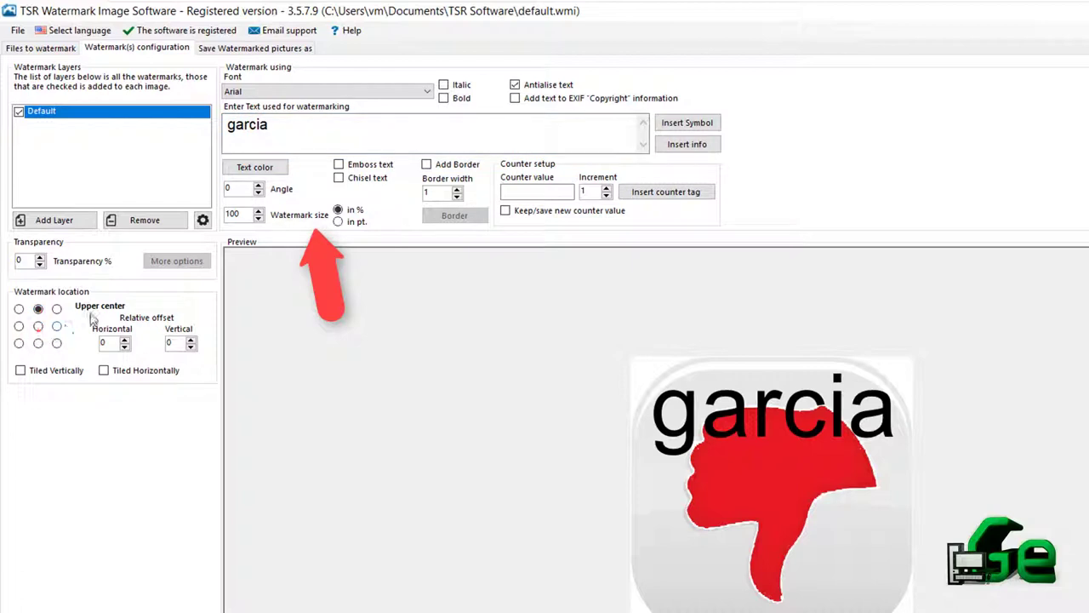
pyautogui.click(38, 326)
pyautogui.click(38, 343)
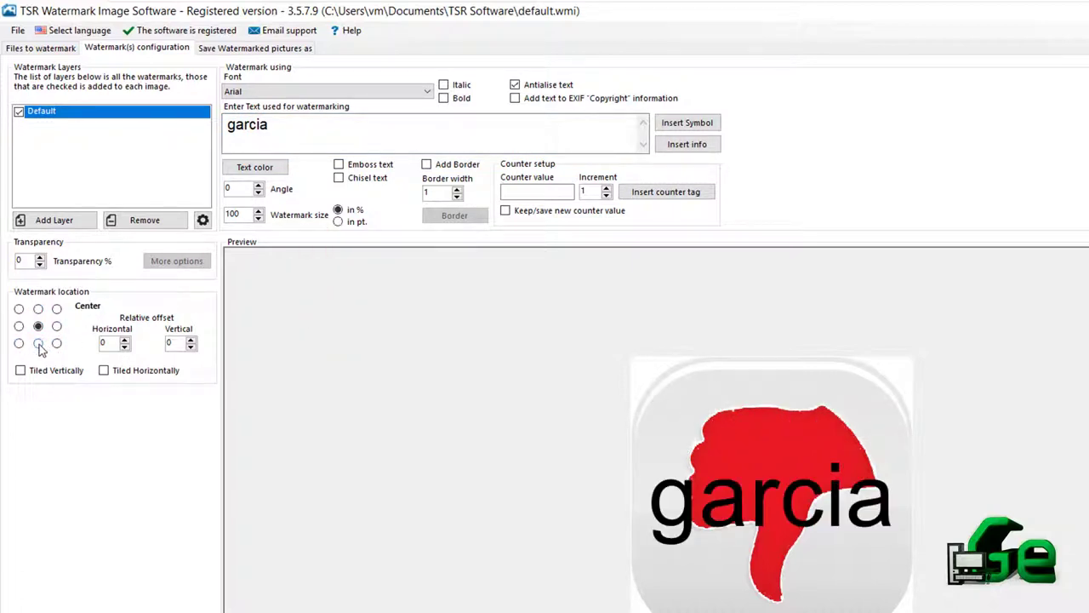
pyautogui.click(38, 309)
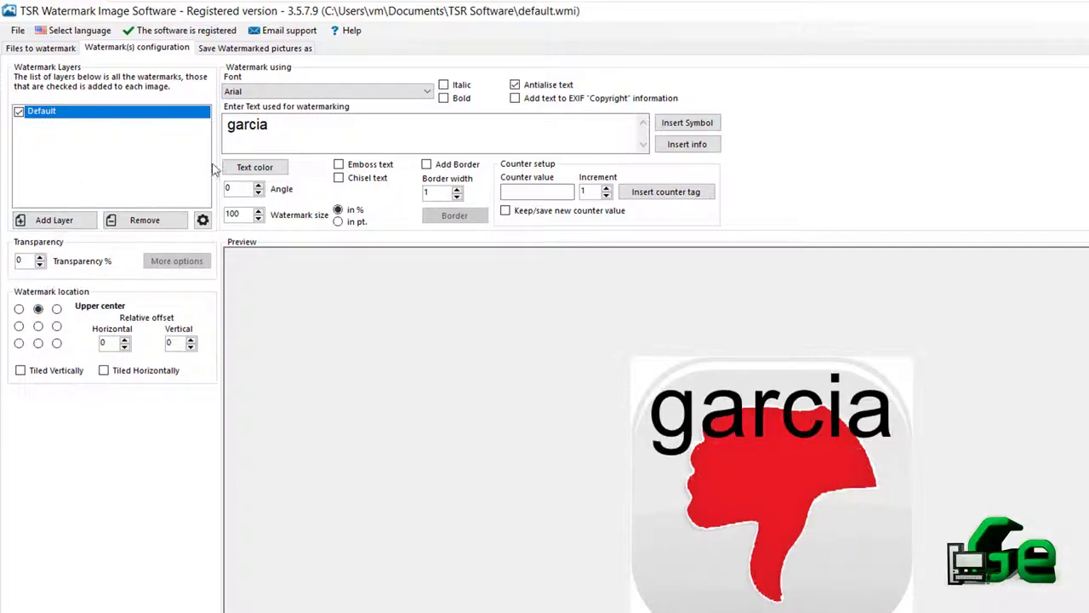
# Replace the Default layer's watermark text with "qweqwewq"
pyautogui.moveTo(290, 128); pyautogui.dragTo(176, 121)
pyautogui.press('Delete')
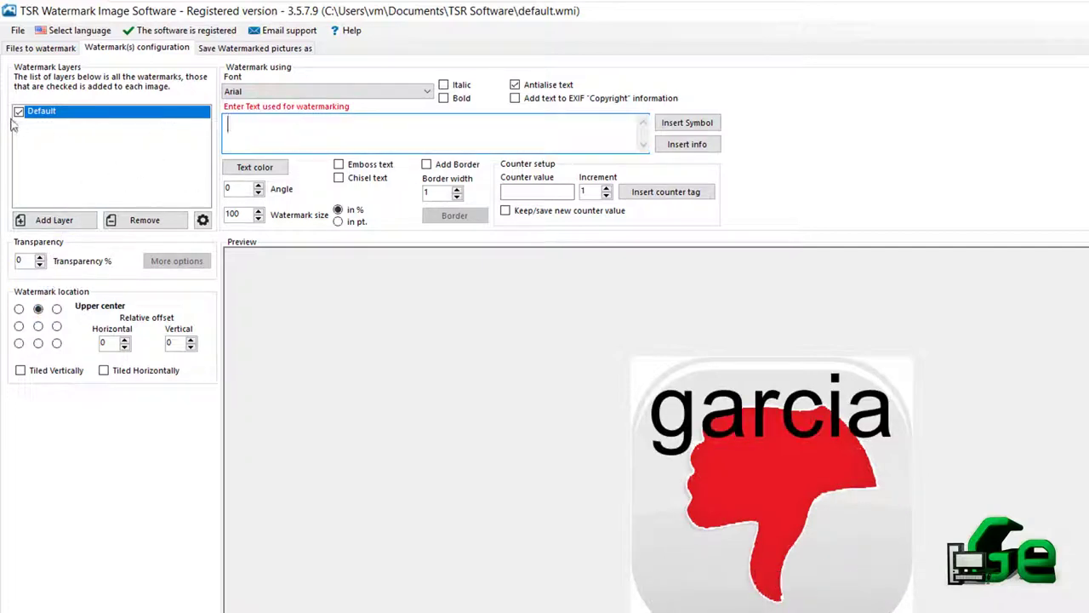
pyautogui.write('qweqwewq')
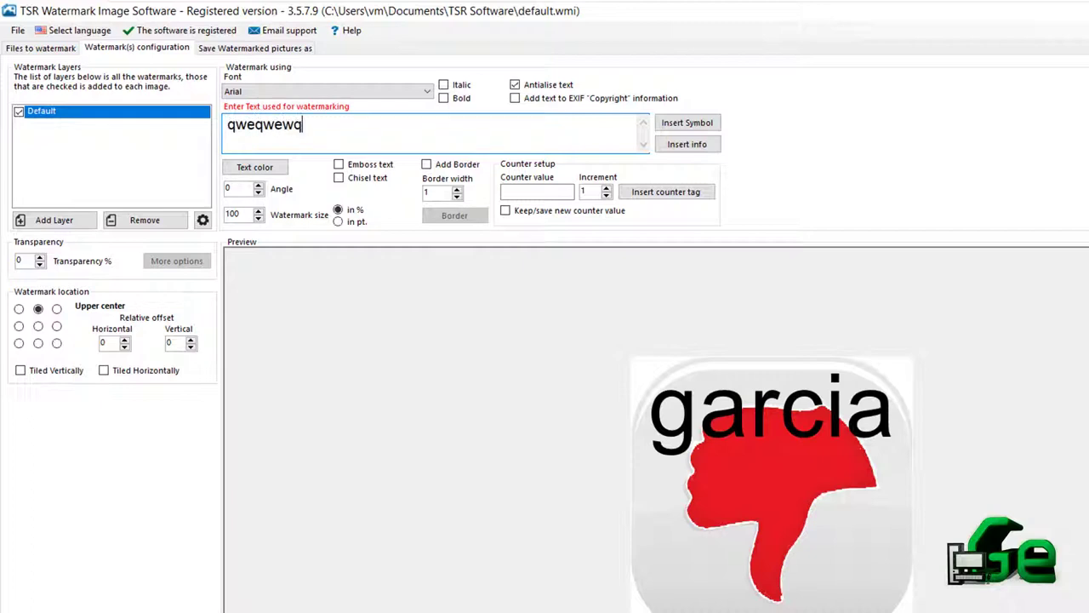
# Add a new layer of the Image Watermark type named WM IM
pyautogui.click(75, 223)
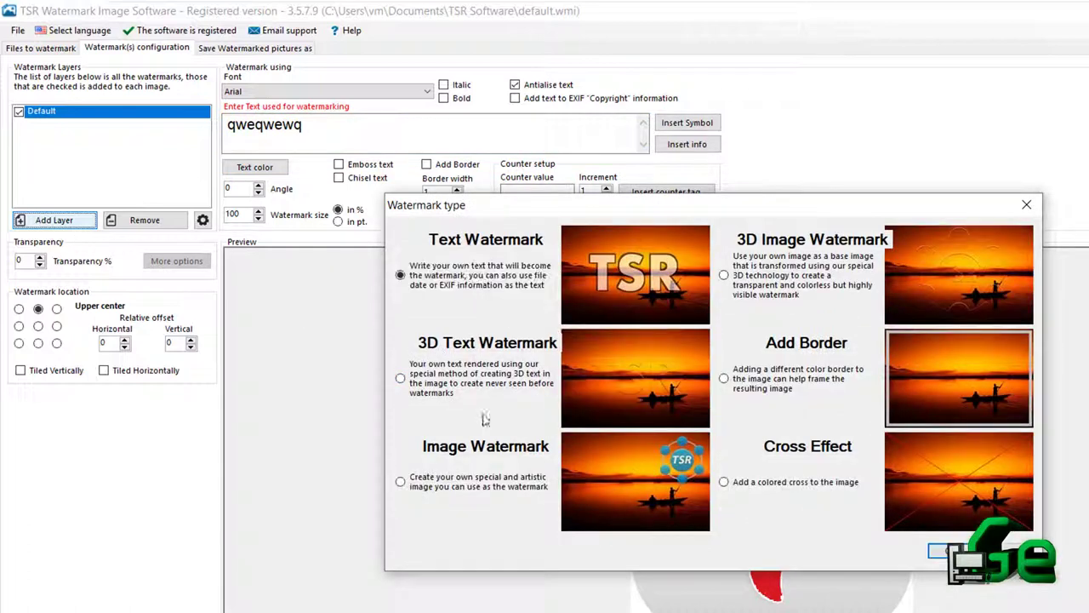
pyautogui.click(400, 482)
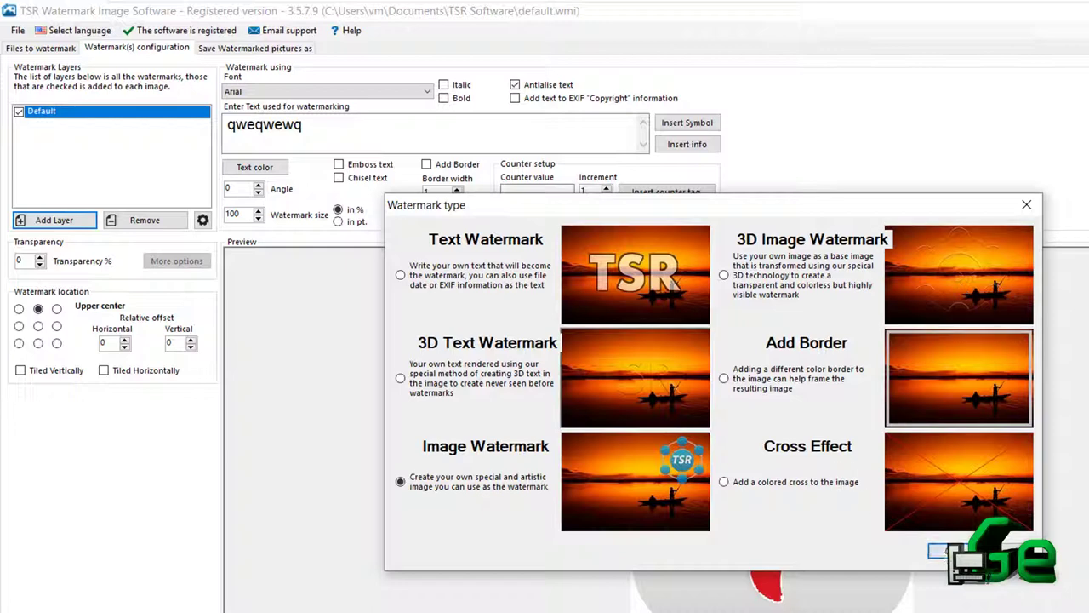
pyautogui.click(943, 551)
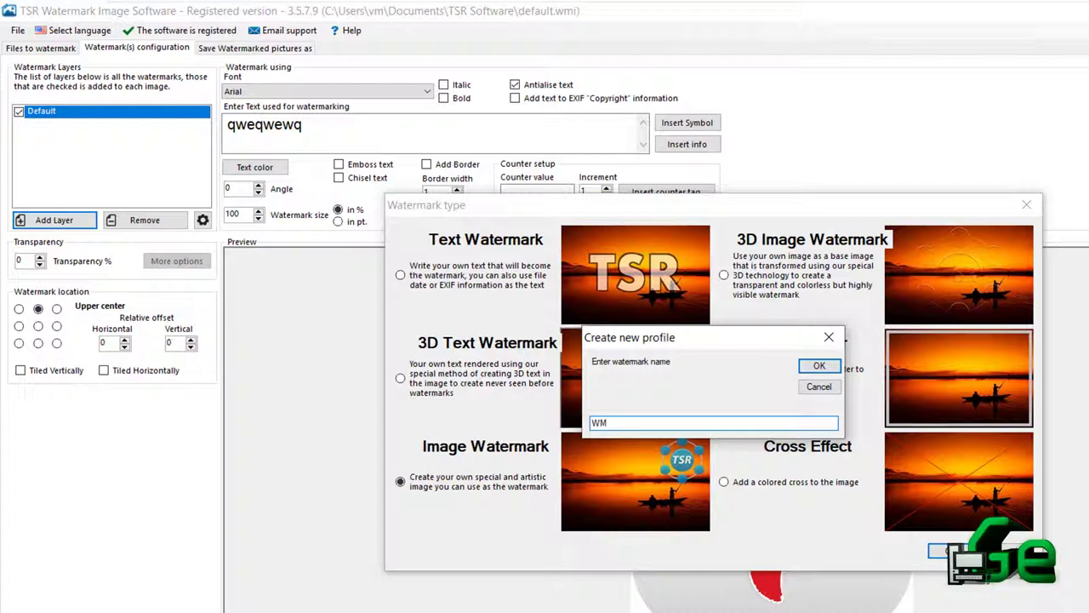
pyautogui.press('Return')
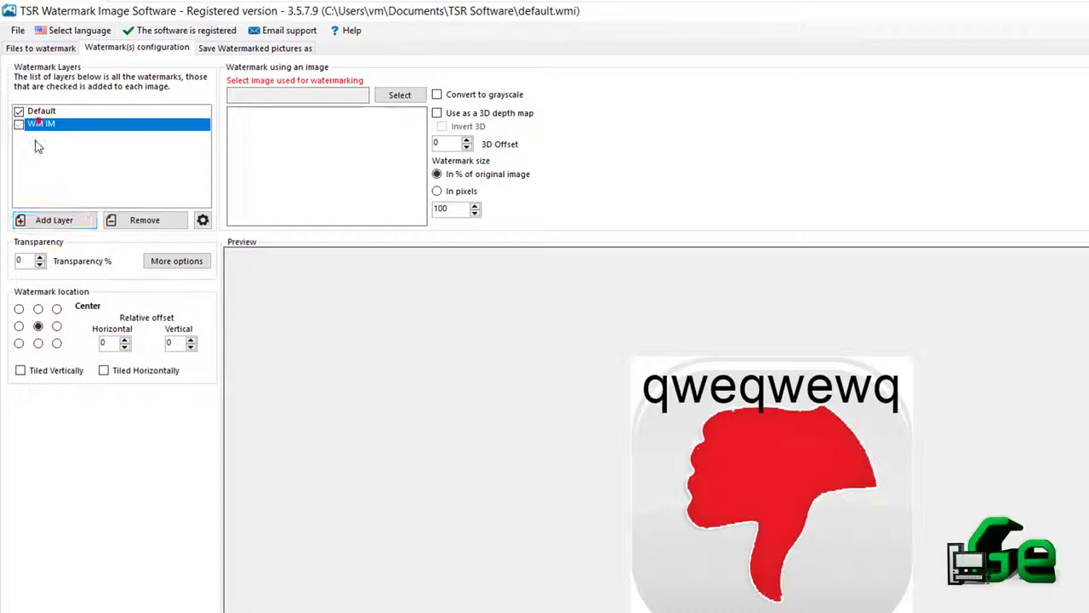
# Disable the Default layer and load foto.jpg from Nueva carpeta as the WM IM layer's watermark image
pyautogui.click(34, 111)
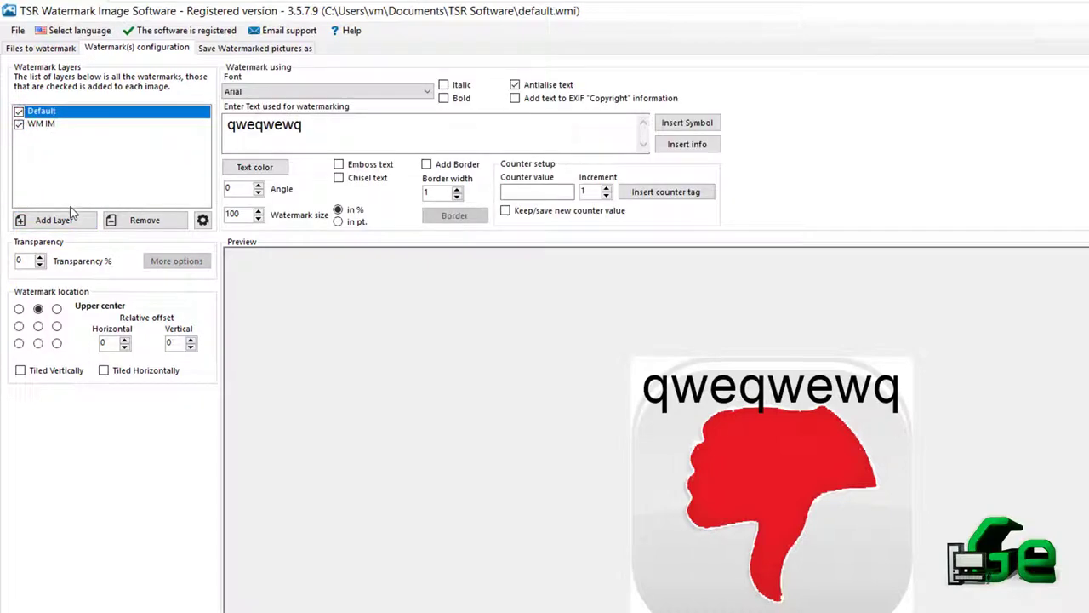
pyautogui.click(18, 112)
pyautogui.click(41, 124)
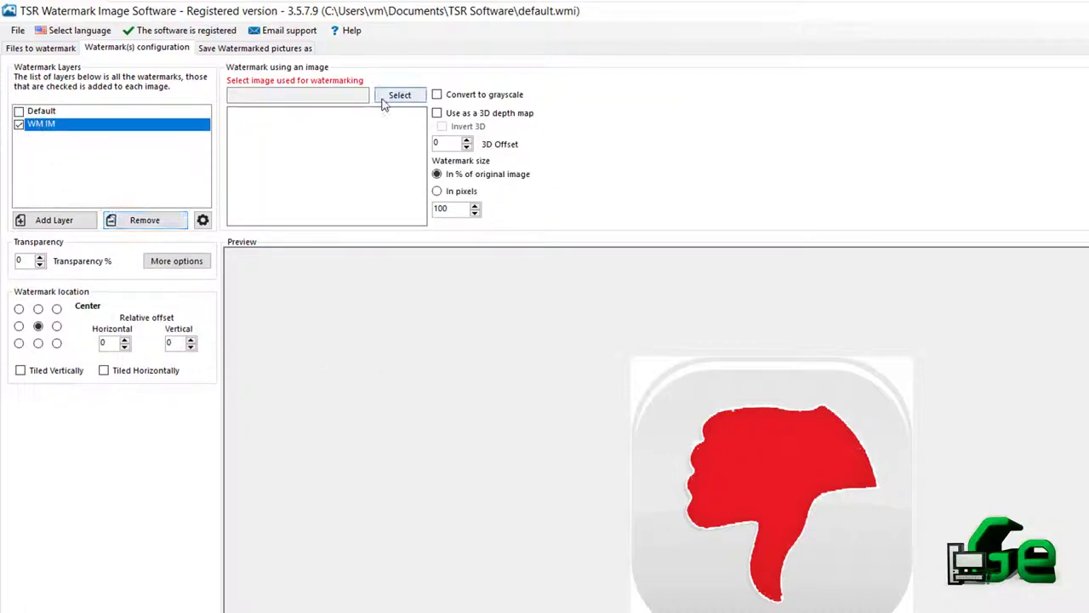
pyautogui.click(399, 95)
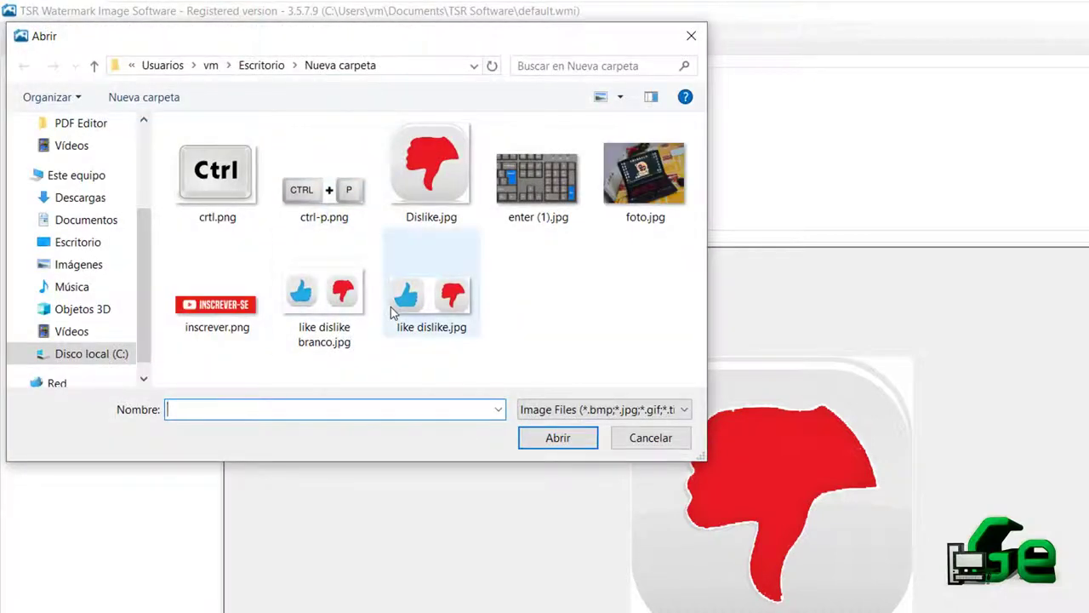
pyautogui.doubleClick(644, 179)
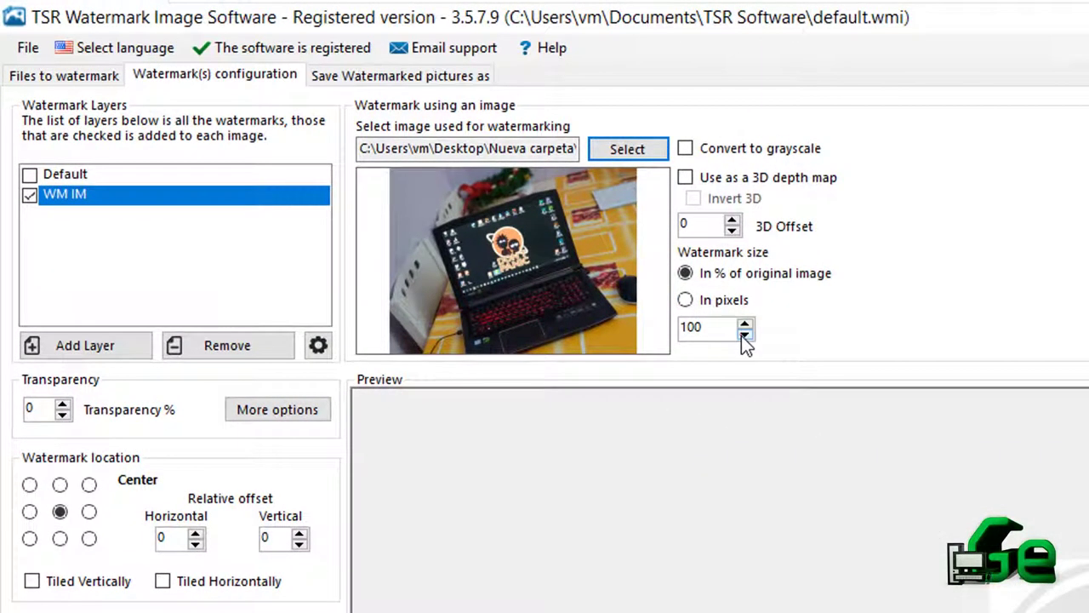
# Reduce the image watermark's size to 95% and set it to 10% of the original image
pyautogui.click(745, 335)
pyautogui.click(745, 334)
pyautogui.click(745, 335)
pyautogui.click(745, 334)
pyautogui.click(744, 334)
pyautogui.doubleClick(719, 325)
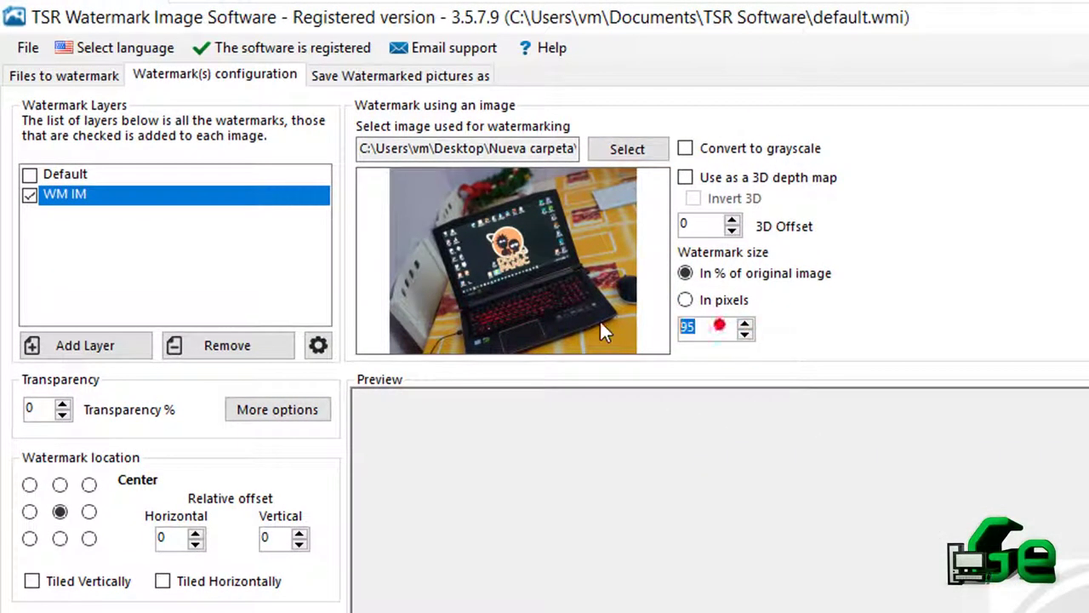
pyautogui.write('10')
pyautogui.click(745, 334)
pyautogui.click(746, 324)
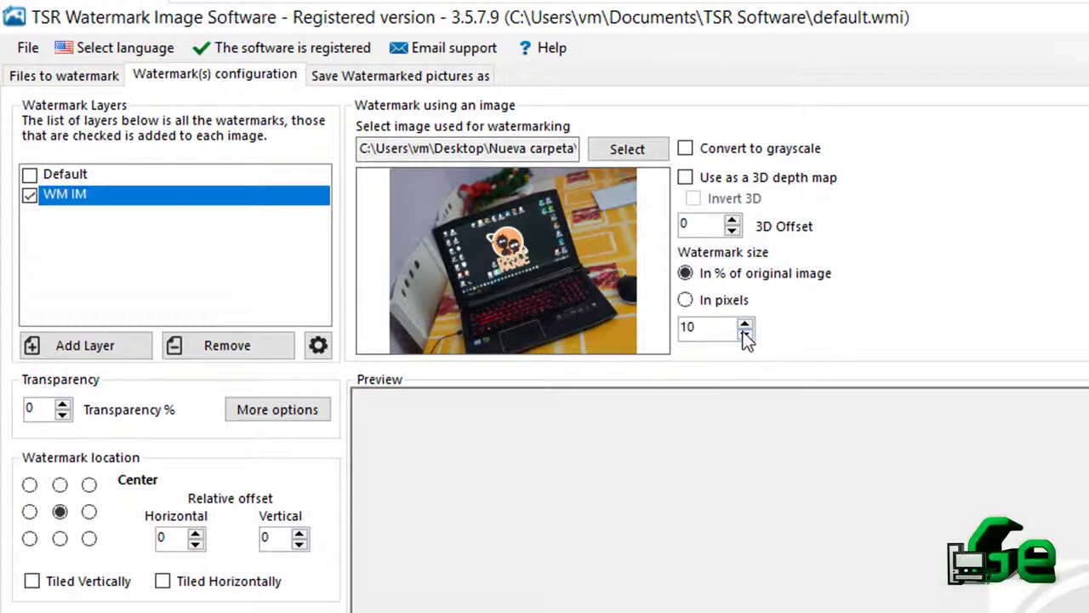
# Set the image watermark's size to 20% of the original image and raise it to 25%
pyautogui.doubleClick(712, 326)
pyautogui.write('20')
pyautogui.click(746, 334)
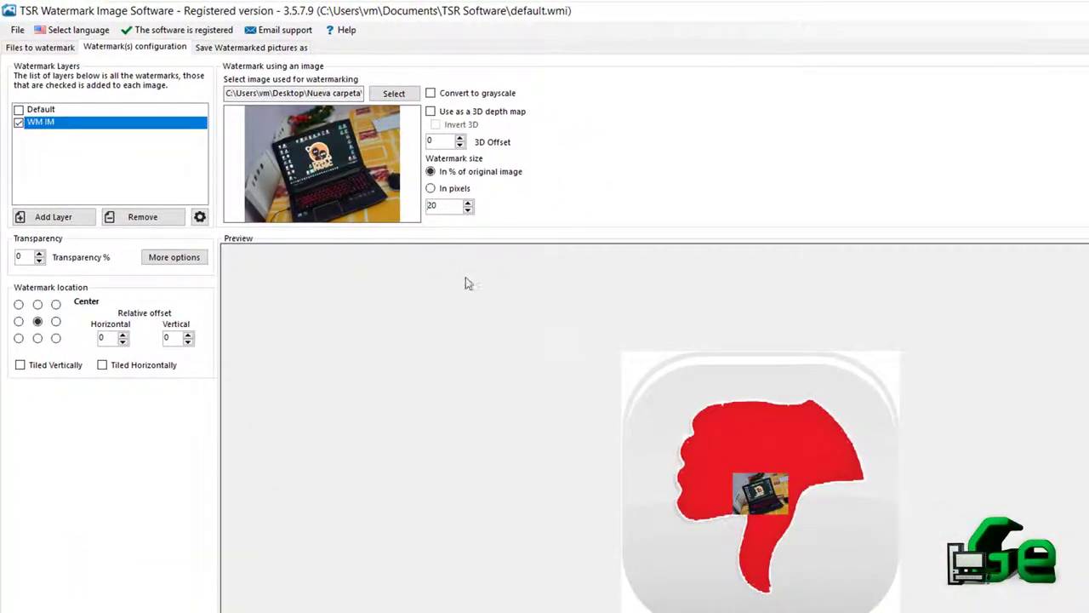
pyautogui.click(467, 203)
pyautogui.click(468, 211)
pyautogui.click(468, 202)
pyautogui.click(467, 201)
pyautogui.click(467, 202)
pyautogui.click(468, 202)
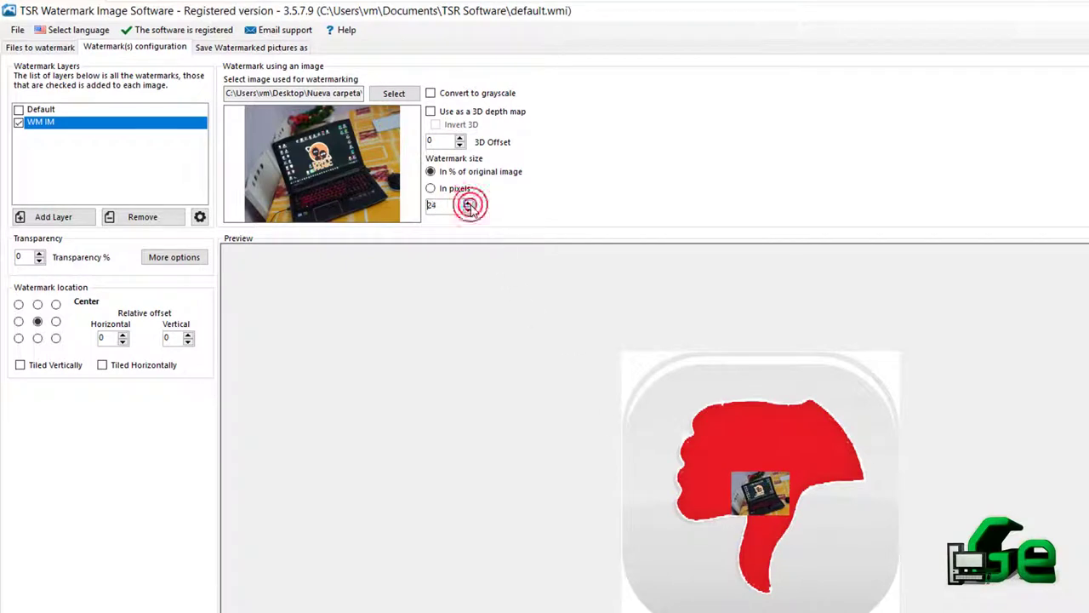
pyautogui.click(468, 203)
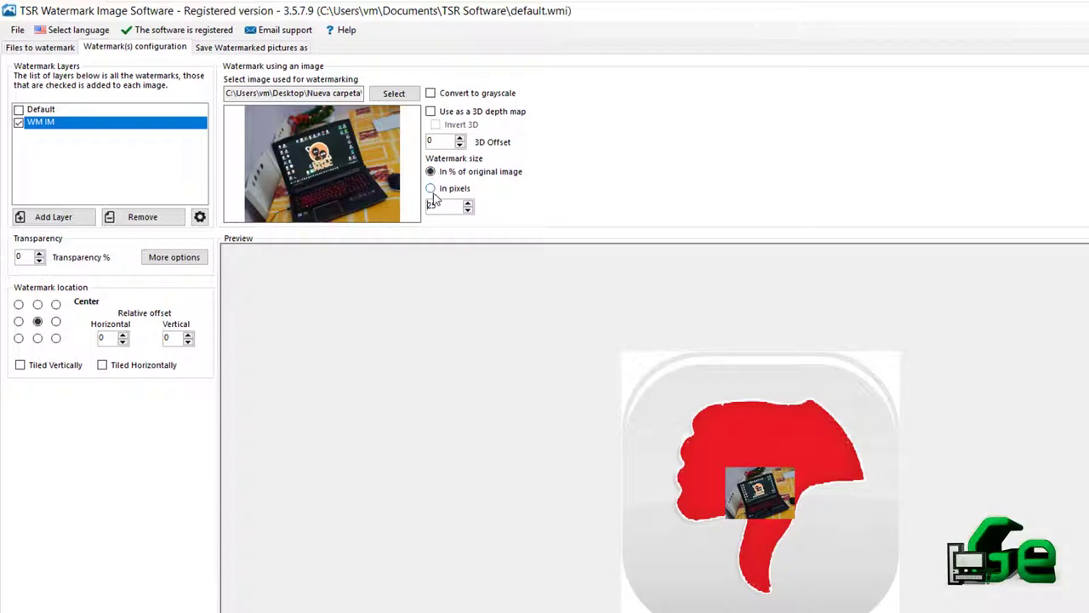
# Try sizing the image watermark in pixels and return the unit to percent of the original image
pyautogui.click(431, 189)
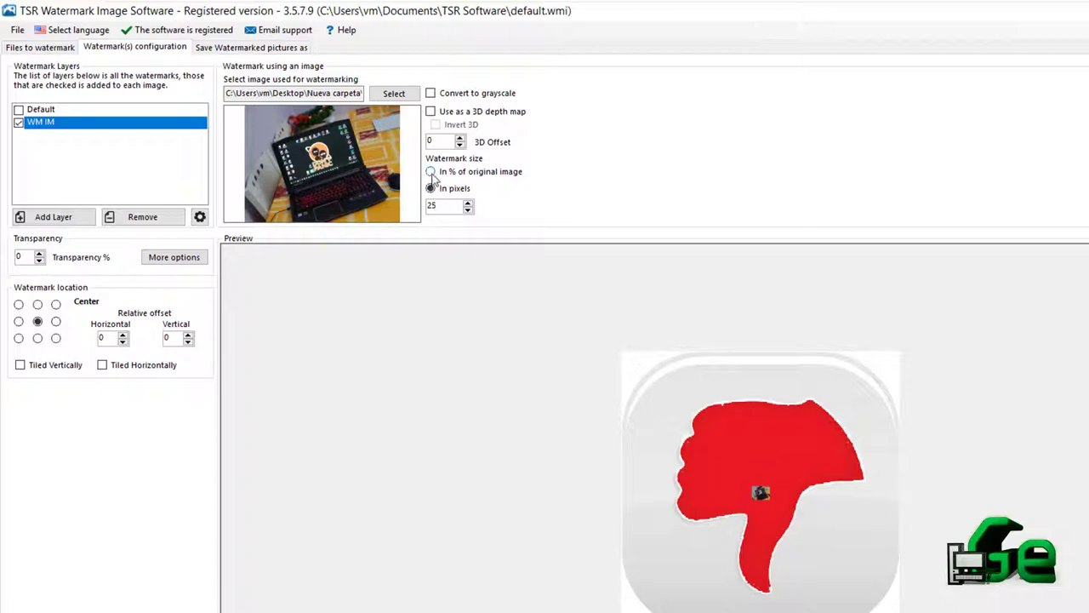
pyautogui.click(431, 172)
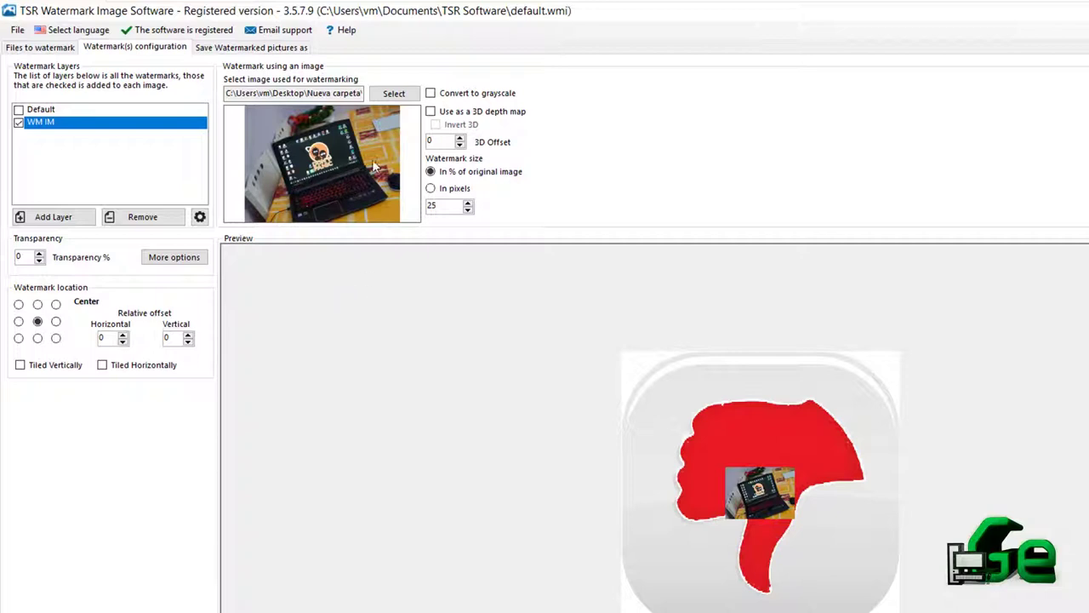
# Try the 3D depth map and grayscale options on the image watermark
pyautogui.click(431, 111)
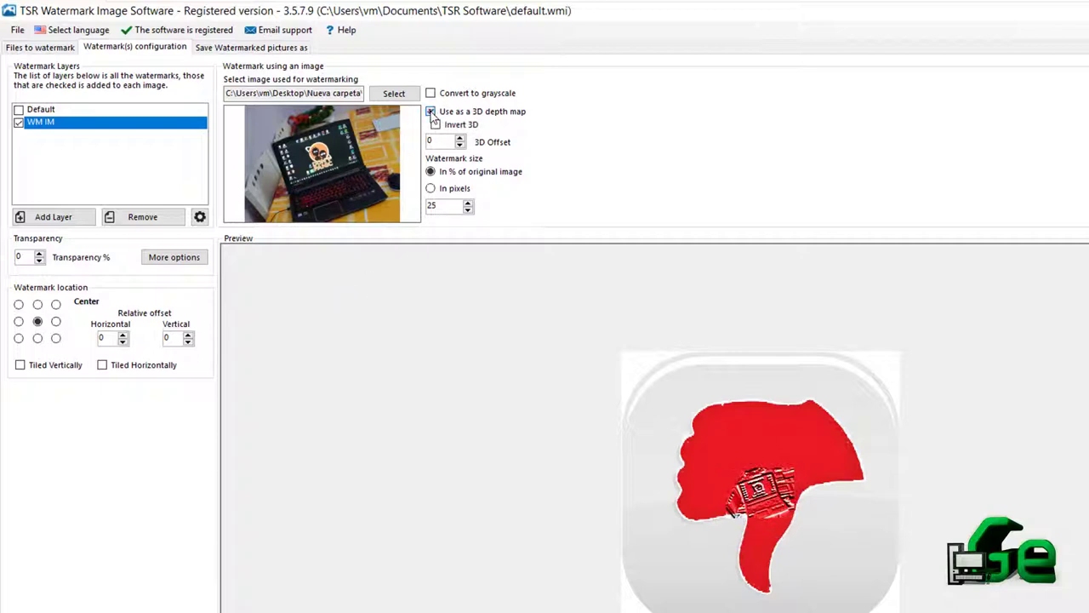
pyautogui.click(431, 111)
pyautogui.click(430, 113)
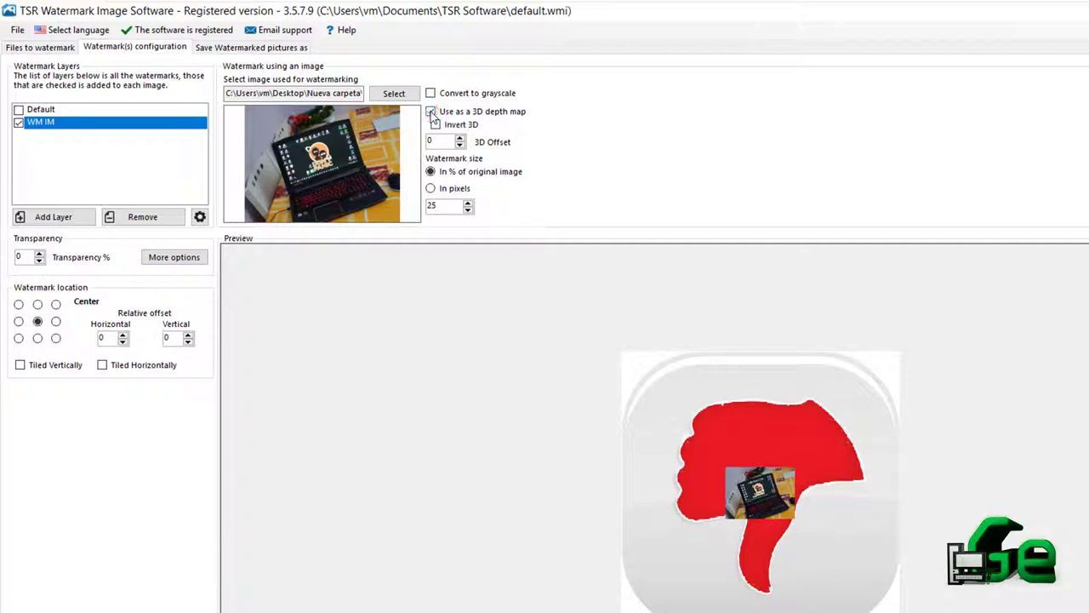
pyautogui.click(431, 111)
pyautogui.click(432, 94)
# Try the Lower right location for the image watermark and set its location to Upper left
pyautogui.click(56, 337)
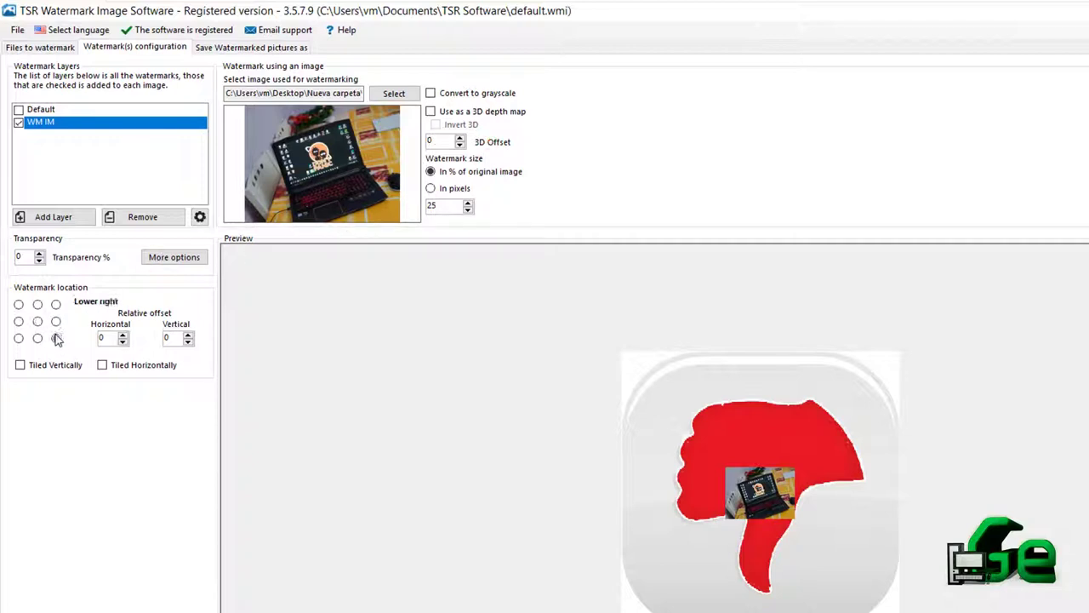
pyautogui.click(19, 304)
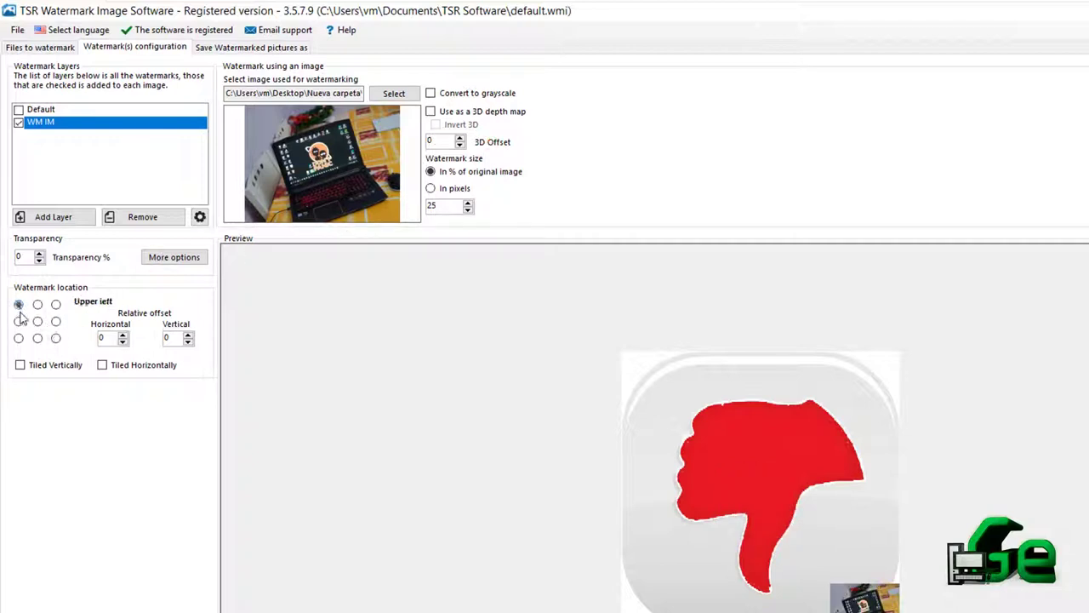
# Try the Lower left, Center right and Center locations for the image watermark and set its location to Lower right
pyautogui.click(19, 338)
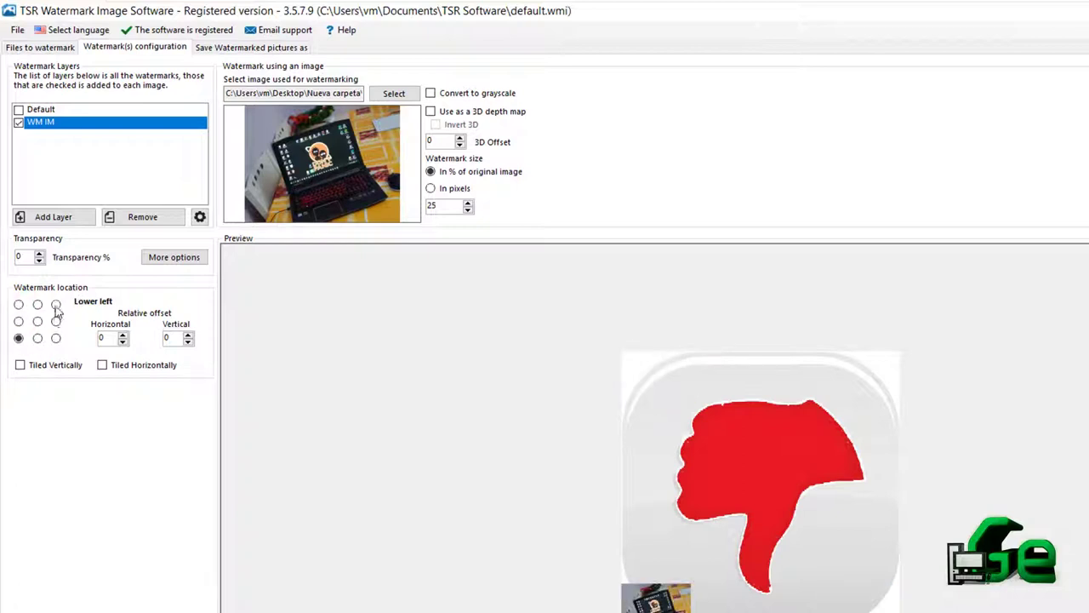
pyautogui.click(55, 304)
pyautogui.click(56, 321)
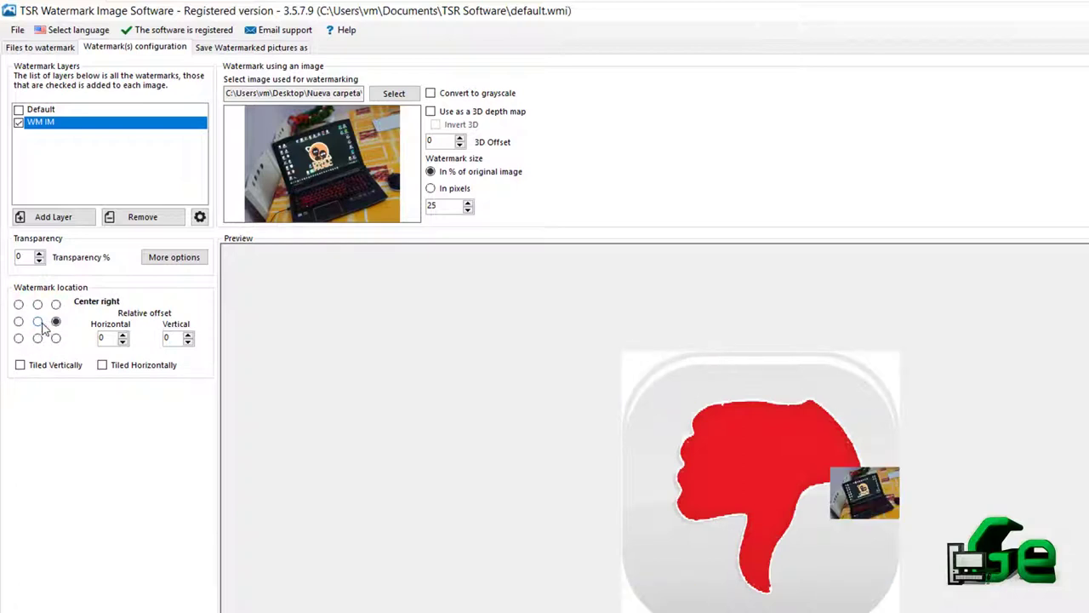
pyautogui.click(37, 321)
pyautogui.click(57, 338)
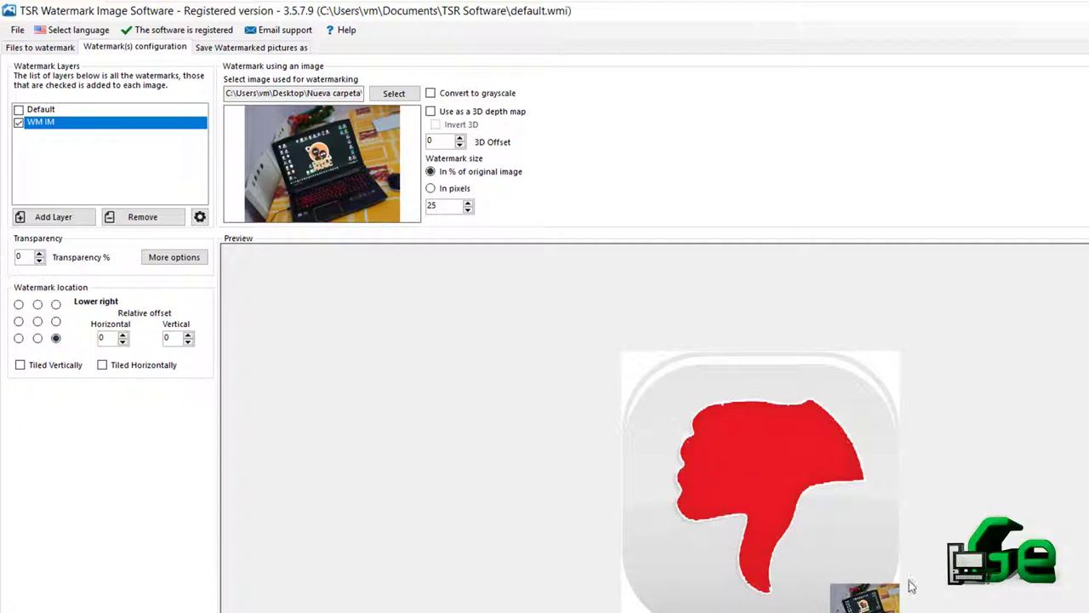
# Try a horizontal offset of 8 for the image watermark, comparing the Lower left and Lower right locations
pyautogui.click(123, 336)
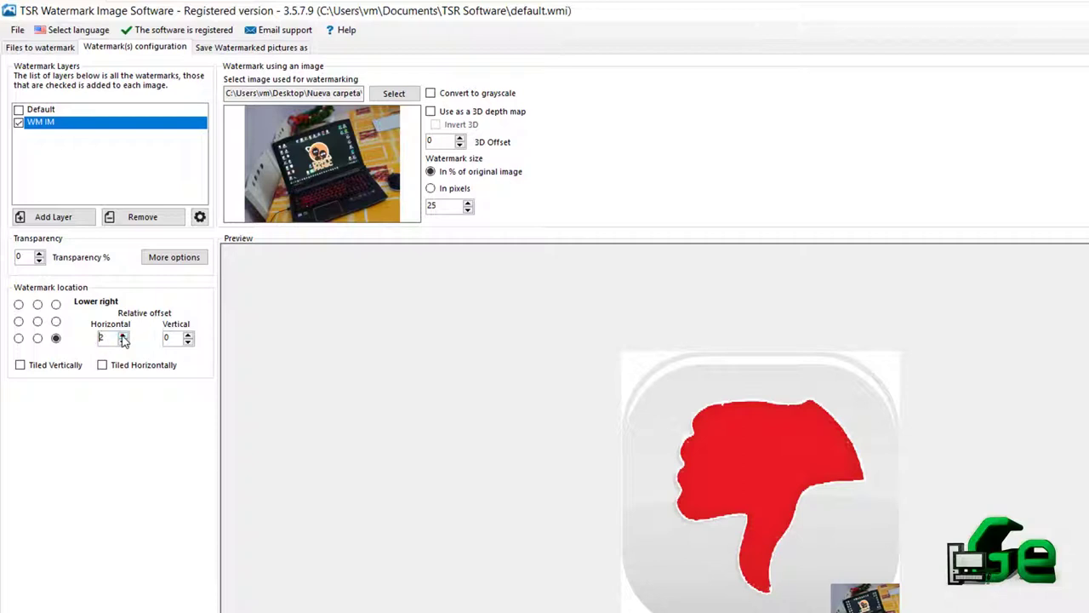
pyautogui.click(123, 337)
pyautogui.click(124, 336)
pyautogui.click(123, 337)
pyautogui.click(124, 337)
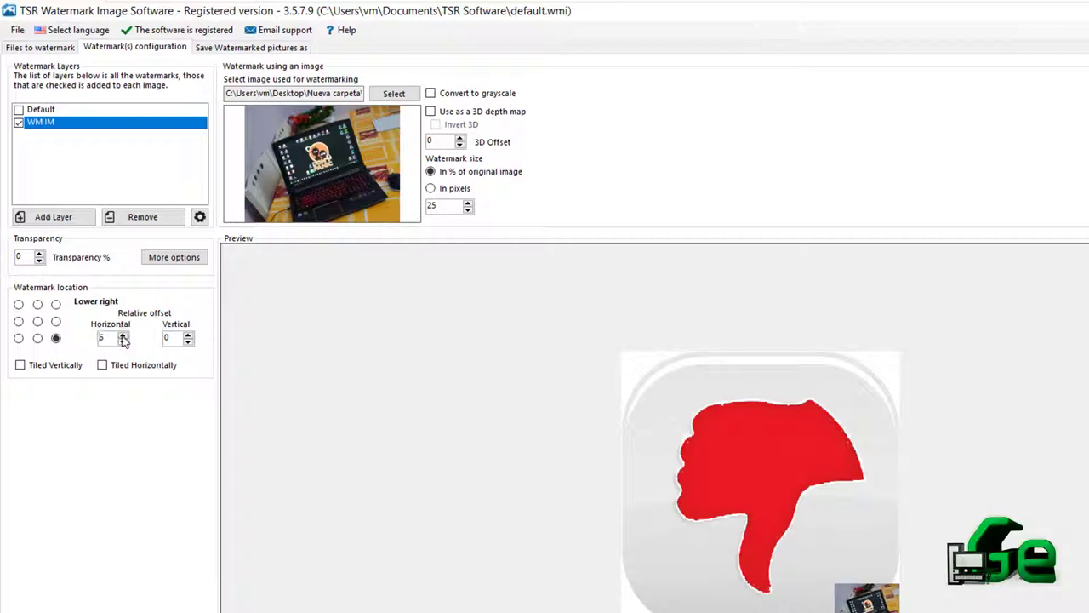
pyautogui.click(18, 338)
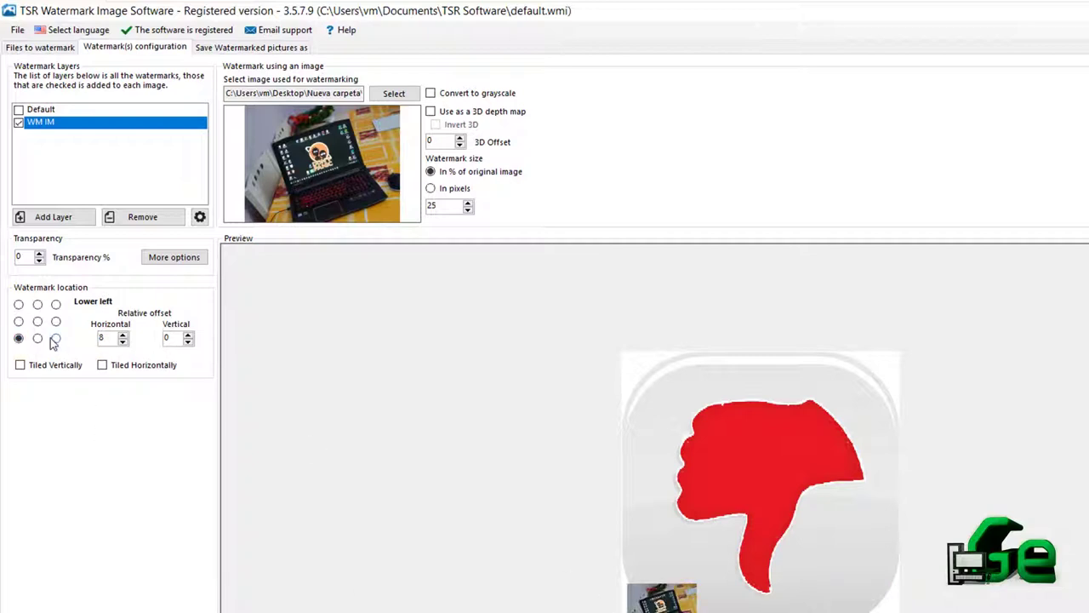
pyautogui.click(55, 339)
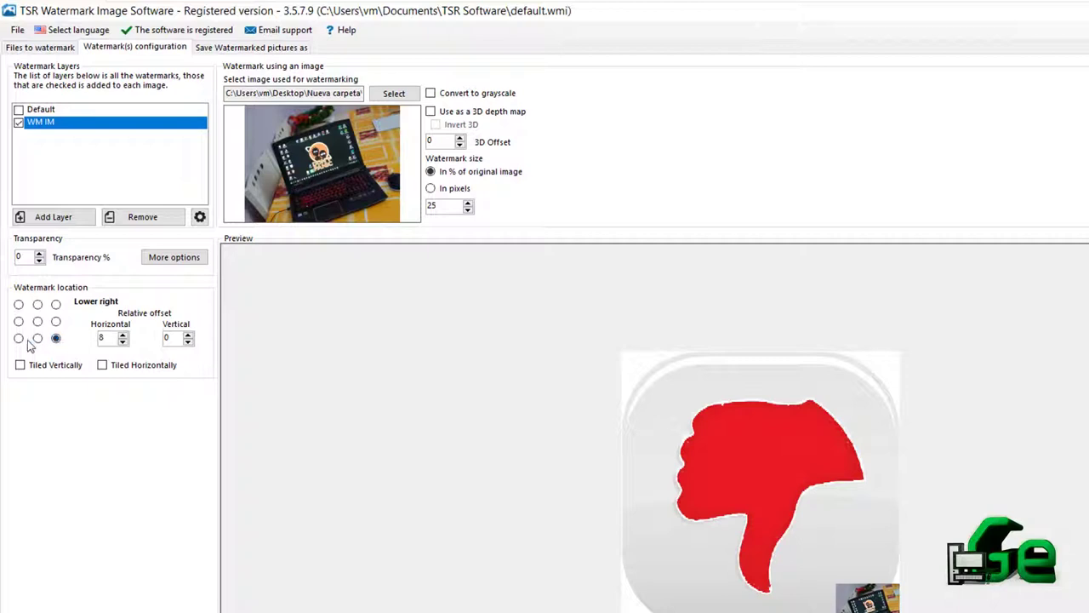
pyautogui.click(18, 338)
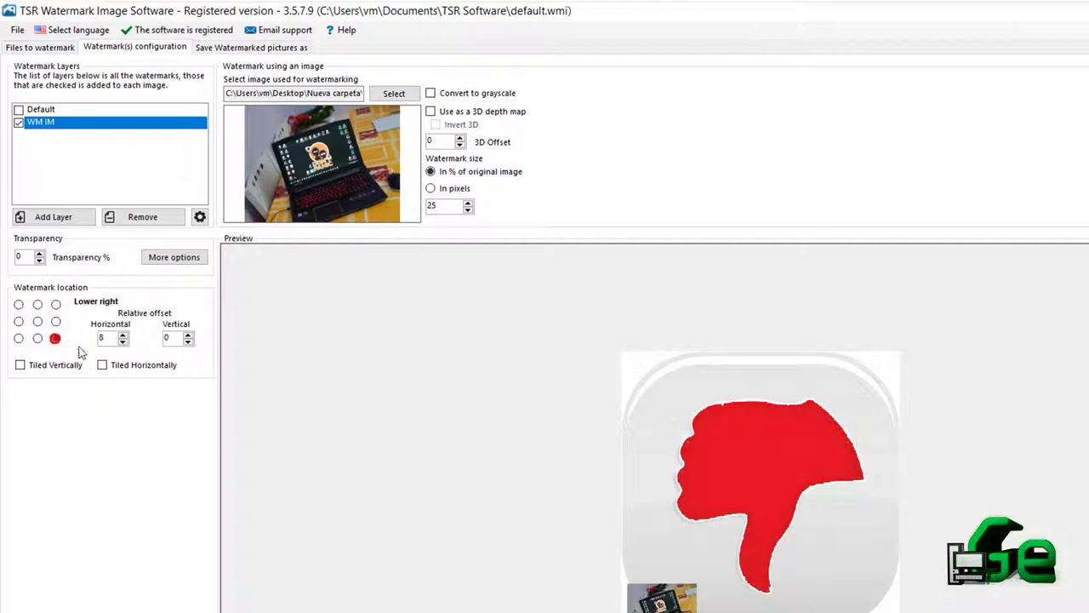
pyautogui.click(55, 338)
# Set the image watermark's horizontal relative offset to -15
pyautogui.click(123, 342)
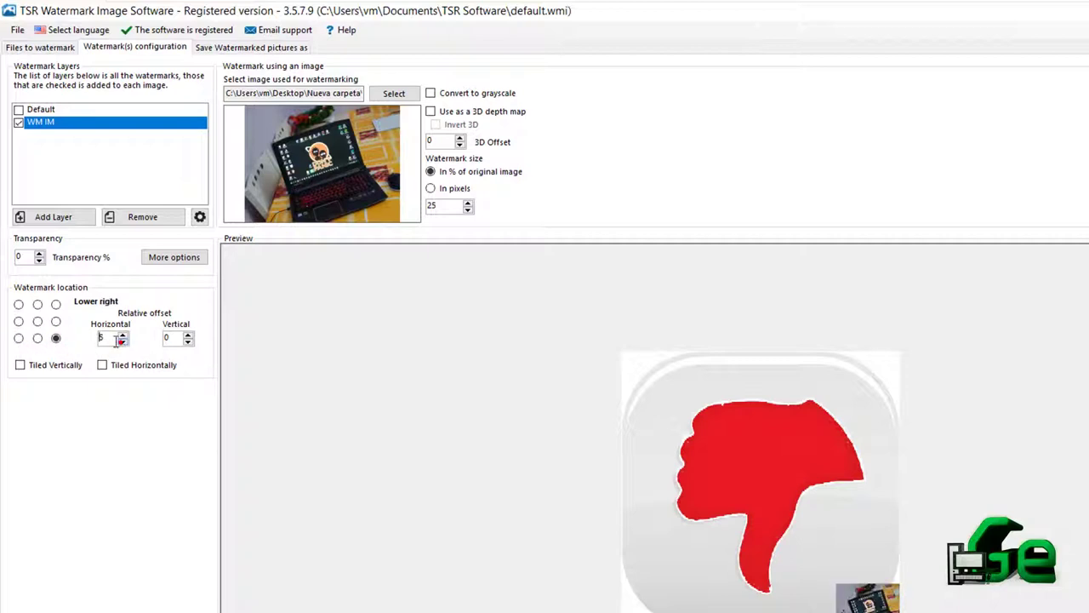
pyautogui.moveTo(109, 338); pyautogui.dragTo(75, 344)
pyautogui.write('-14')
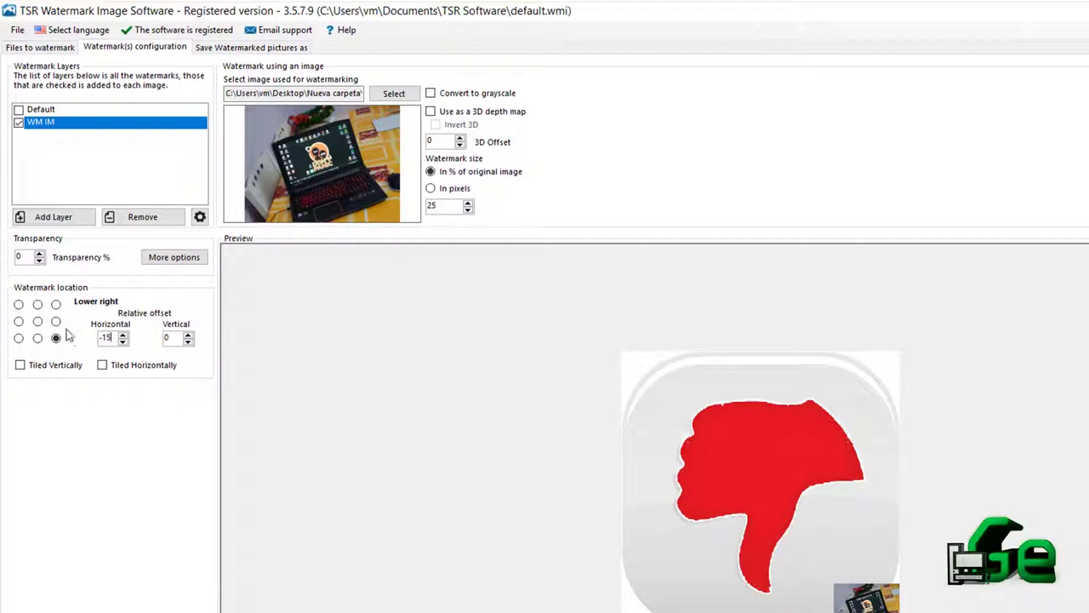
pyautogui.click(122, 342)
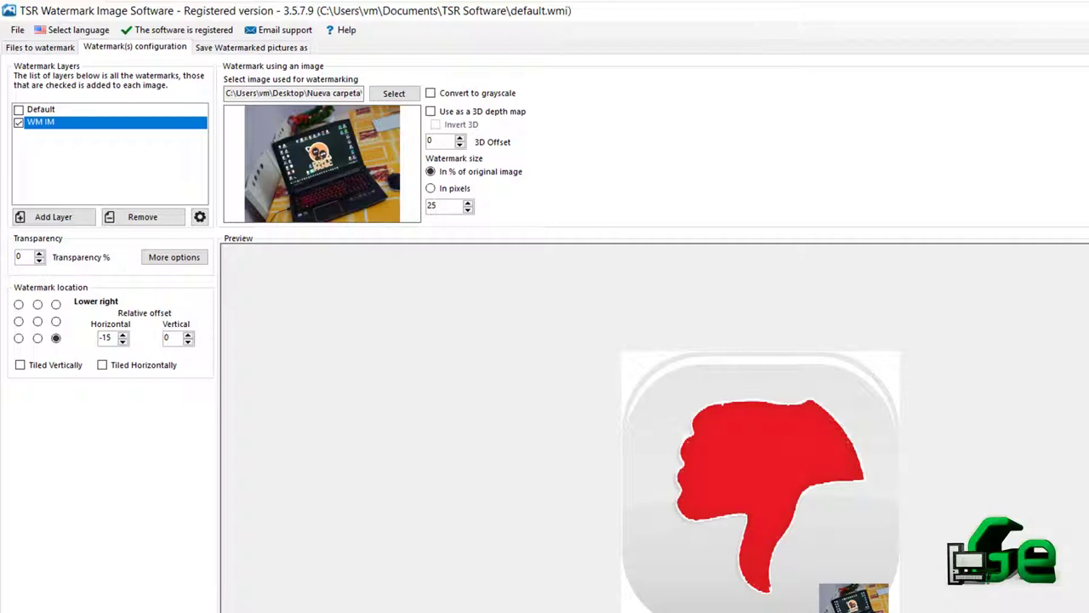
# Try a vertical relative offset of 10 for the image watermark and set it to -10
pyautogui.doubleClick(170, 337)
pyautogui.click(189, 335)
pyautogui.click(189, 342)
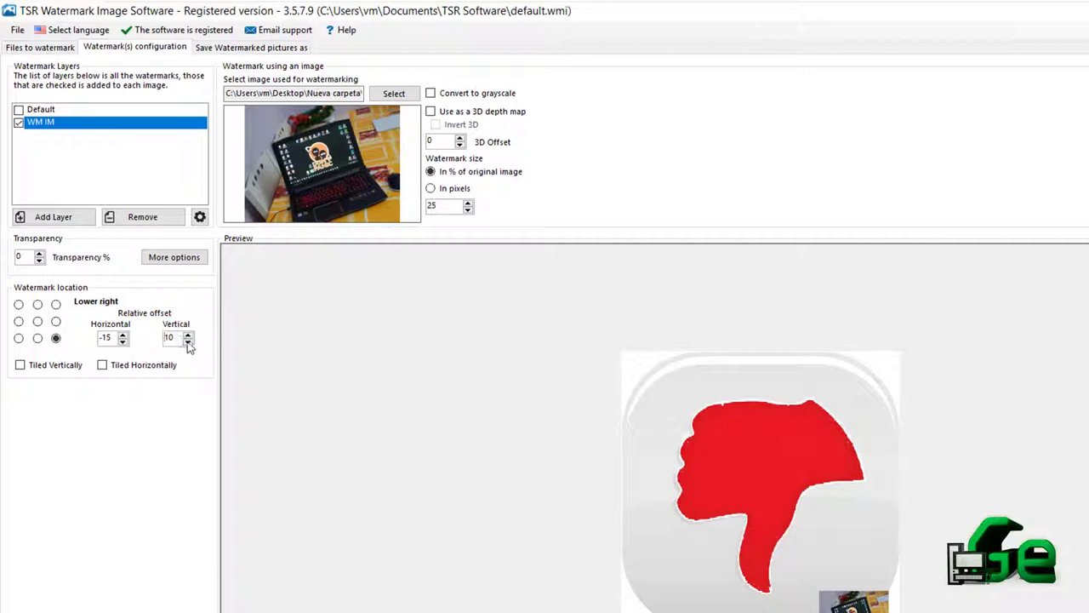
pyautogui.write('-')
pyautogui.click(188, 340)
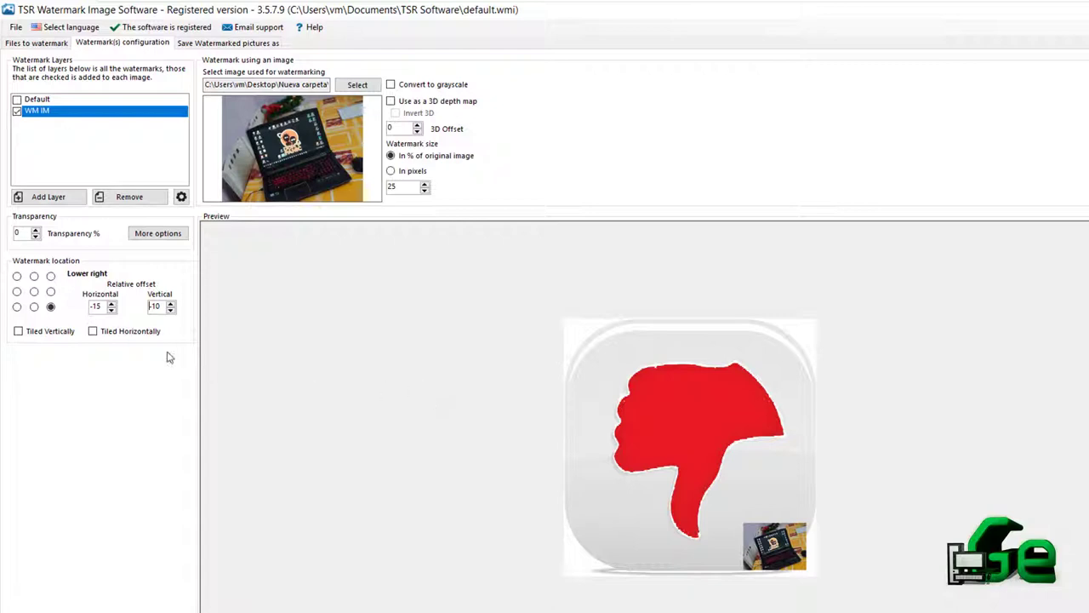
pyautogui.click(171, 310)
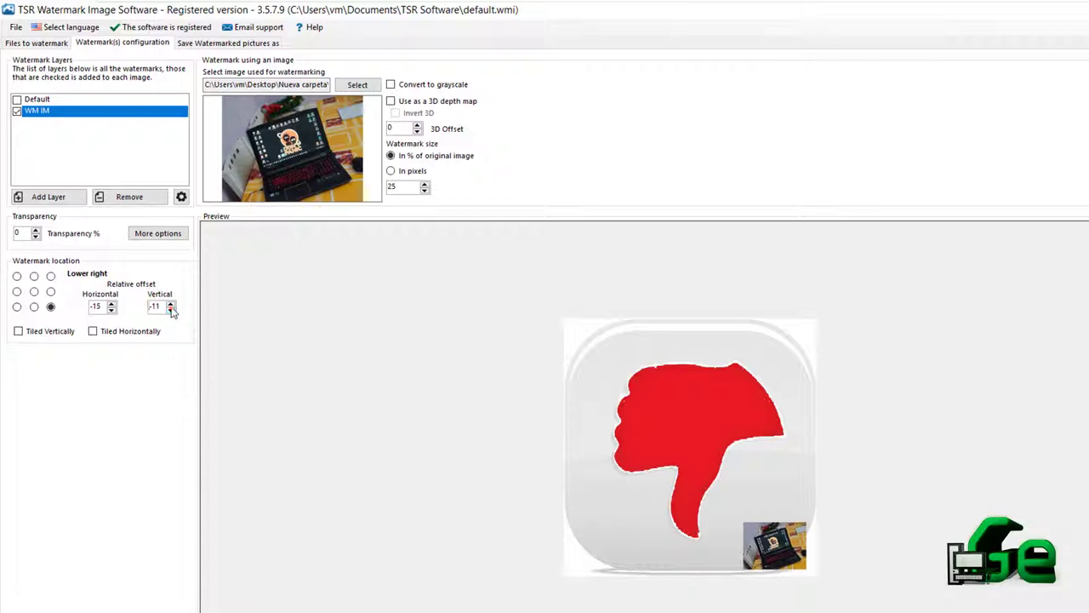
pyautogui.click(171, 306)
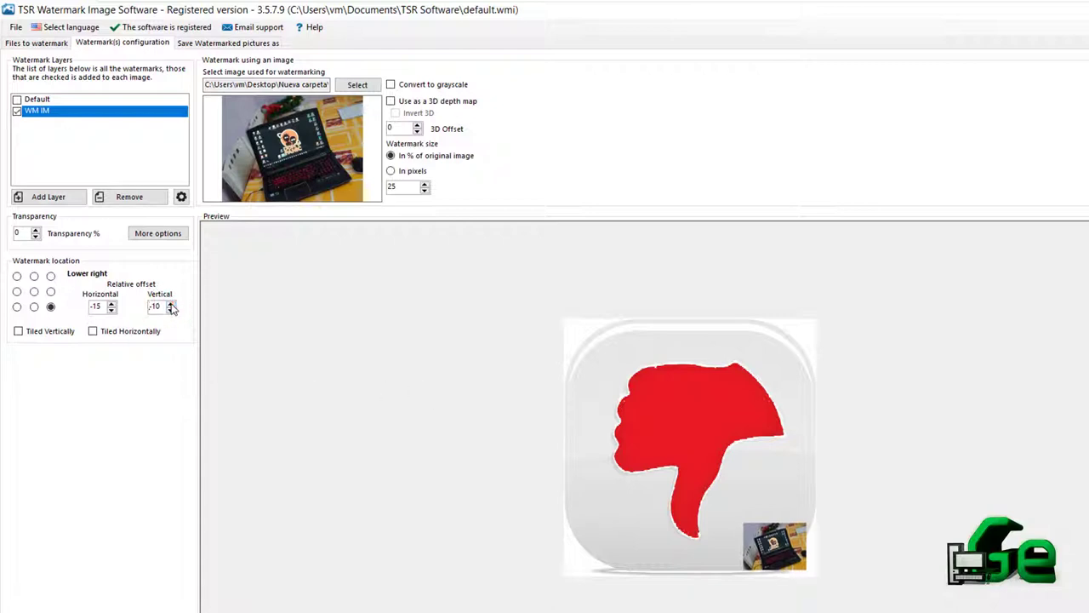
# Set the image watermark's horizontal relative offset to -10
pyautogui.click(111, 311)
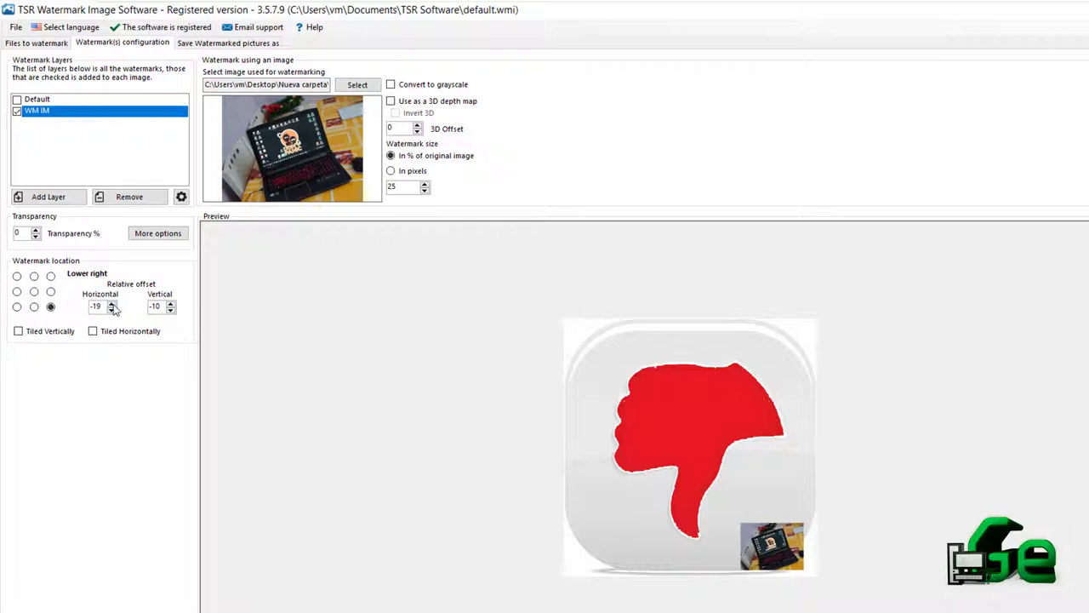
pyautogui.click(112, 304)
pyautogui.click(112, 304)
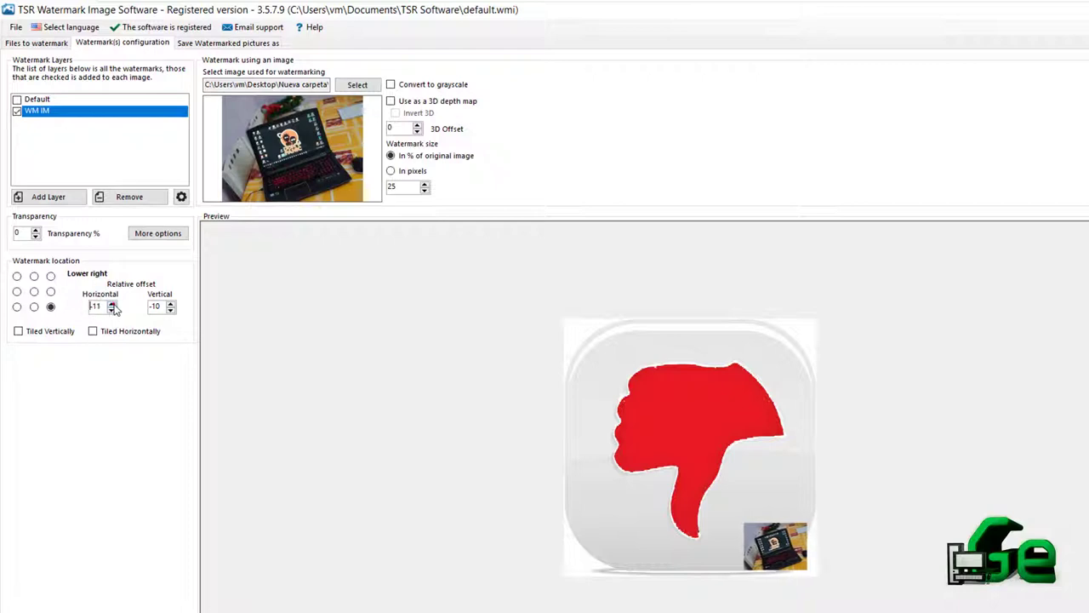
pyautogui.click(112, 303)
pyautogui.click(111, 304)
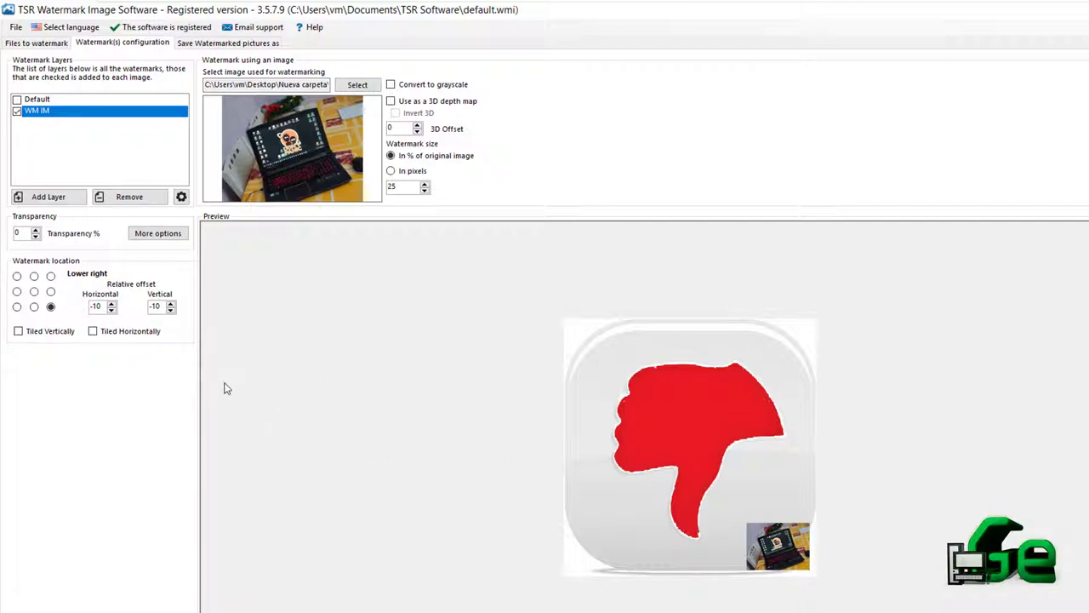
# Try both tiling options on the WM IM layer and keep only Tiled Vertically enabled
pyautogui.click(36, 339)
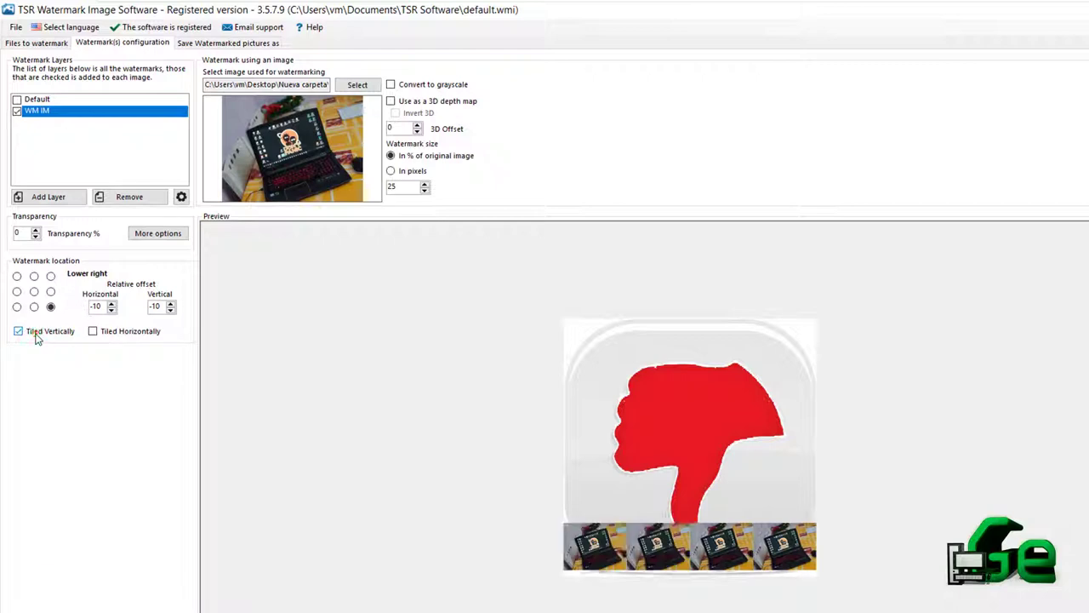
pyautogui.click(35, 338)
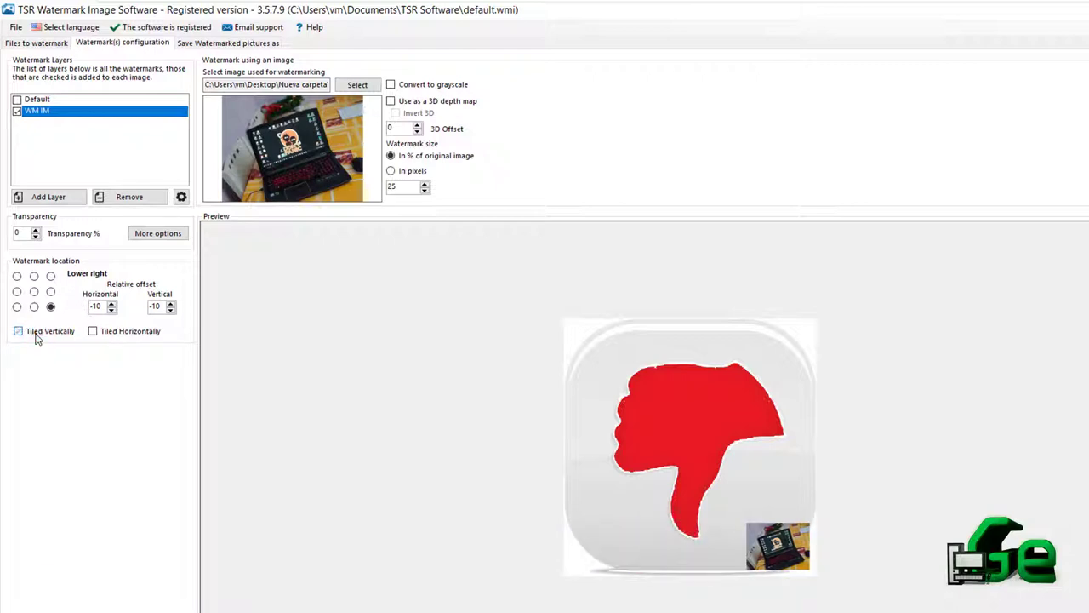
pyautogui.click(36, 338)
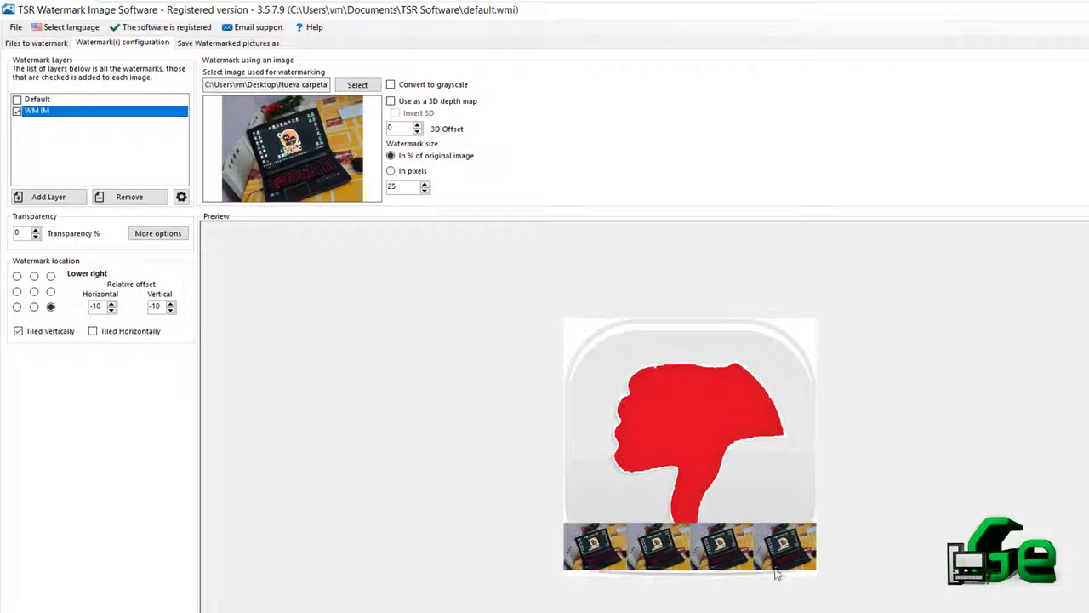
pyautogui.click(113, 338)
pyautogui.click(100, 331)
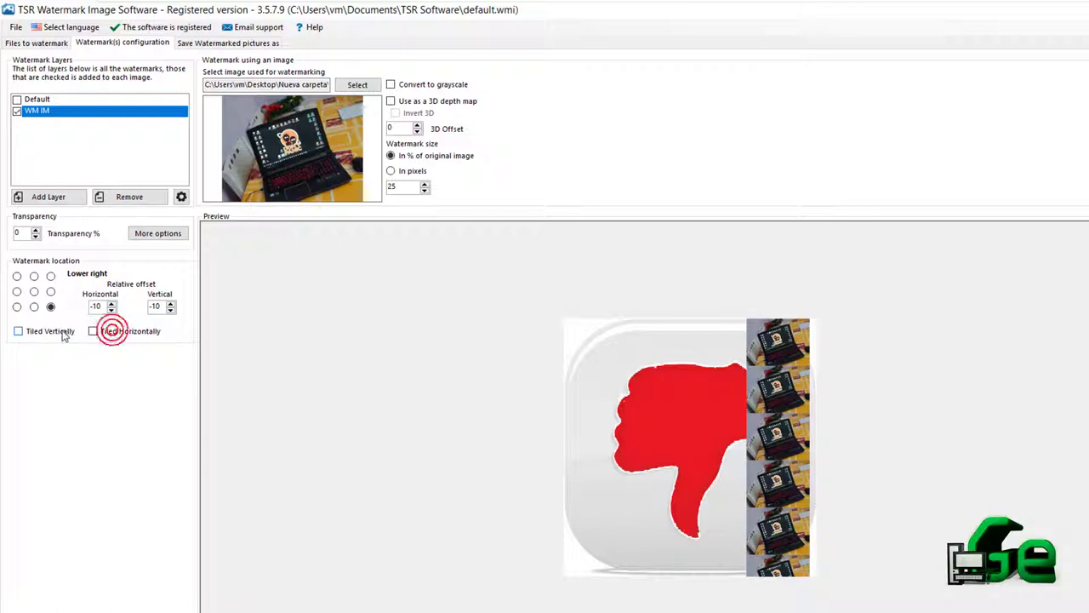
pyautogui.click(63, 334)
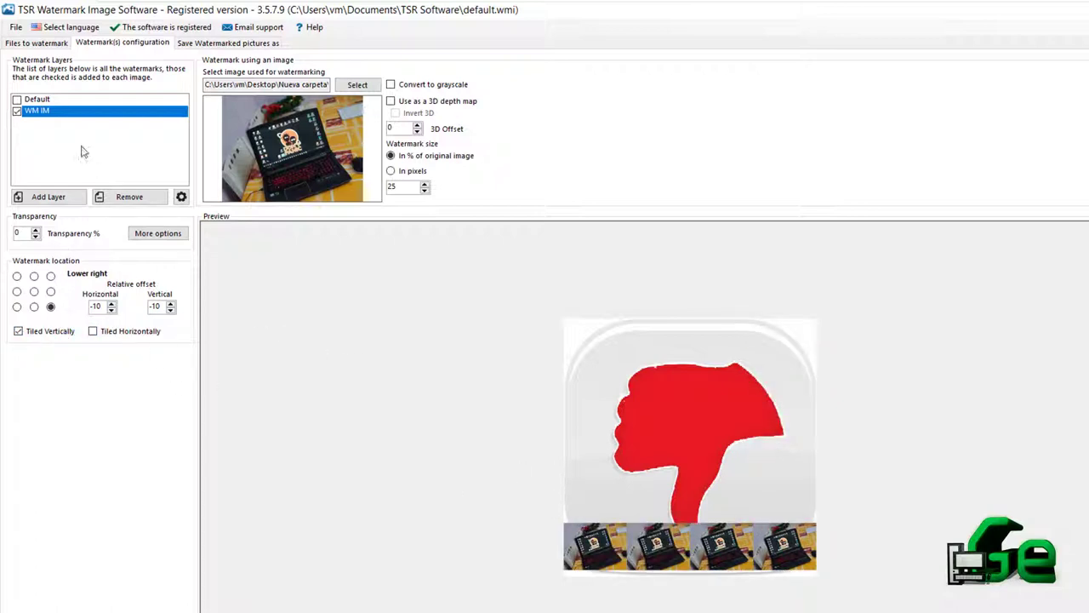
# Add a second Image Watermark layer named WM IM2
pyautogui.click(48, 198)
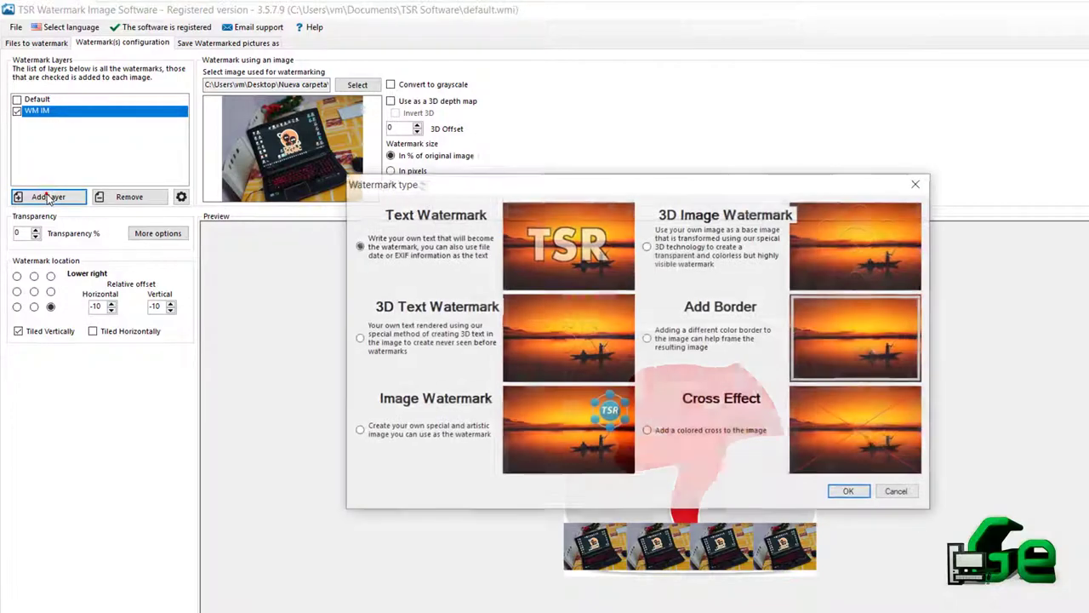
pyautogui.click(445, 431)
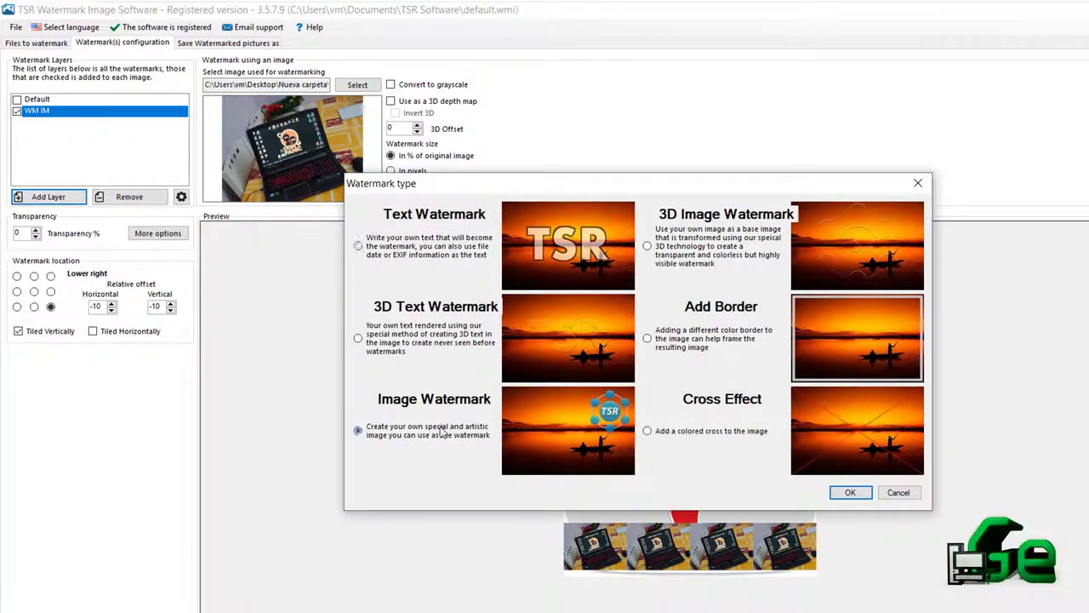
pyautogui.click(847, 493)
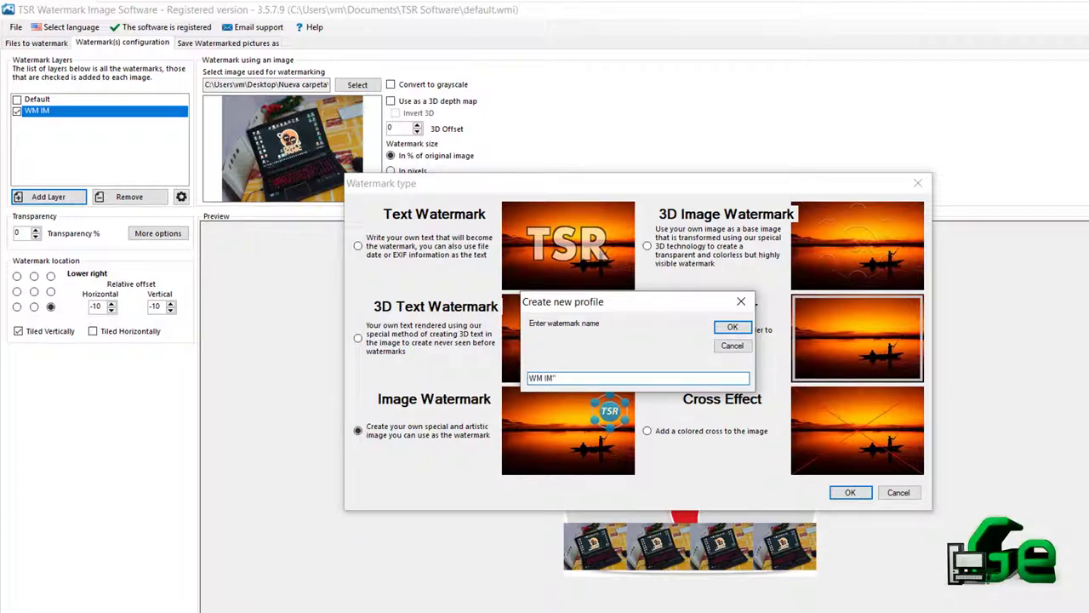
pyautogui.write('WM IM2')
pyautogui.click(733, 327)
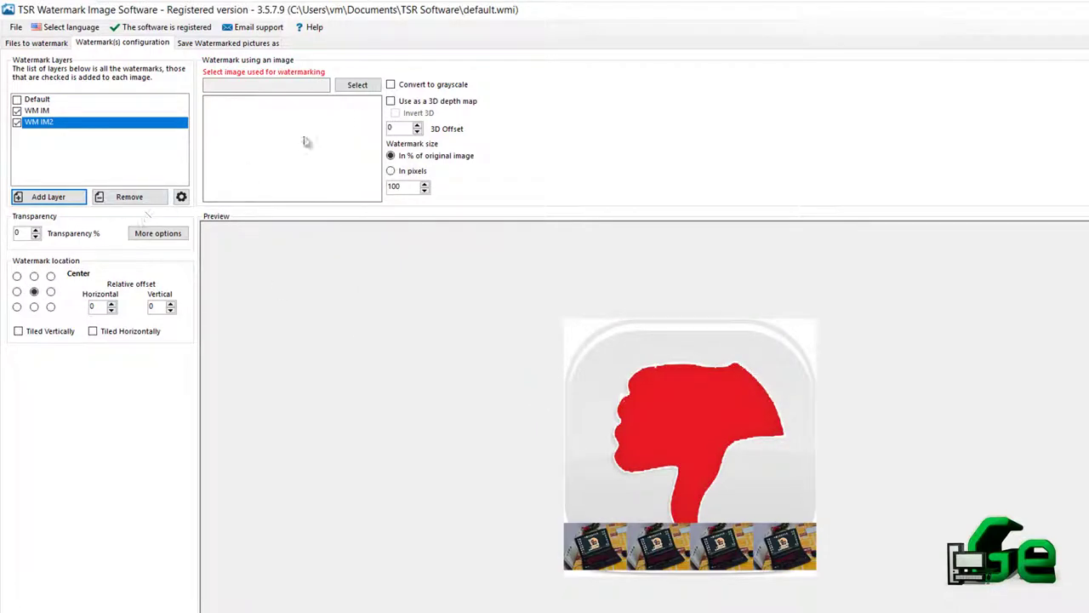
# Load the laptop photo as the WM IM2 watermark image and set its location to Upper right
pyautogui.click(357, 86)
pyautogui.doubleClick(577, 157)
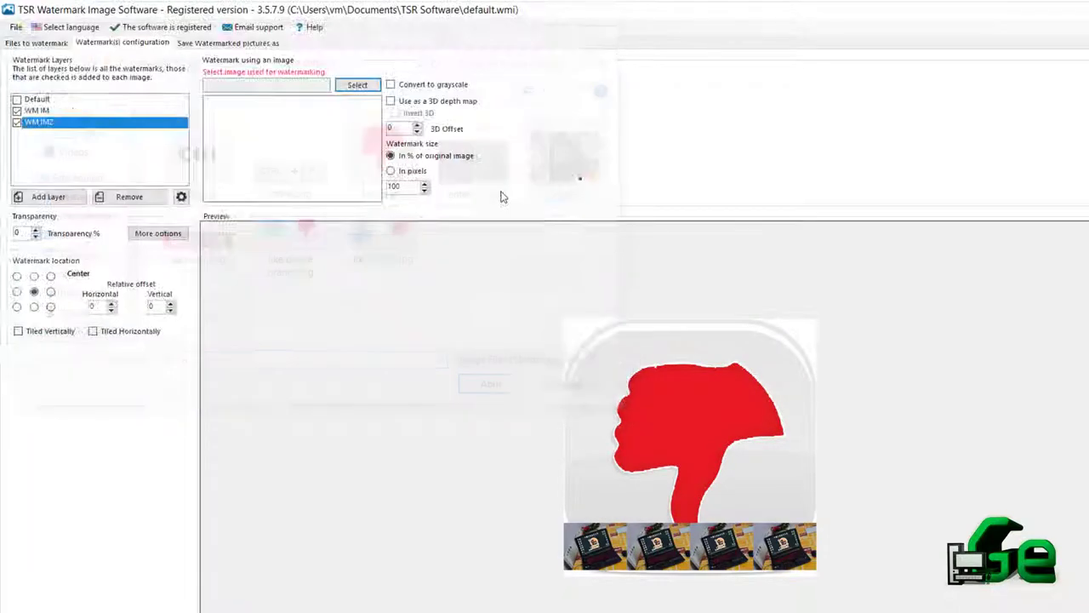
pyautogui.click(51, 276)
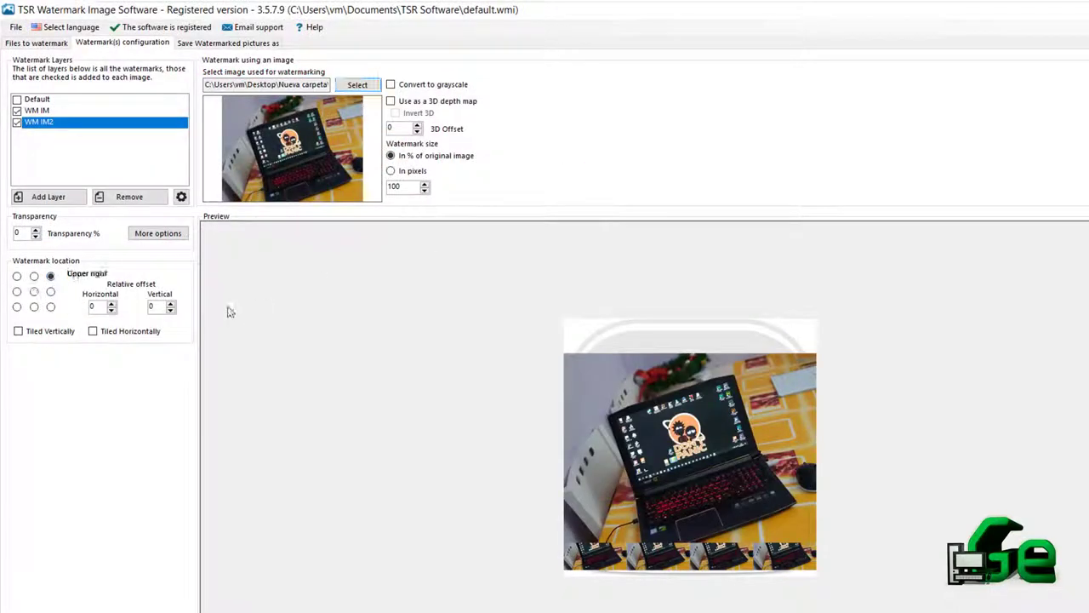
# Try a WM IM2 size of 20%, check the WM IM layer's size, and set WM IM2 to 25% of the original image
pyautogui.doubleClick(396, 185)
pyautogui.write('20')
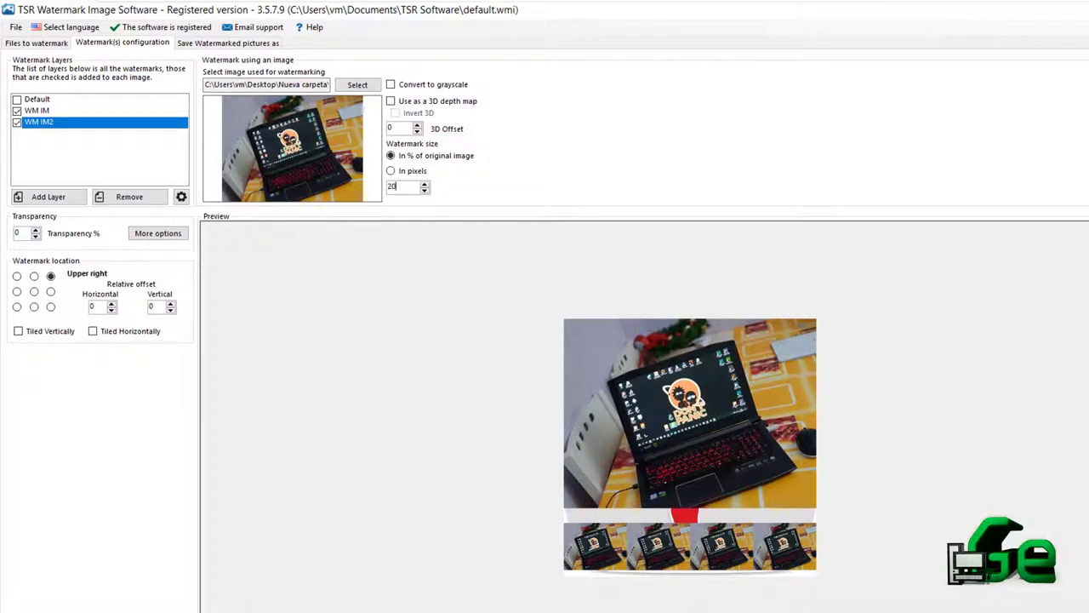
pyautogui.click(44, 111)
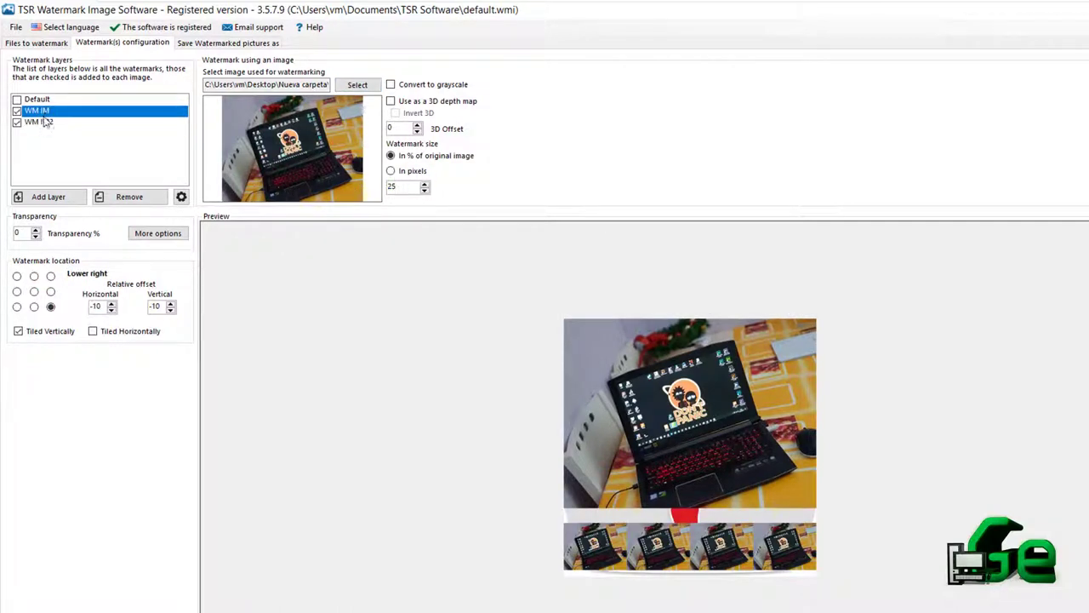
pyautogui.click(42, 122)
pyautogui.write('2')
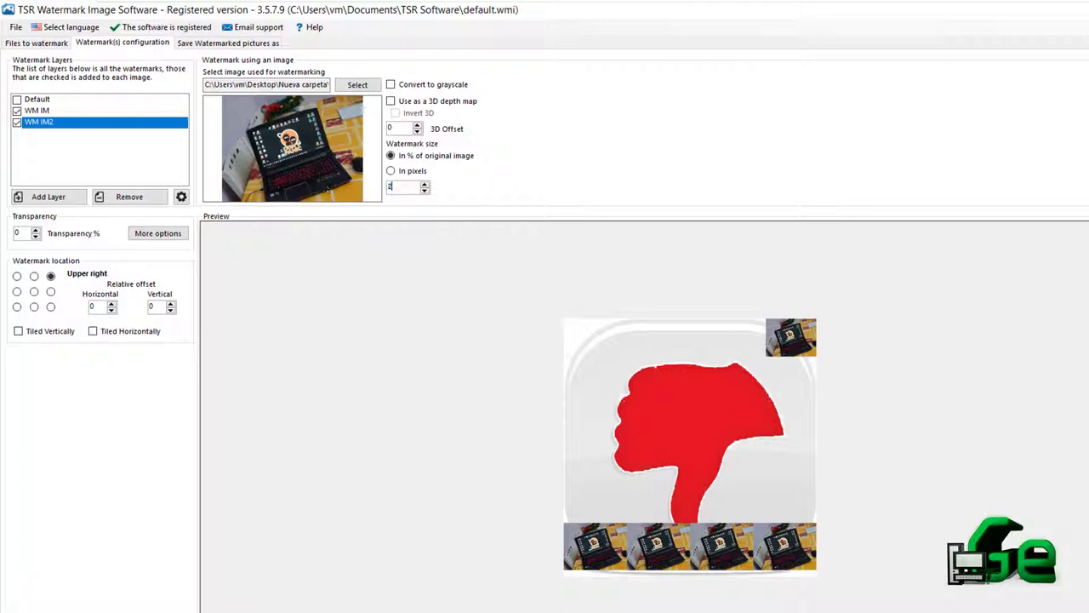
pyautogui.click(424, 183)
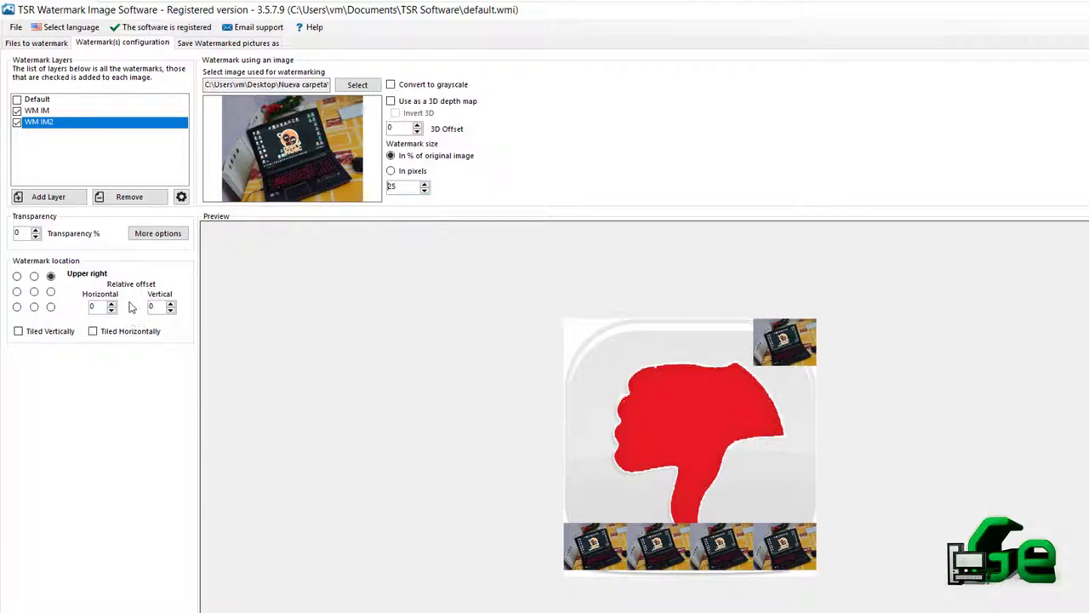
# Check the WM IM layer's offsets and set the WM IM2 layer's horizontal and vertical relative offsets to 10
pyautogui.click(69, 111)
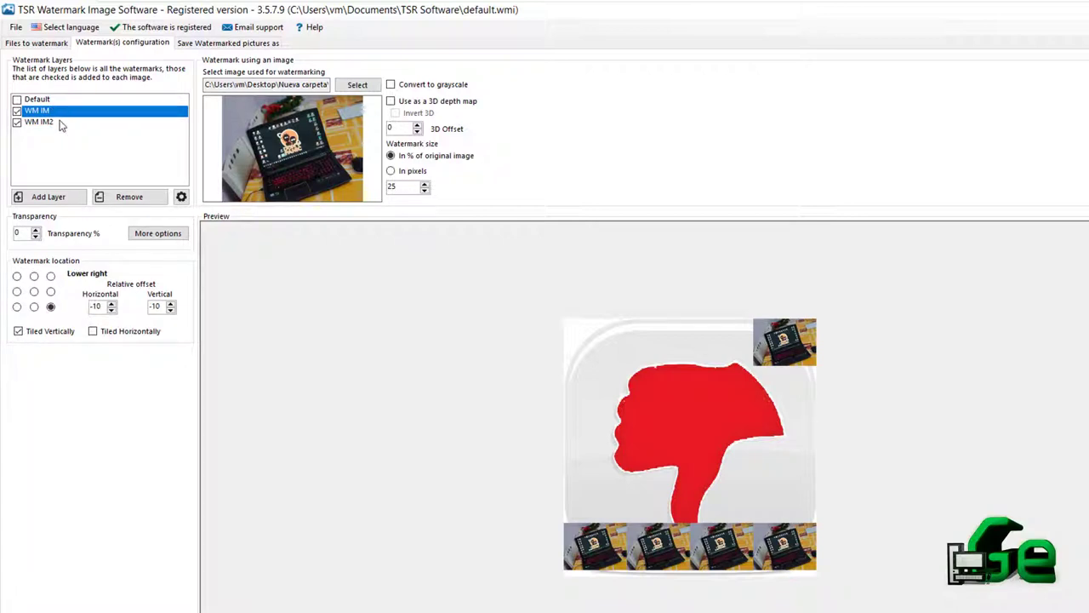
pyautogui.click(62, 123)
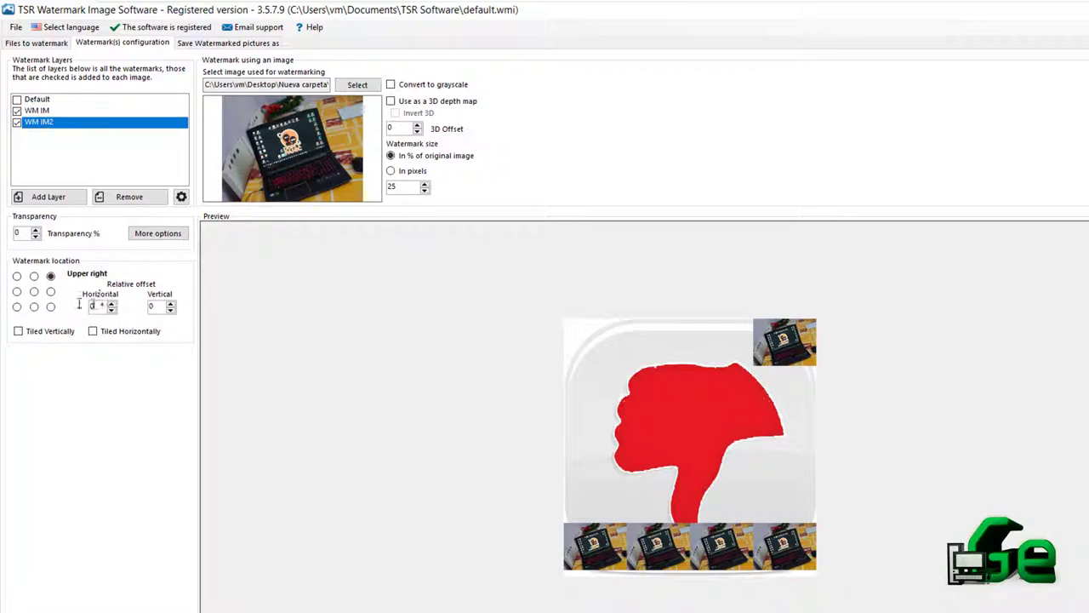
pyautogui.click(112, 304)
pyautogui.click(171, 303)
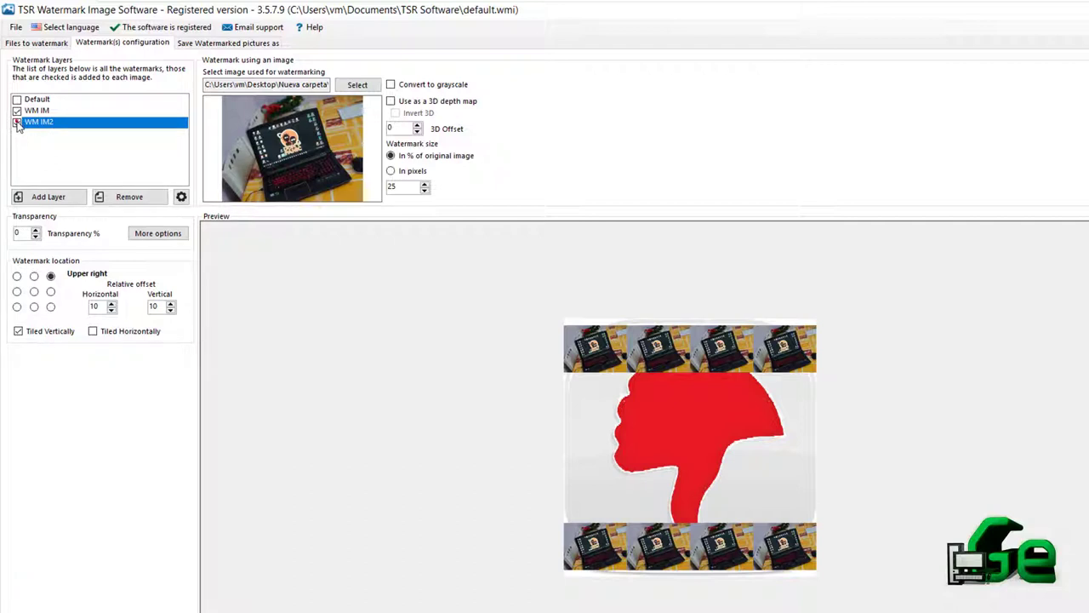
# Turn off Tiled Vertically on both the WM IM2 and WM IM layers, leaving WM IM2 disabled
pyautogui.click(18, 330)
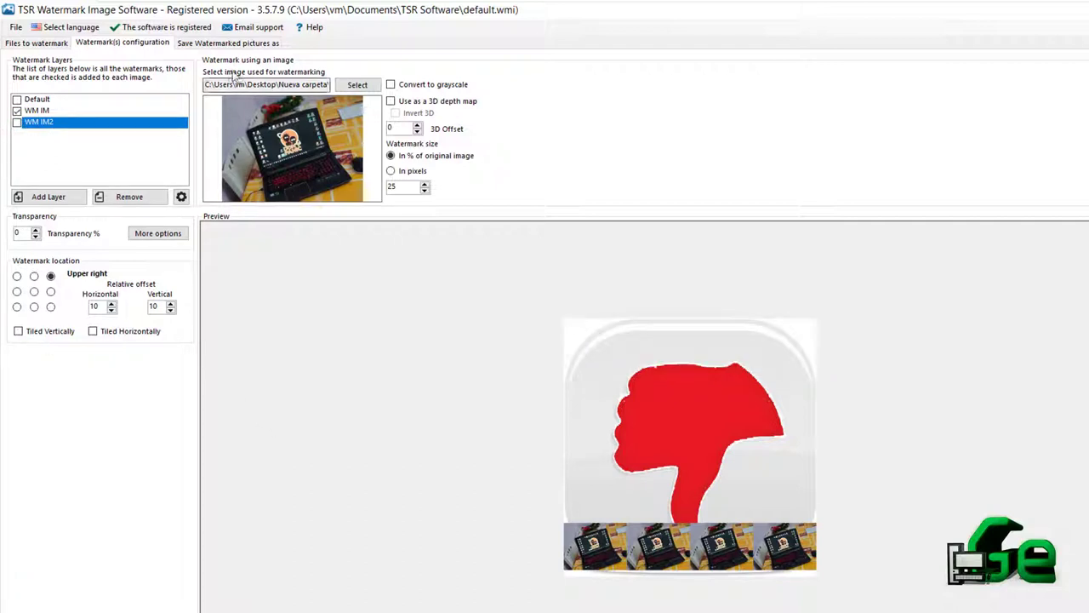
pyautogui.click(235, 43)
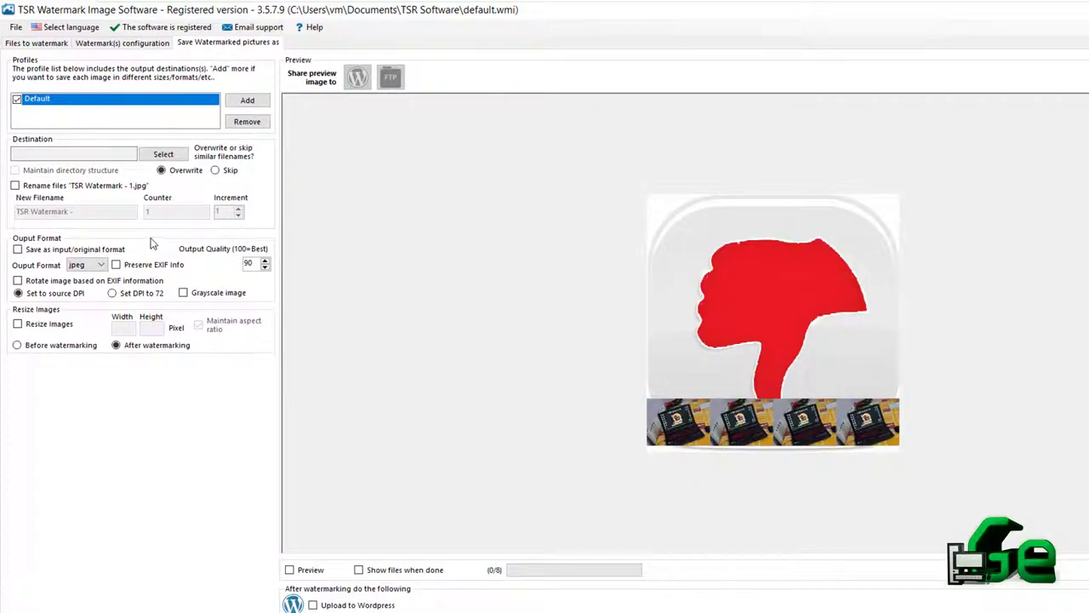
pyautogui.click(126, 47)
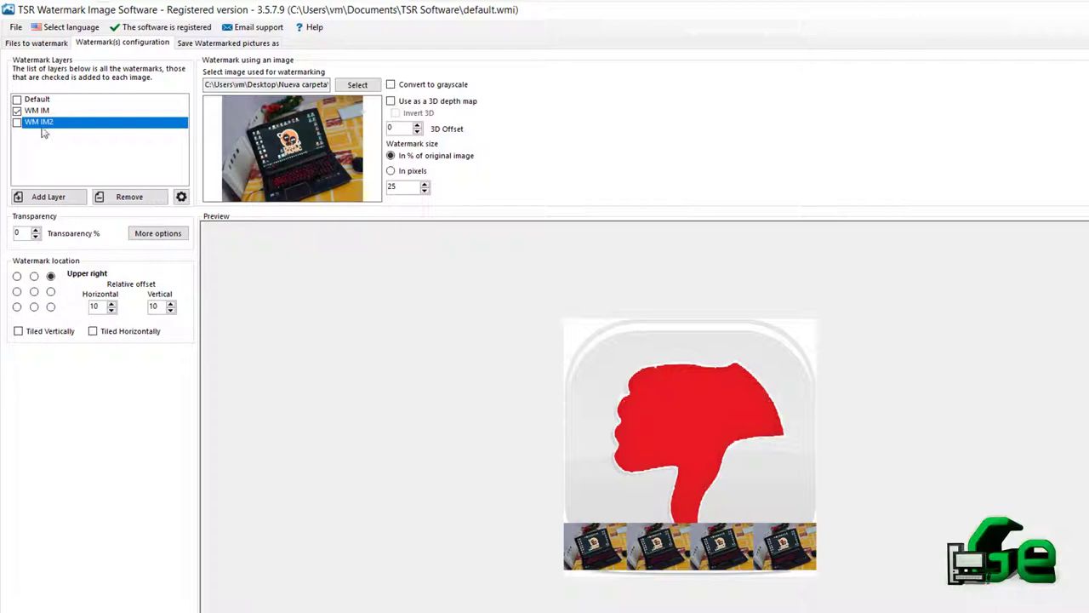
pyautogui.click(40, 113)
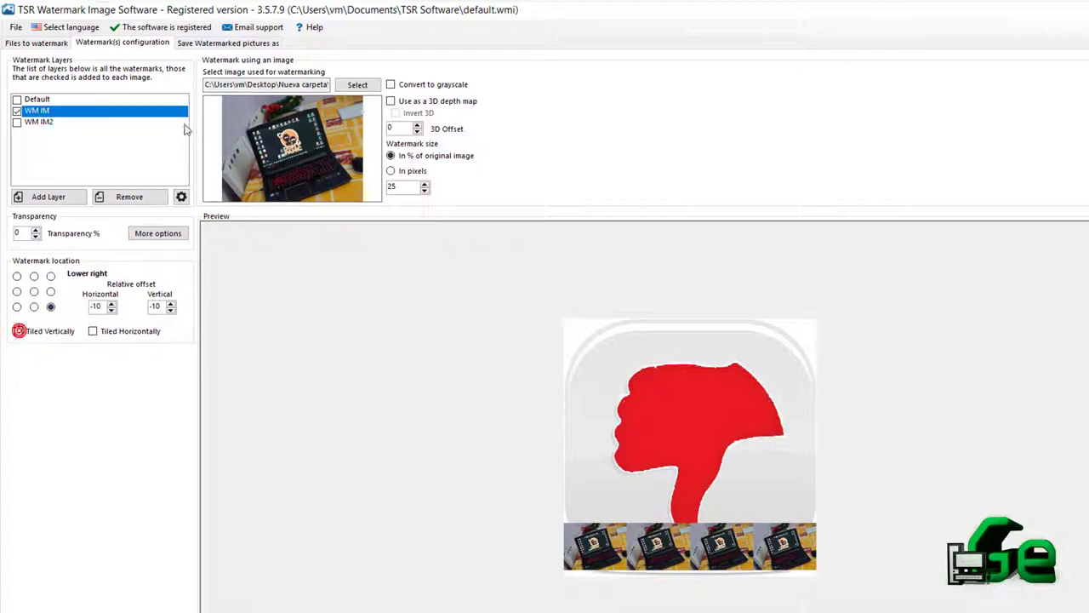
# Create a folder named wm inside the desktop's Nueva carpeta and set it as the destination for the watermarked pictures
pyautogui.click(230, 43)
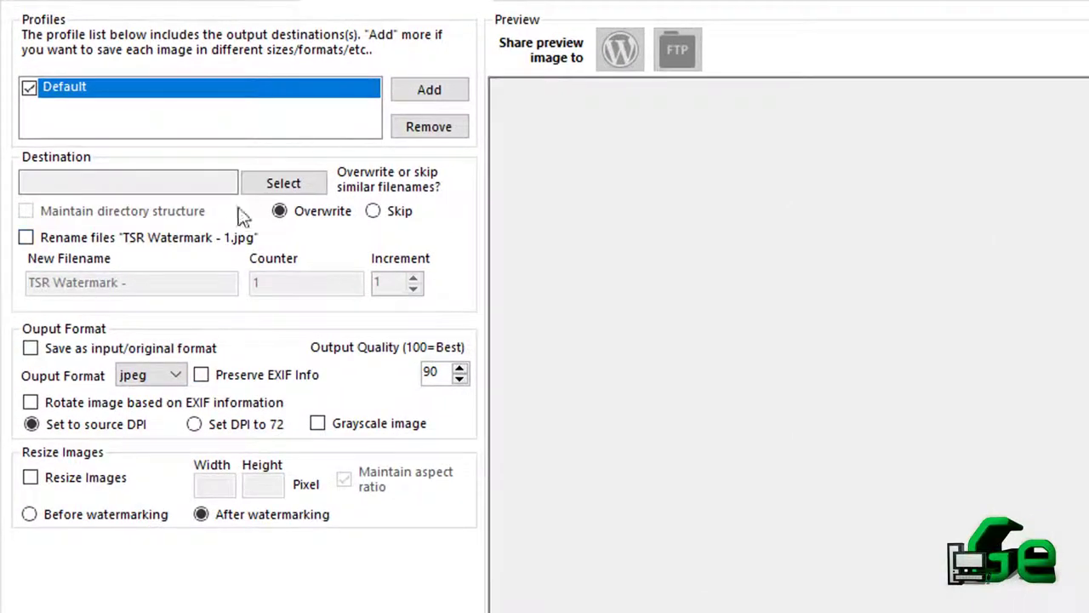
pyautogui.click(252, 185)
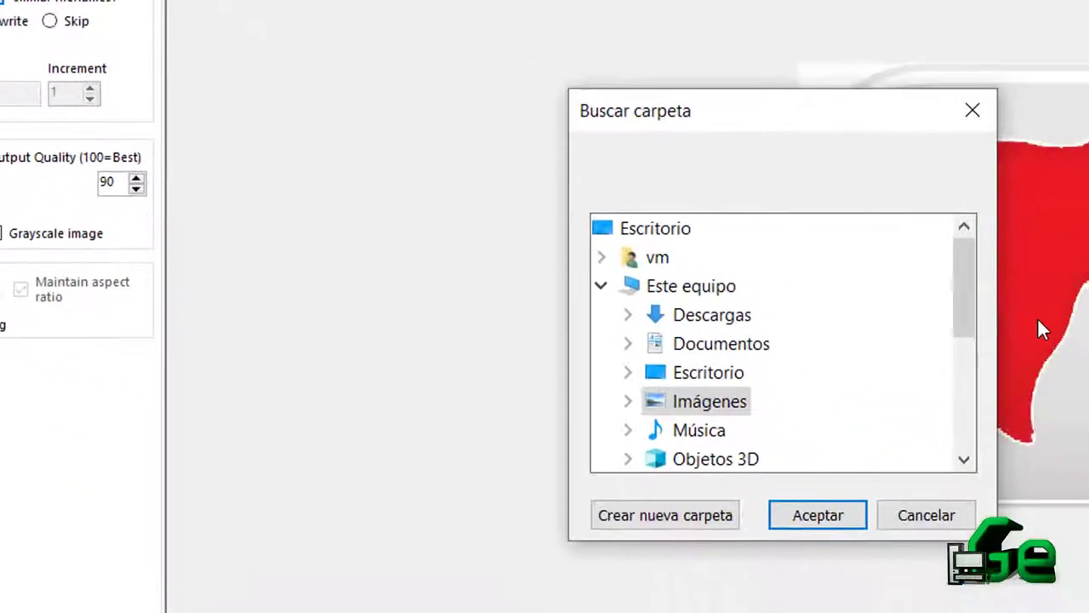
pyautogui.moveTo(974, 307); pyautogui.dragTo(972, 407)
pyautogui.click(720, 435)
pyautogui.click(703, 510)
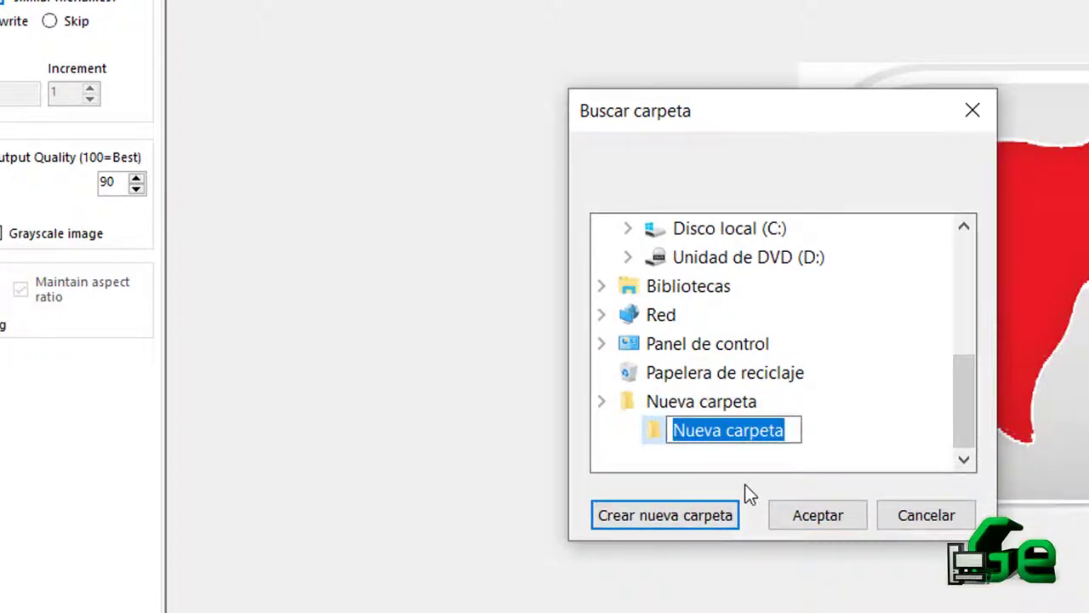
pyautogui.write('wm')
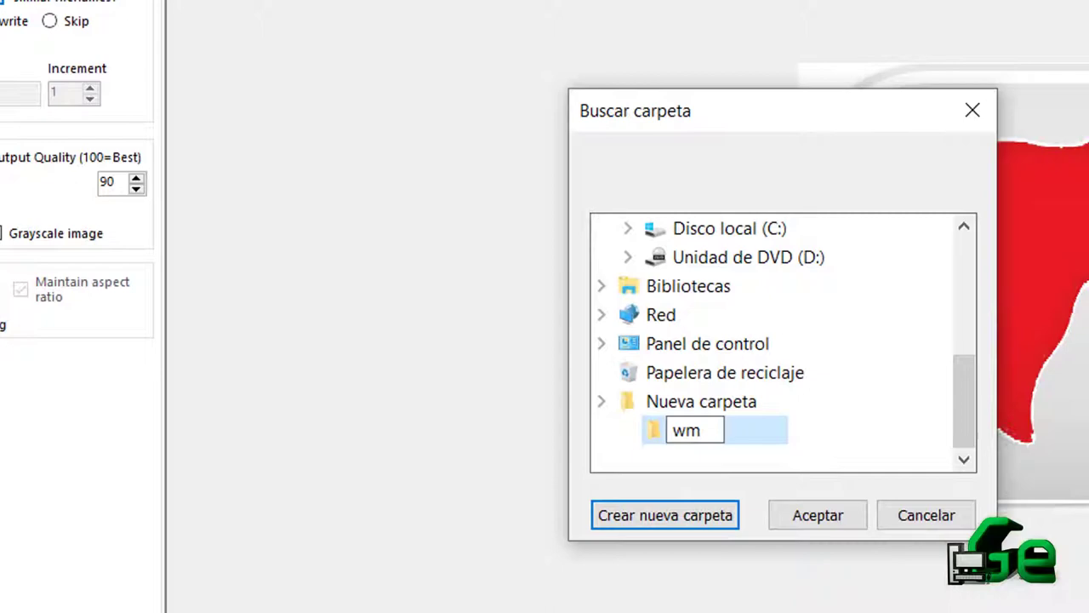
pyautogui.click(785, 432)
pyautogui.click(815, 519)
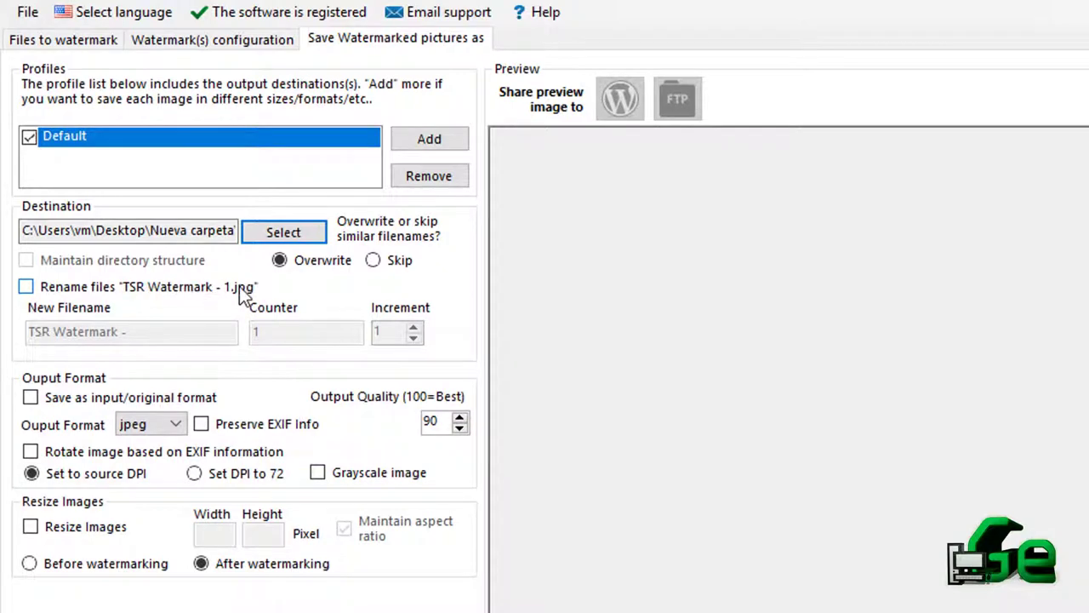
# Try the Rename files option, inspect its new filename and counter fields, and switch it back off
pyautogui.click(119, 287)
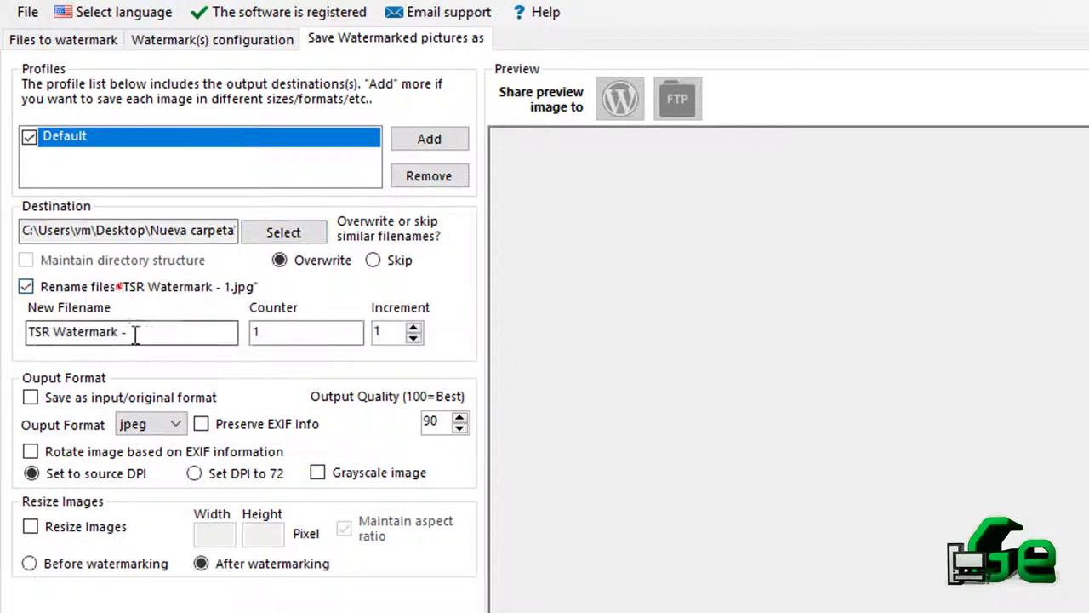
pyautogui.moveTo(144, 331); pyautogui.dragTo(4, 323)
pyautogui.click(214, 332)
pyautogui.click(255, 332)
pyautogui.doubleClick(264, 333)
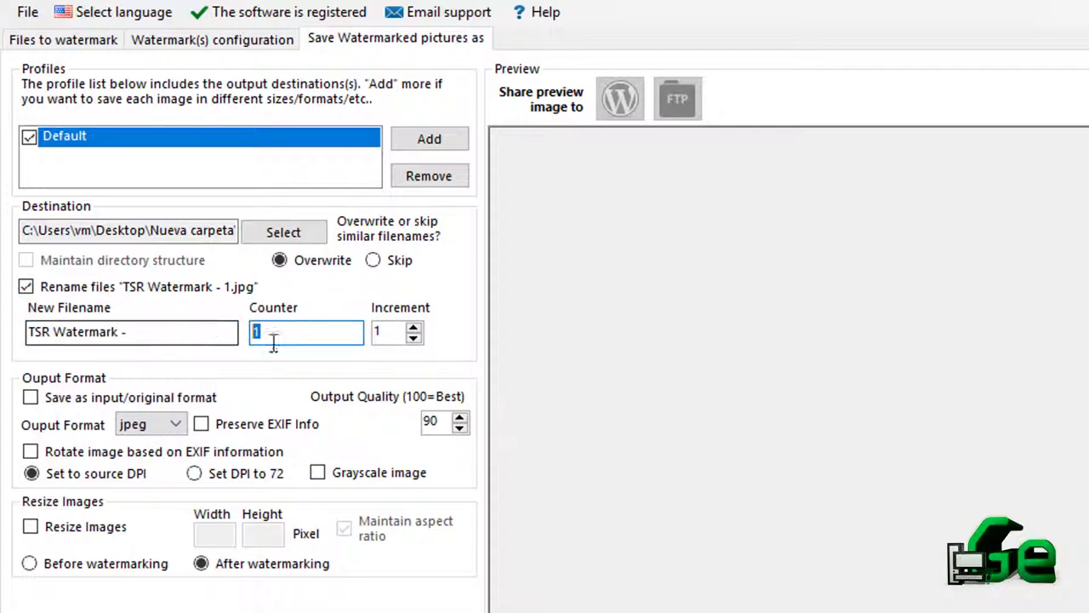
pyautogui.click(109, 286)
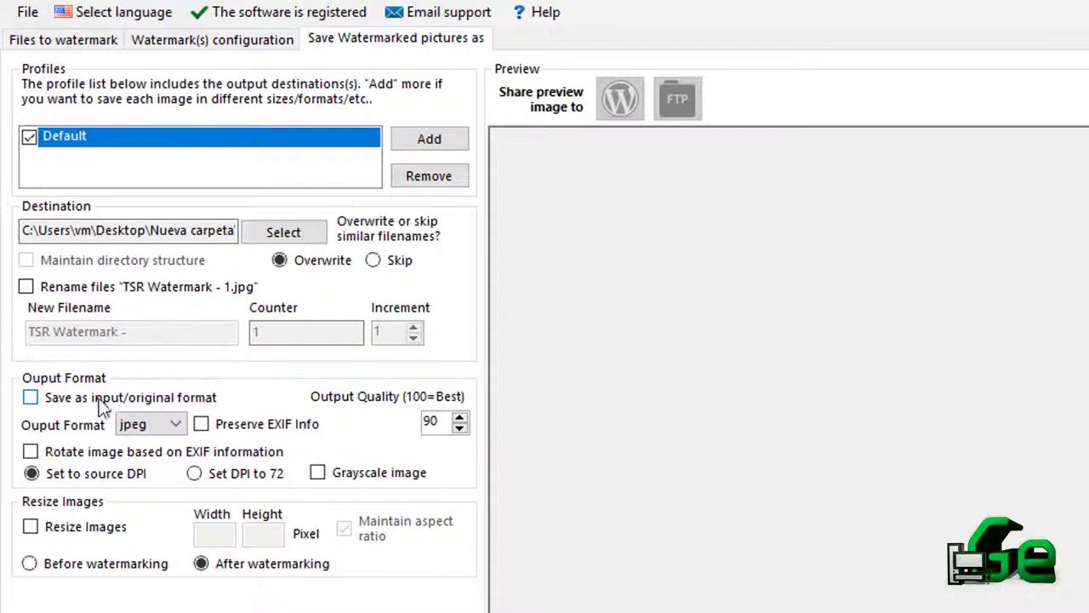
# Inspect the output formats, choose png, and enable Save as input/original format
pyautogui.click(153, 425)
pyautogui.click(154, 427)
pyautogui.click(169, 396)
pyautogui.click(174, 400)
pyautogui.click(177, 423)
pyautogui.click(177, 423)
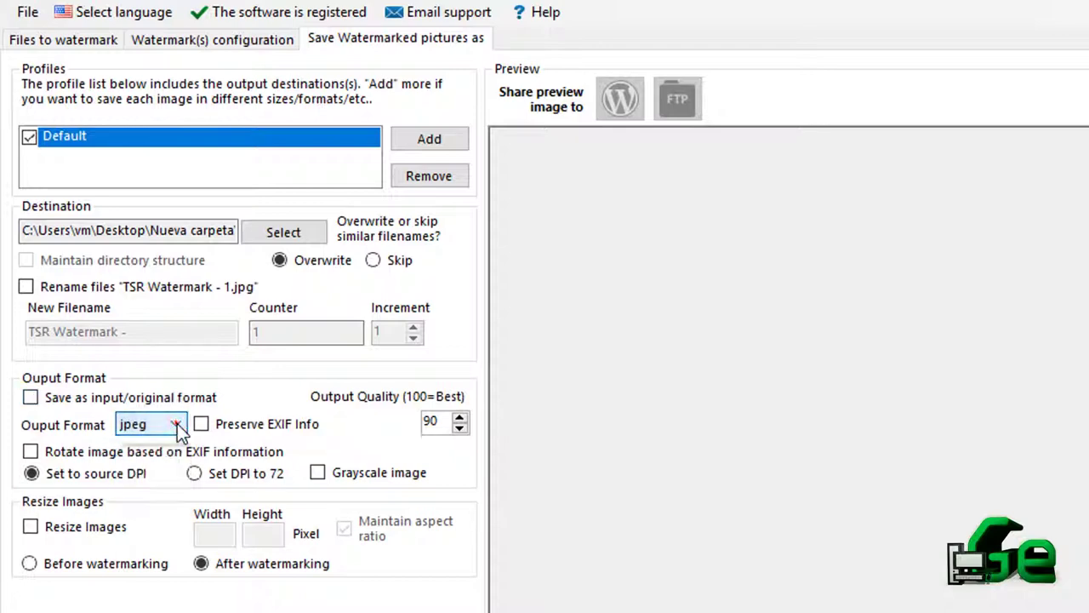
pyautogui.click(177, 423)
pyautogui.click(160, 460)
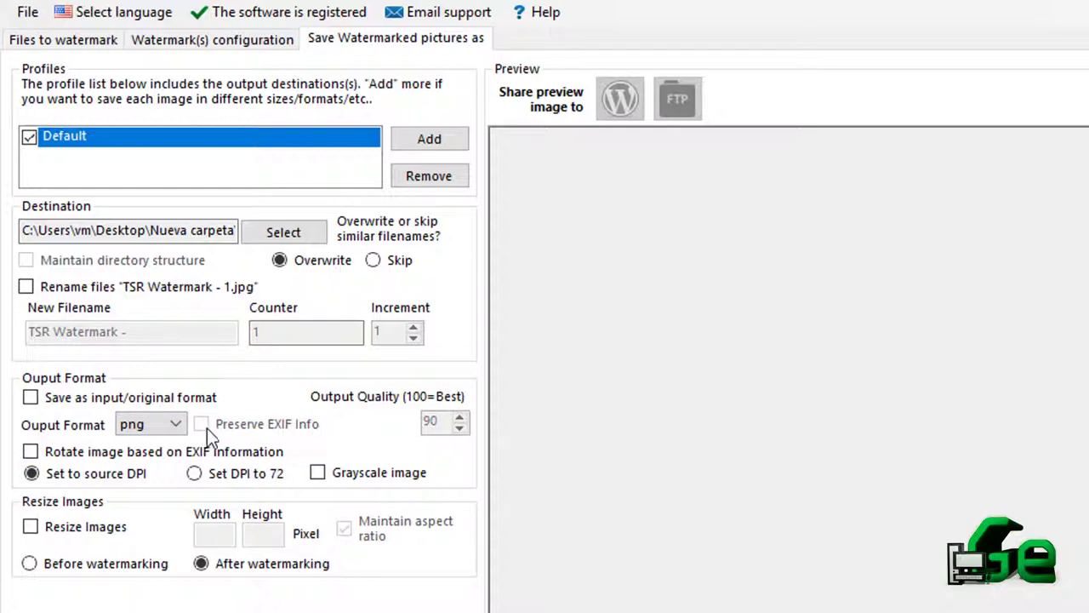
pyautogui.click(122, 396)
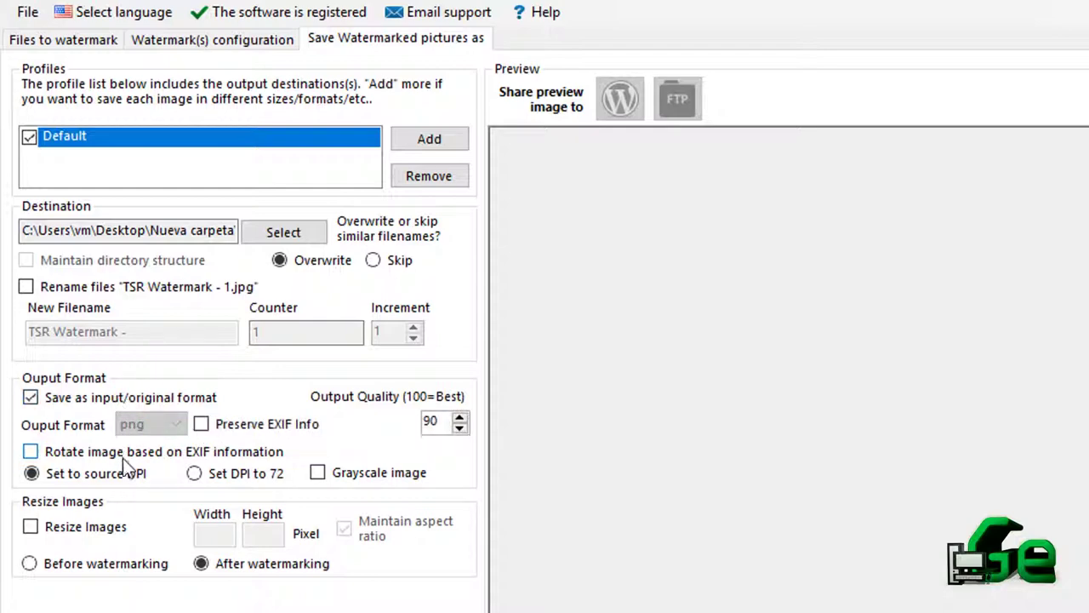
# Try the Resize Images option without entering dimensions and switch it back off
pyautogui.click(85, 528)
pyautogui.click(221, 534)
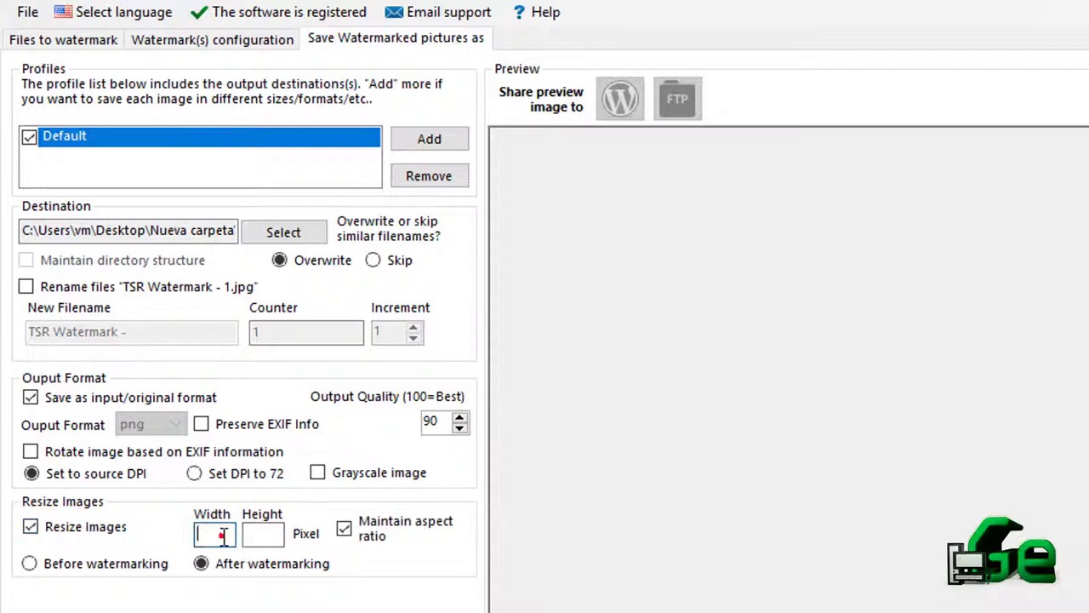
pyautogui.click(48, 531)
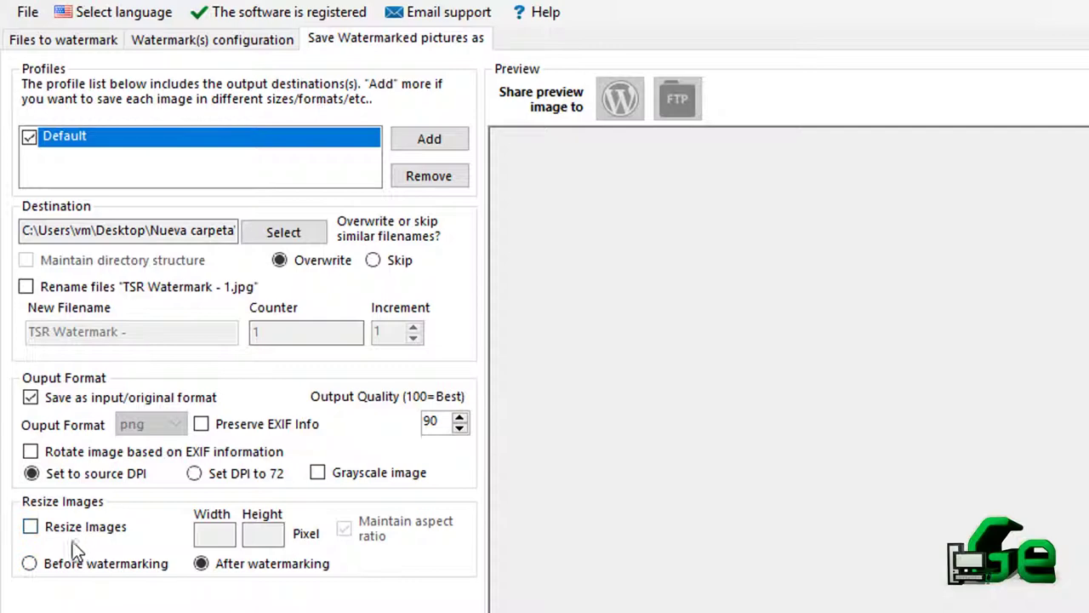
# Try the Before watermarking resize timing and return to After watermarking
pyautogui.click(138, 564)
pyautogui.click(202, 563)
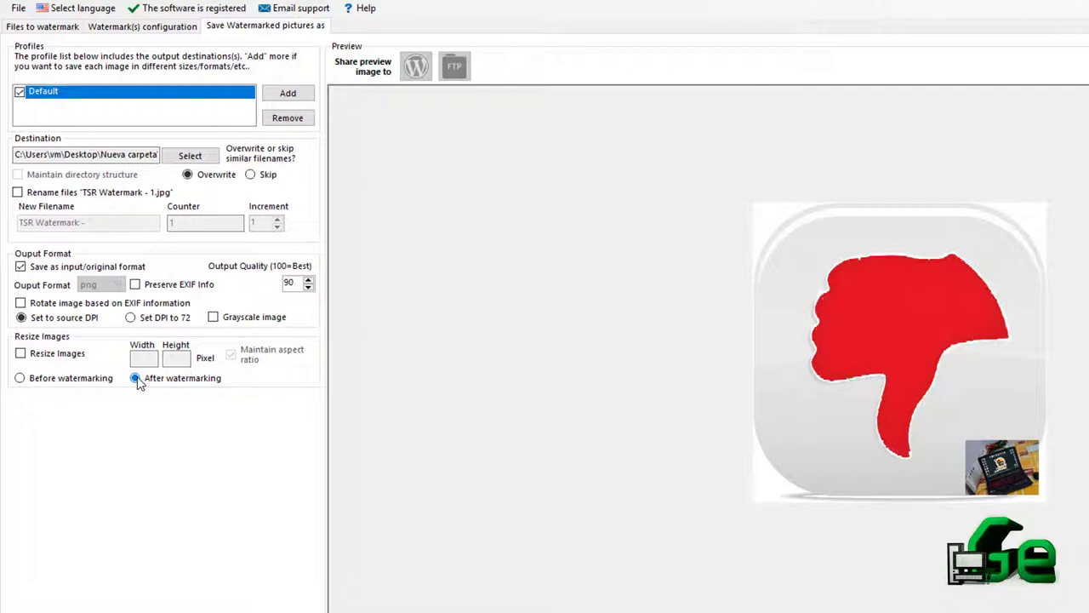
pyautogui.click(167, 380)
pyautogui.click(68, 381)
pyautogui.click(174, 382)
pyautogui.click(68, 27)
pyautogui.click(128, 27)
pyautogui.click(228, 26)
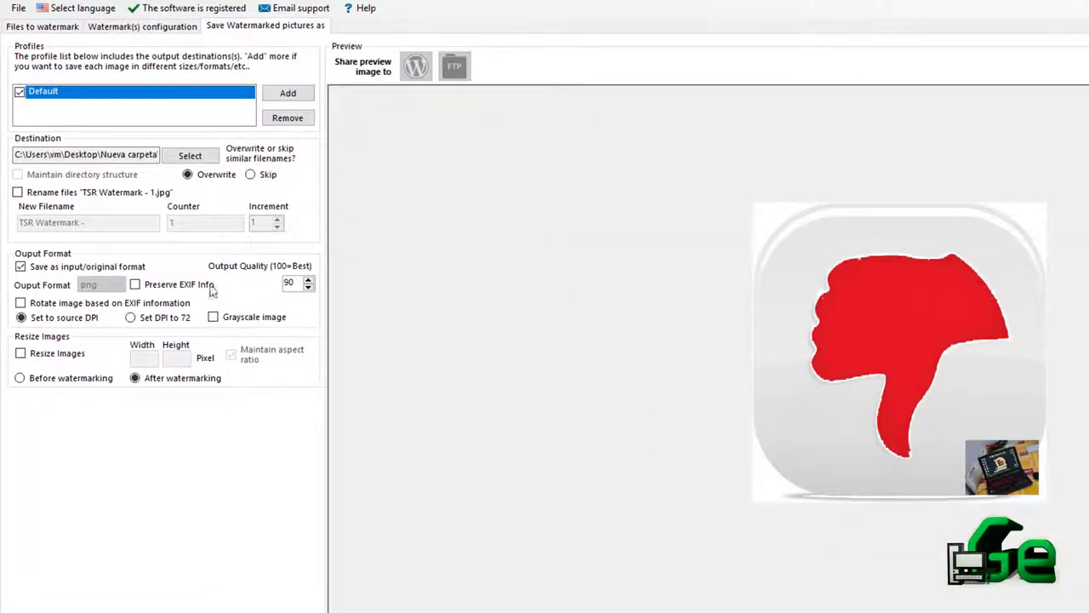
# Set the output quality to 100, keep Set to source DPI, and start watermarking all the added images
pyautogui.click(308, 281)
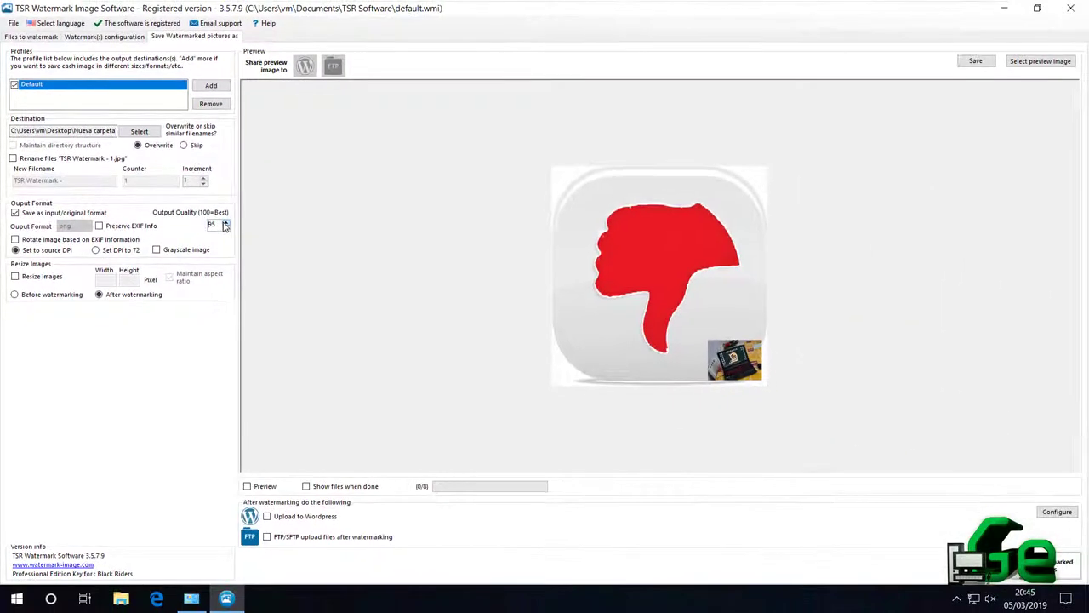
pyautogui.click(308, 281)
pyautogui.click(226, 224)
pyautogui.click(64, 254)
pyautogui.click(50, 256)
pyautogui.click(1064, 566)
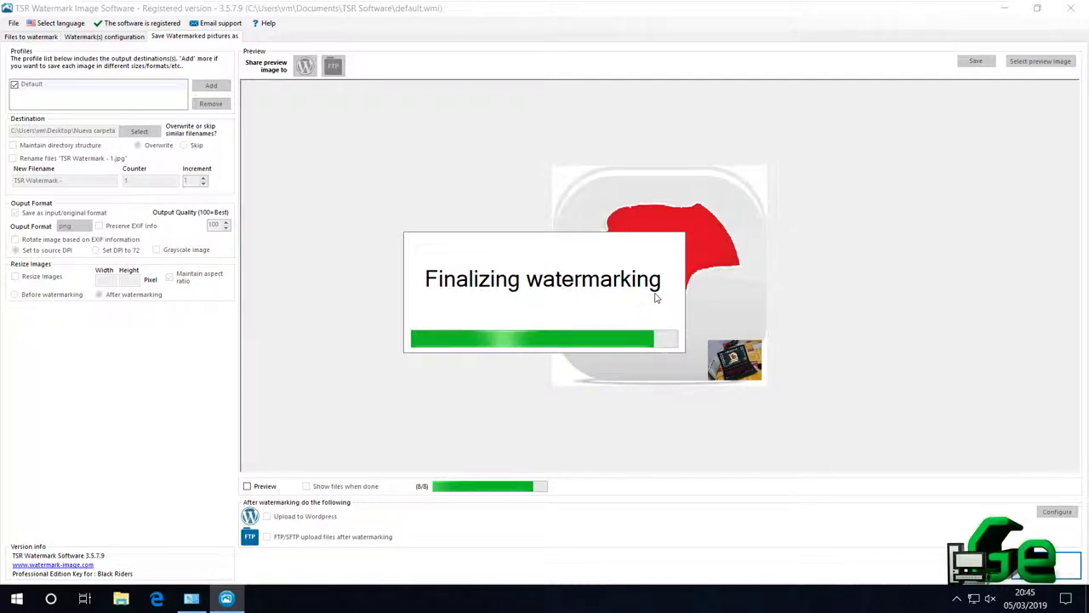
# Open the wm folder inside Nueva carpeta on the desktop and open its first image, the Ctrl key picture, in Fotos
pyautogui.click(1004, 14)
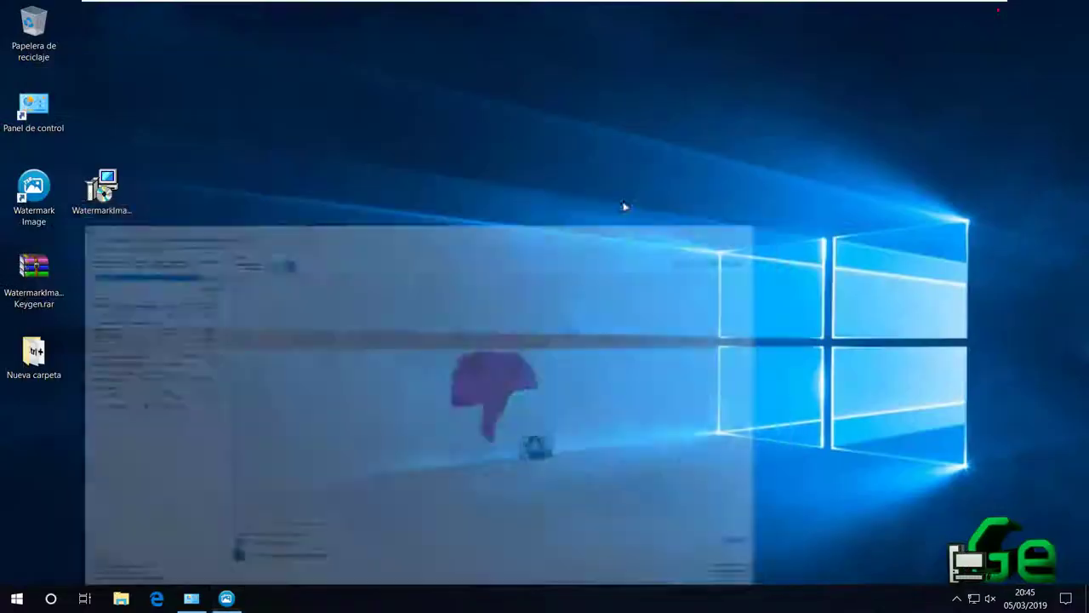
pyautogui.moveTo(118, 354); pyautogui.dragTo(375, 270)
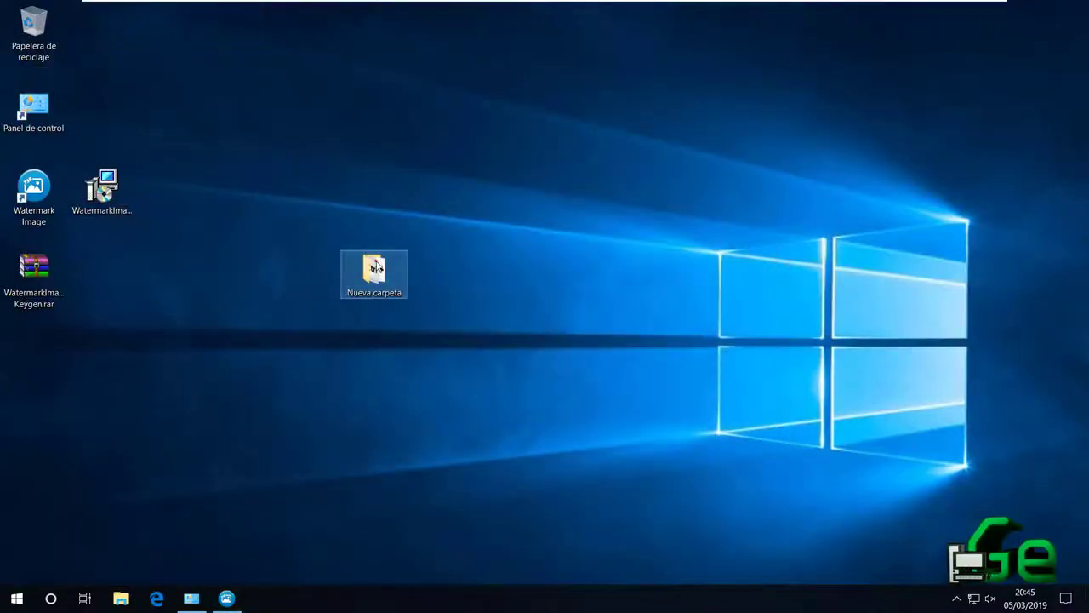
pyautogui.doubleClick(374, 271)
pyautogui.doubleClick(638, 153)
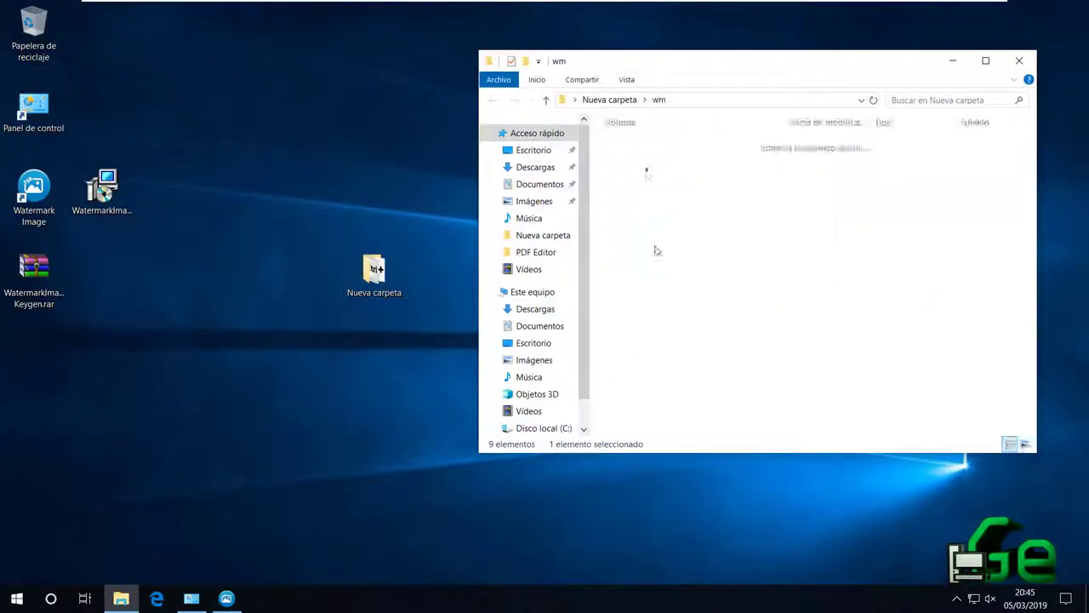
pyautogui.click(636, 147)
pyautogui.doubleClick(637, 146)
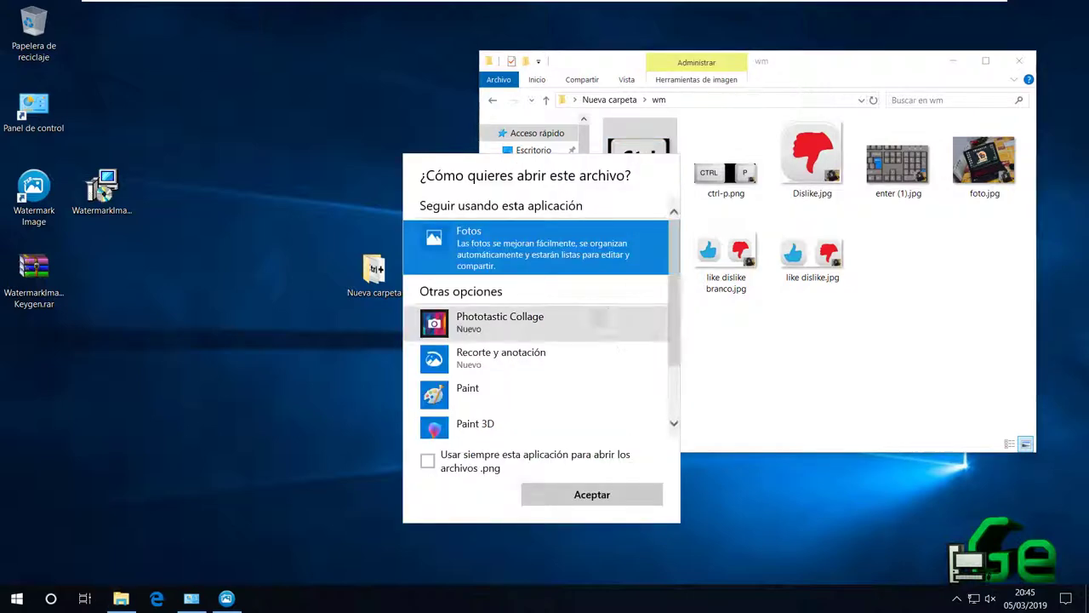
pyautogui.click(545, 494)
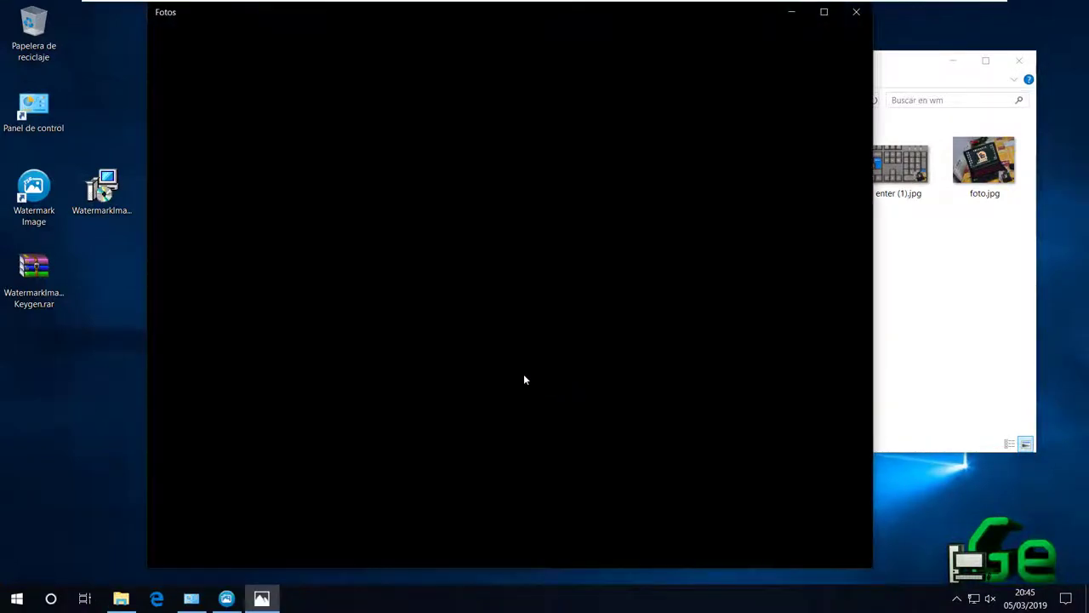
# Browse through the watermarked images in Fotos to examine the laptop watermark's placement on each one
pyautogui.moveTo(732, 20); pyautogui.dragTo(661, 24)
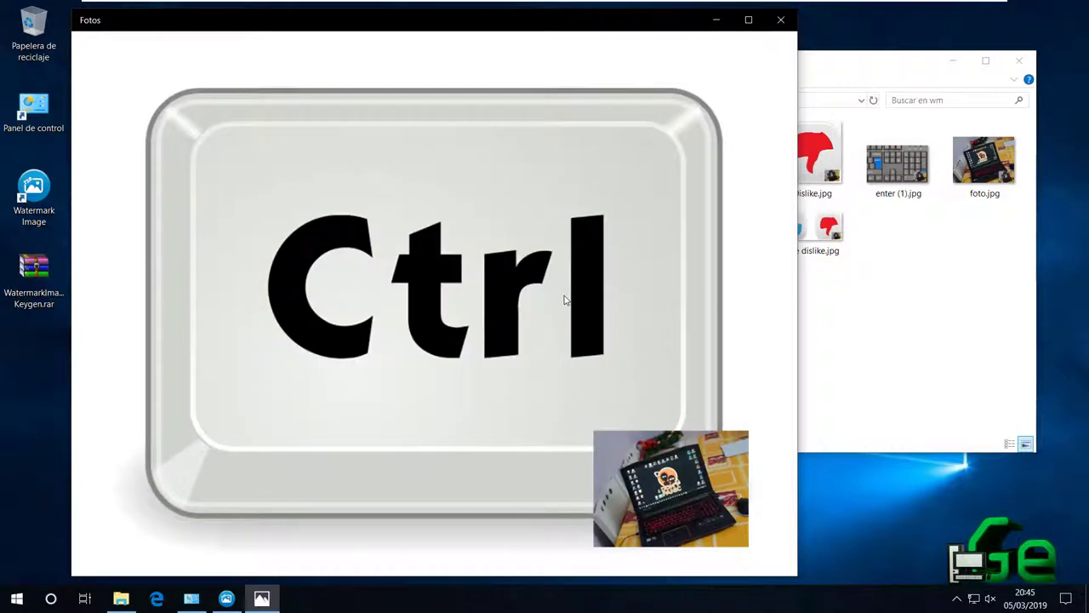
pyautogui.press('Right')
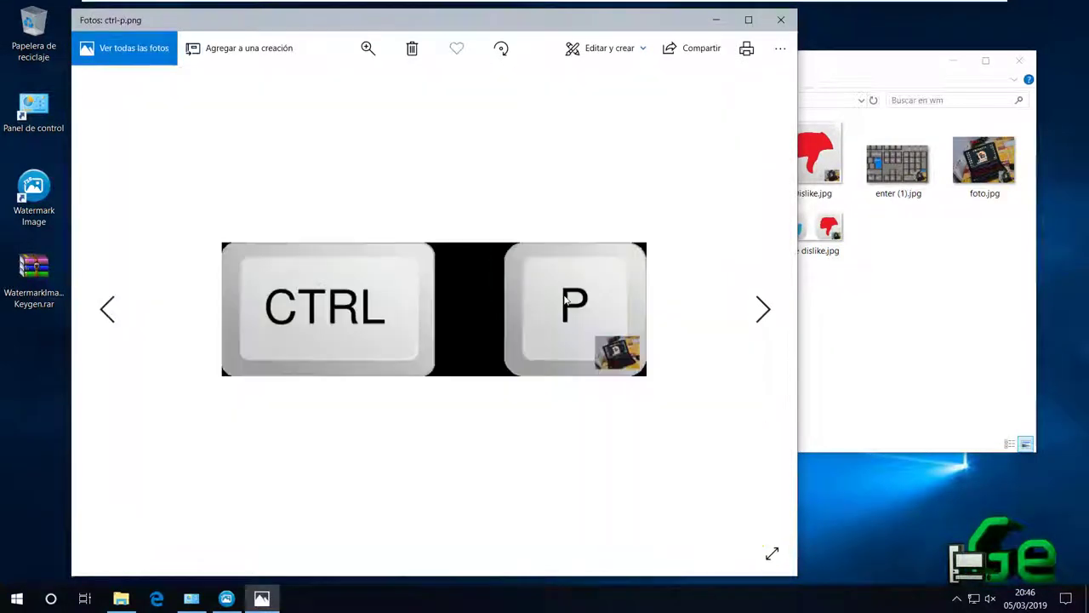
pyautogui.press('Right')
pyautogui.press('Right')
pyautogui.press('Right')
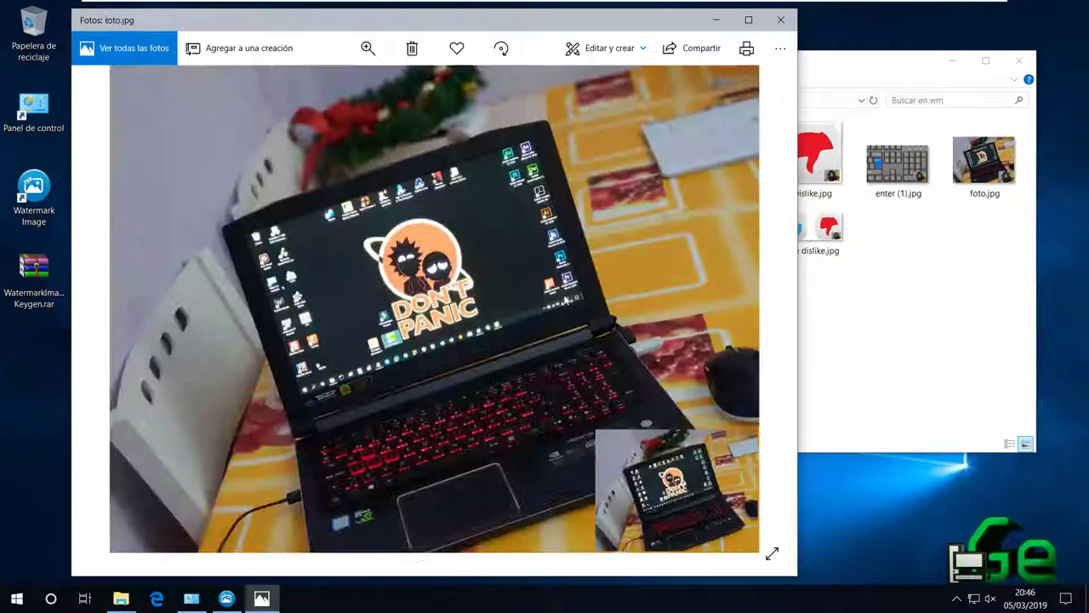
pyautogui.press('Right')
pyautogui.press('Left')
pyautogui.press('Right')
pyautogui.press('Right')
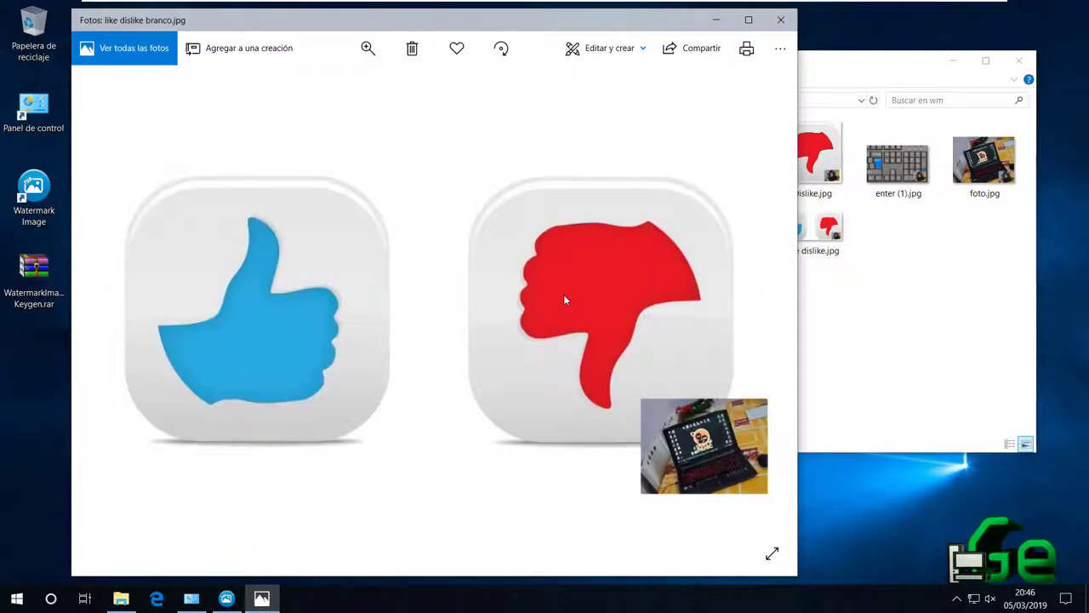
pyautogui.press('Left')
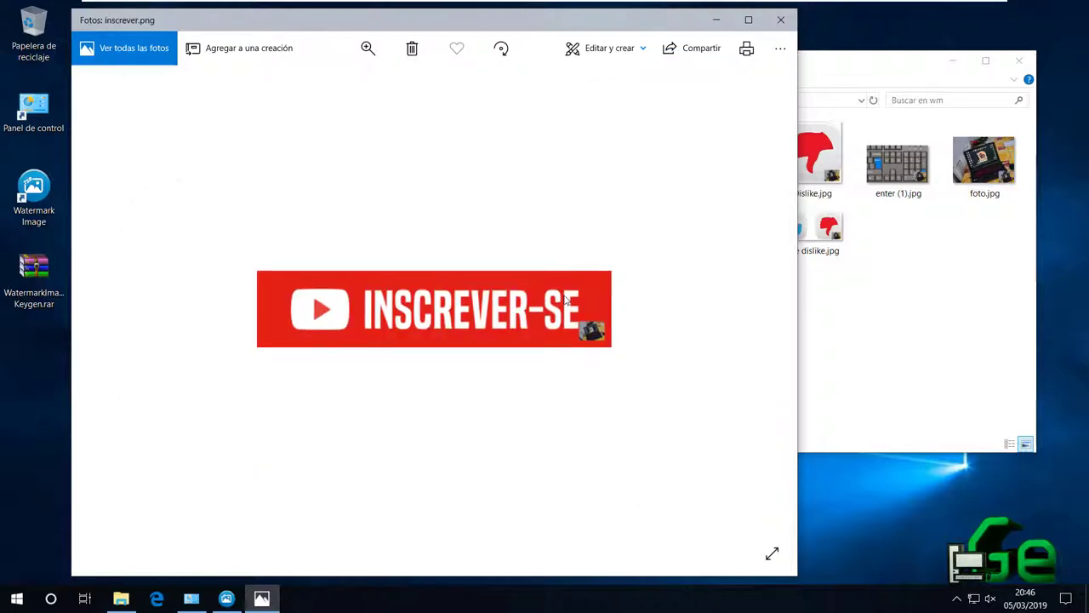
pyautogui.press('Right')
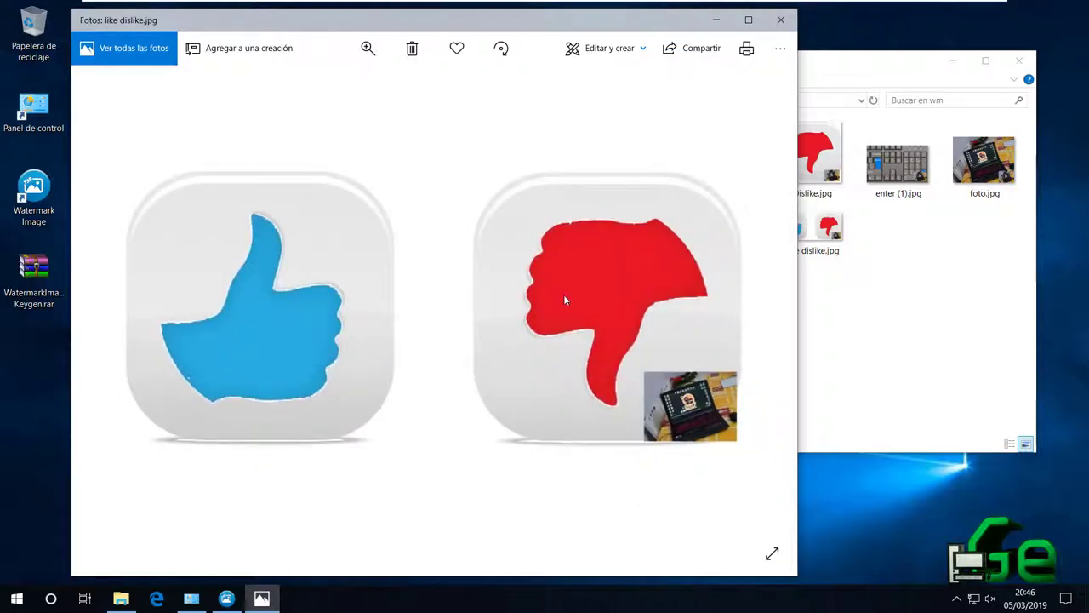
# Compare the watermark's size and placement on like dislike.jpg, like dislike branco.jpg and inscrever.png in Fotos
pyautogui.press('Left')
pyautogui.press('Right')
pyautogui.press('Left')
pyautogui.press('Right')
pyautogui.press('Left')
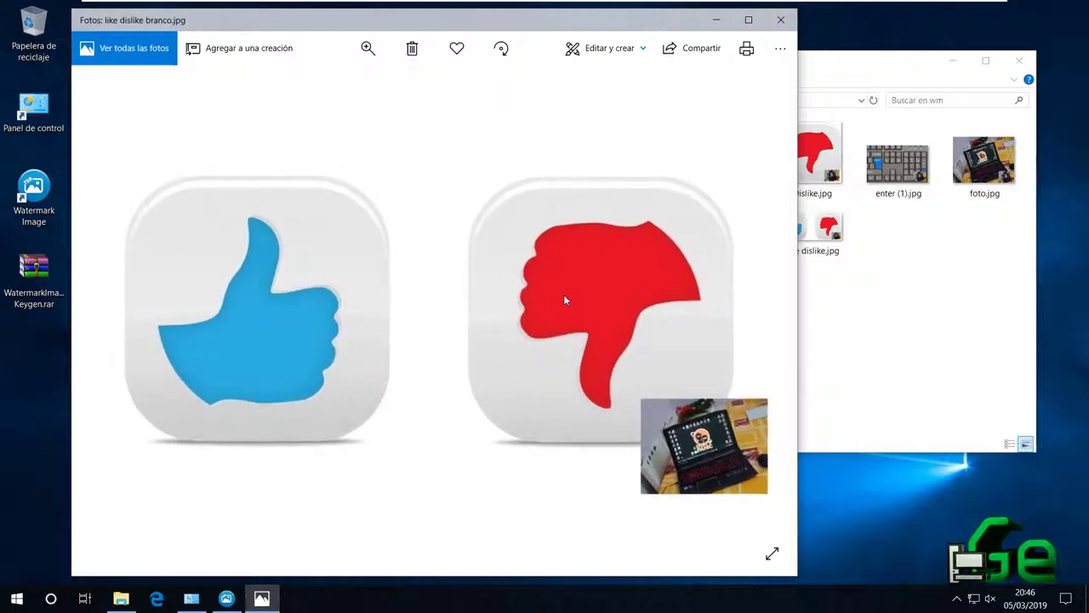
pyautogui.press('Right')
pyautogui.press('Right')
pyautogui.press('Right')
pyautogui.press('Right')
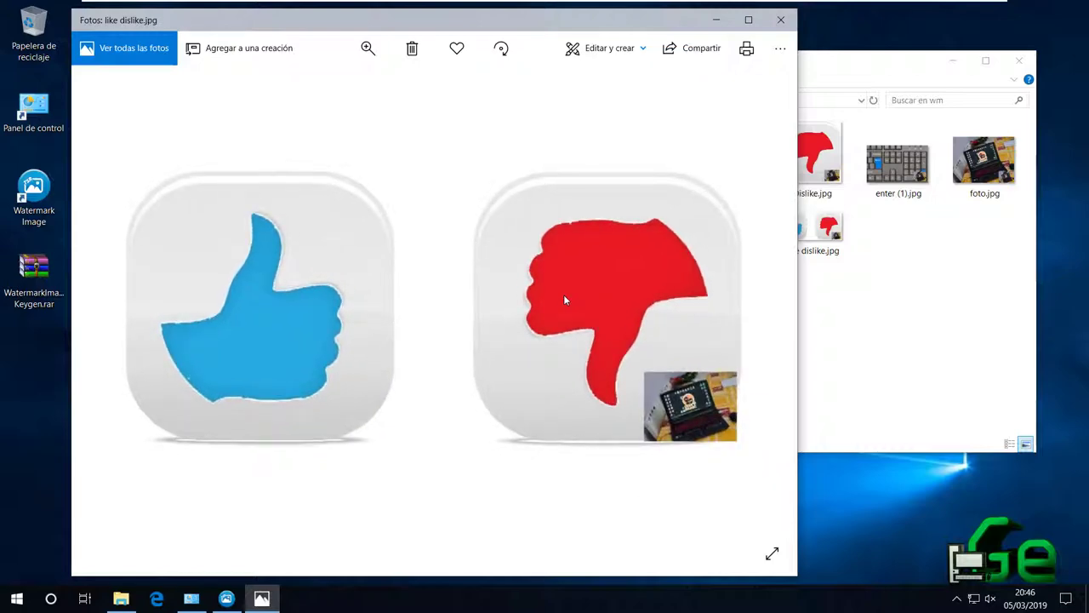
pyautogui.press('Left')
pyautogui.press('Left')
pyautogui.press('Right')
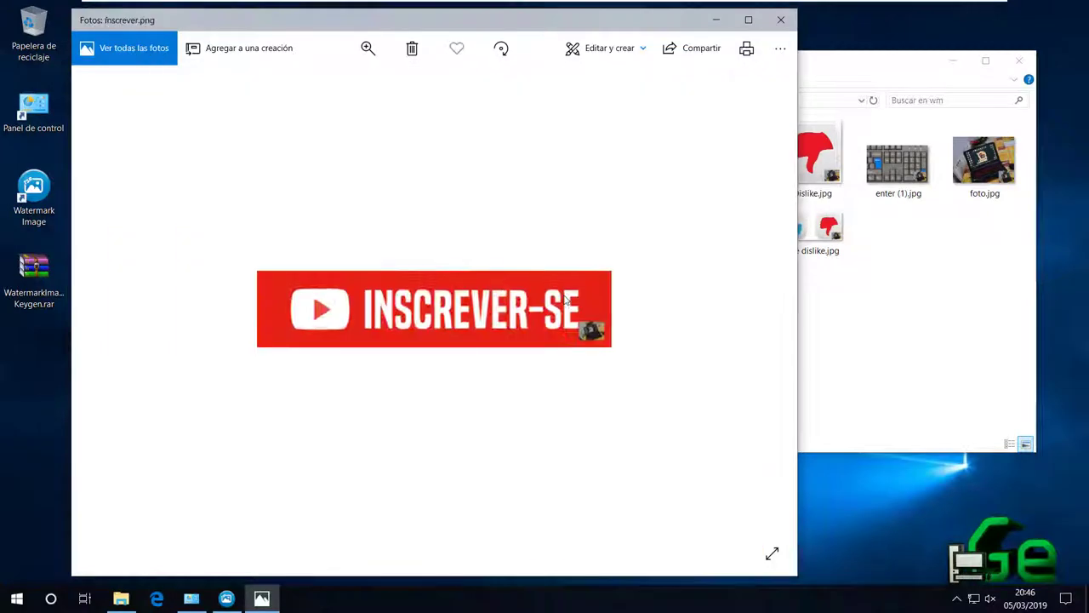
pyautogui.press('Right')
pyautogui.press('Left')
pyautogui.press('Right')
pyautogui.press('Right')
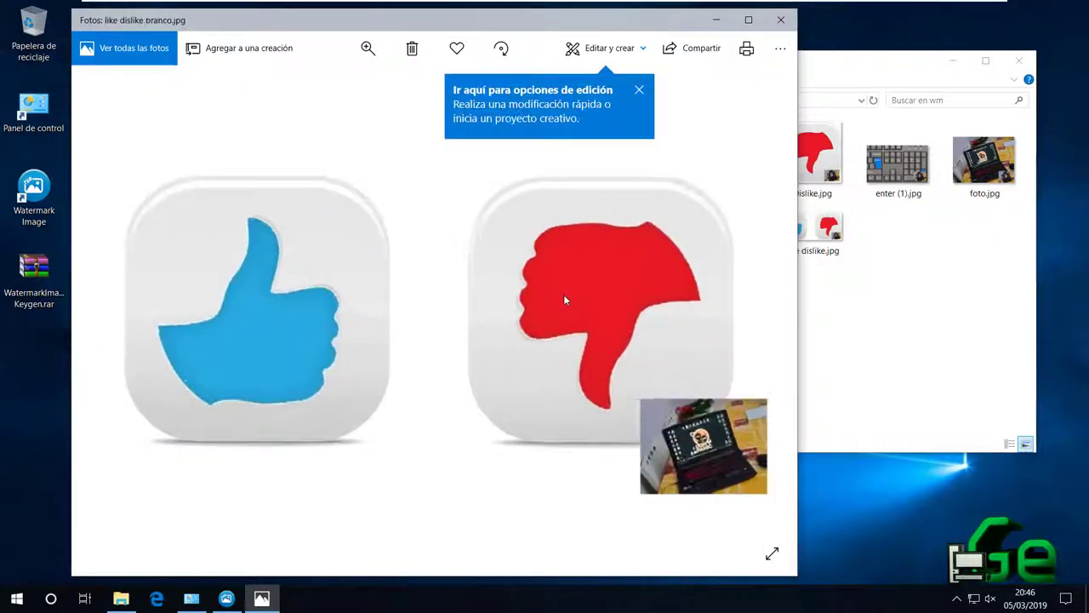
pyautogui.press('Left')
pyautogui.press('Right')
pyautogui.press('Left')
pyautogui.press('Right')
pyautogui.press('Left')
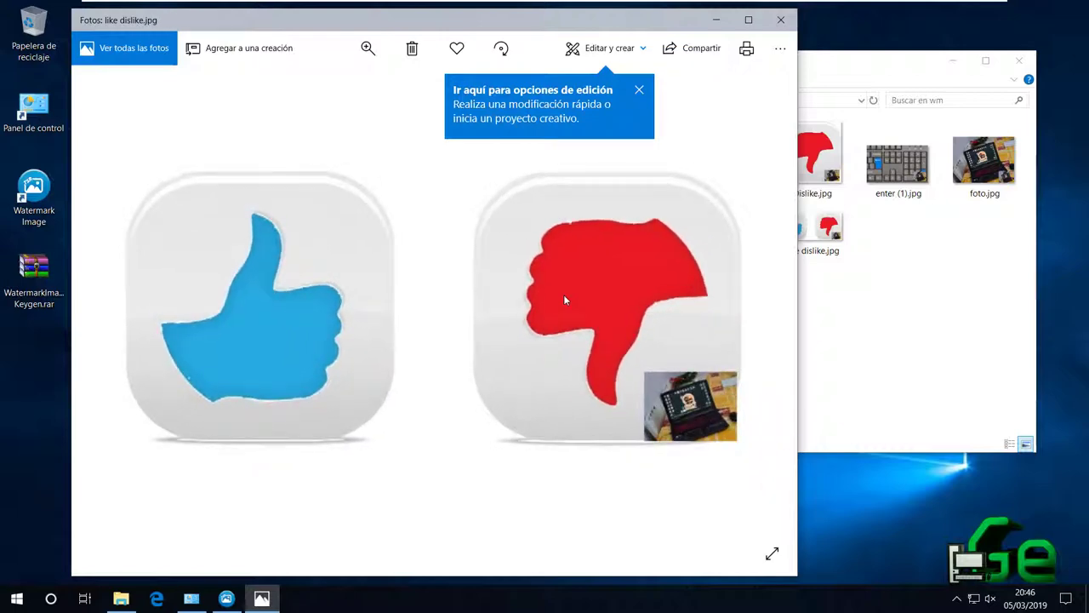
# Examine the watermark on crtl.png and ctrl-p.png, and close the photo viewer
pyautogui.press('Right')
pyautogui.press('Right')
pyautogui.press('Right')
pyautogui.press('Right')
pyautogui.press('Right')
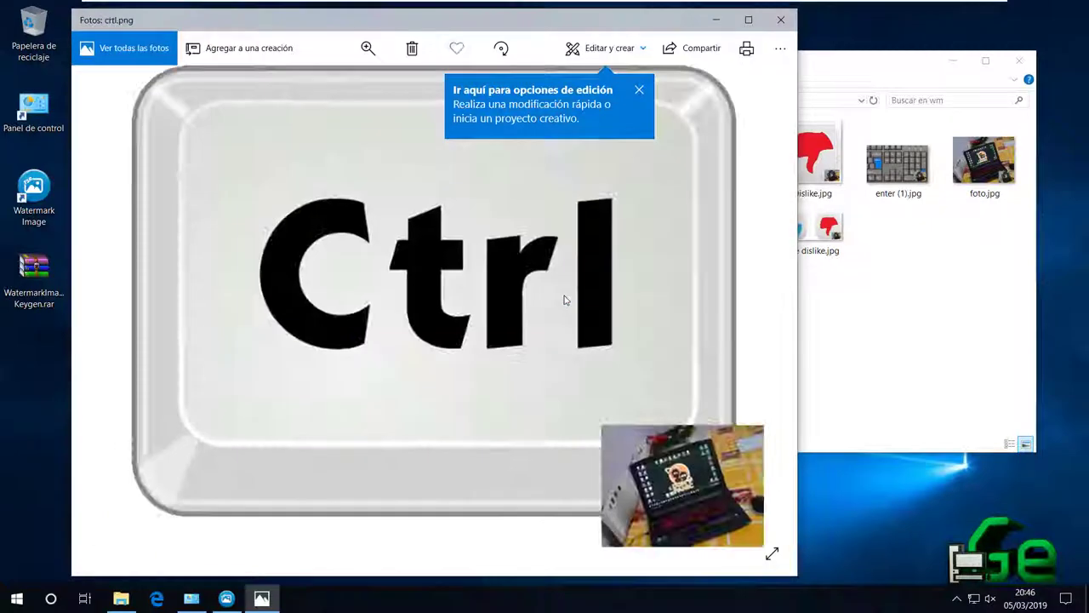
pyautogui.press('Left')
pyautogui.press('Right')
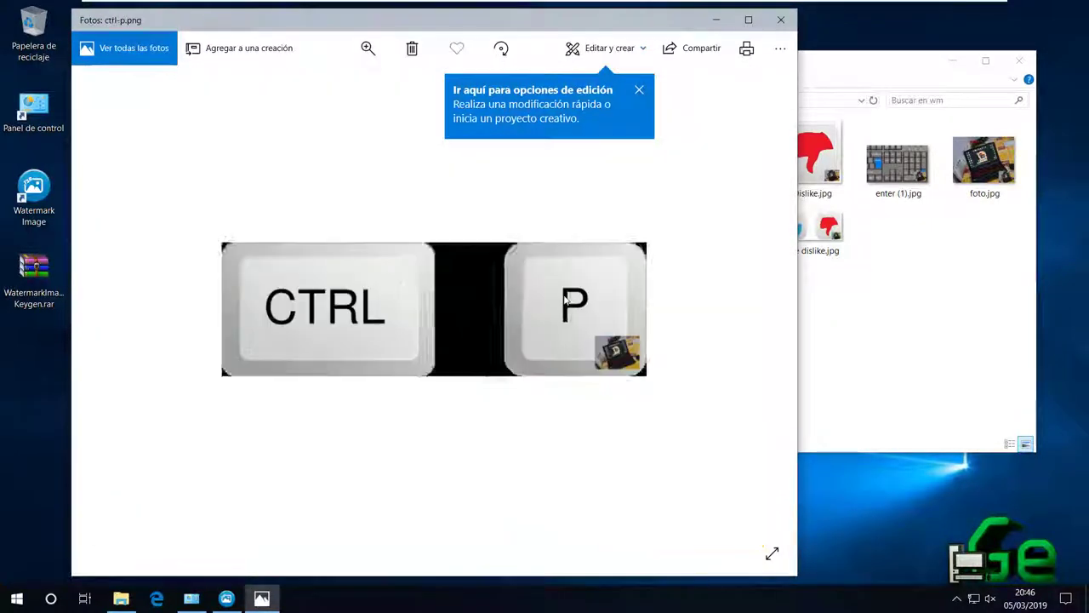
pyautogui.press('Left')
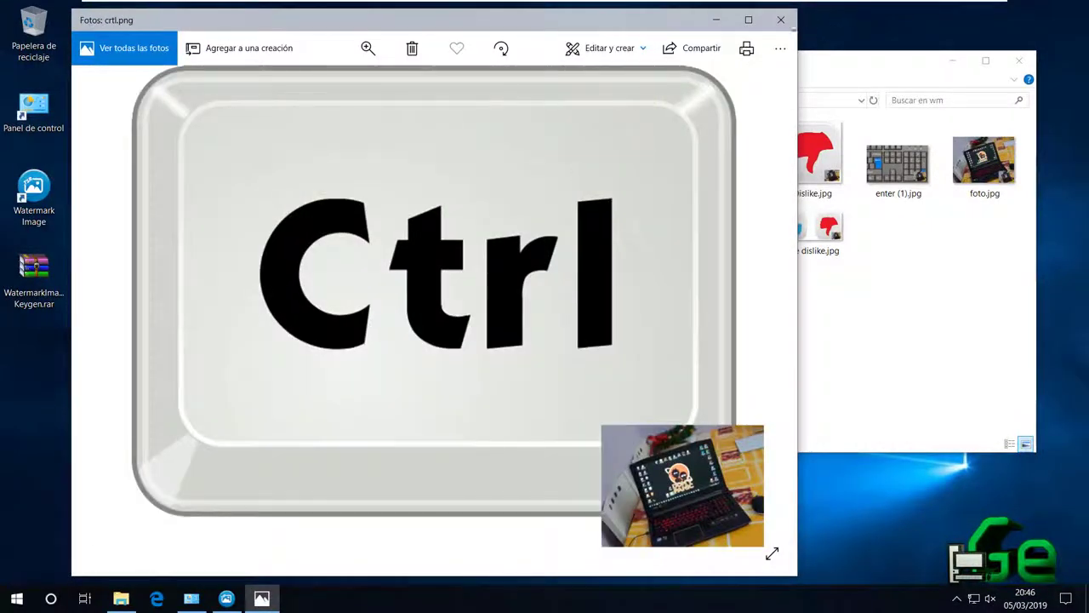
pyautogui.click(780, 20)
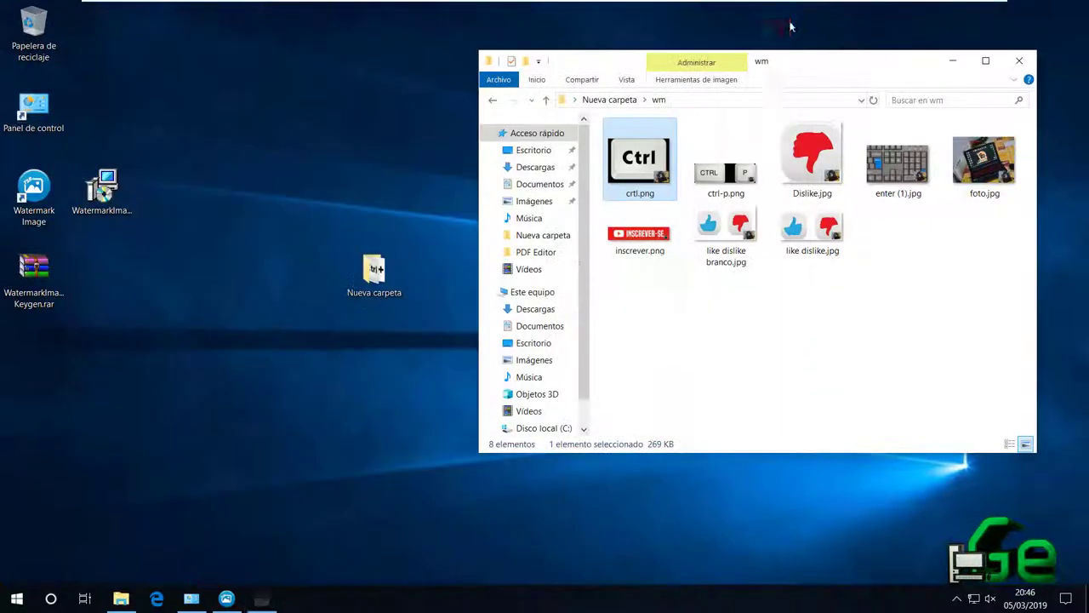
# Switch back to TSR Watermark Image, maximize it, and review the source files, watermark configuration and save settings
pyautogui.doubleClick(17, 200)
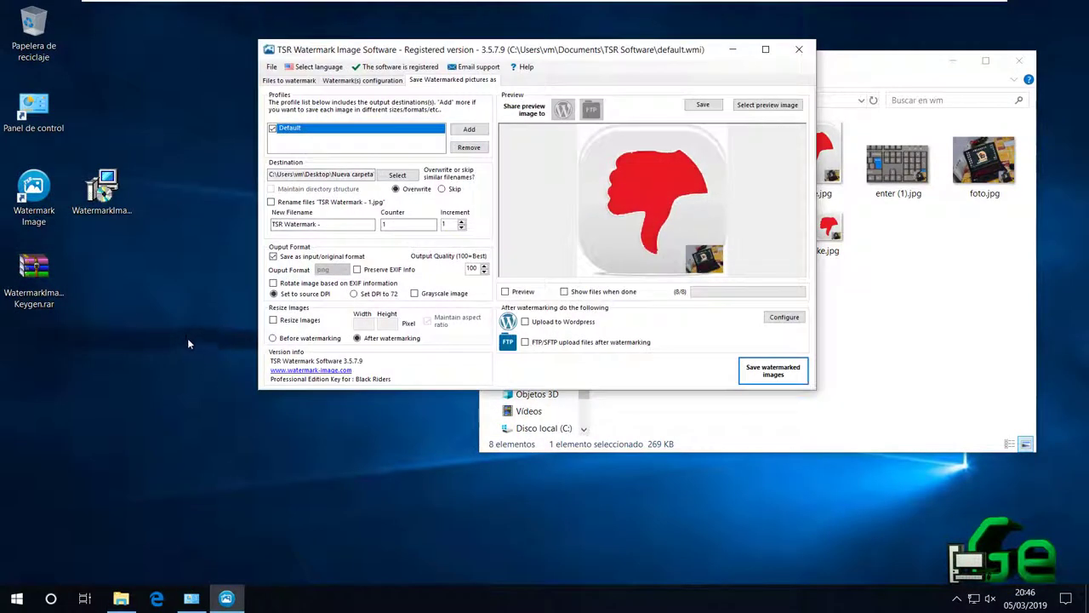
pyautogui.click(765, 48)
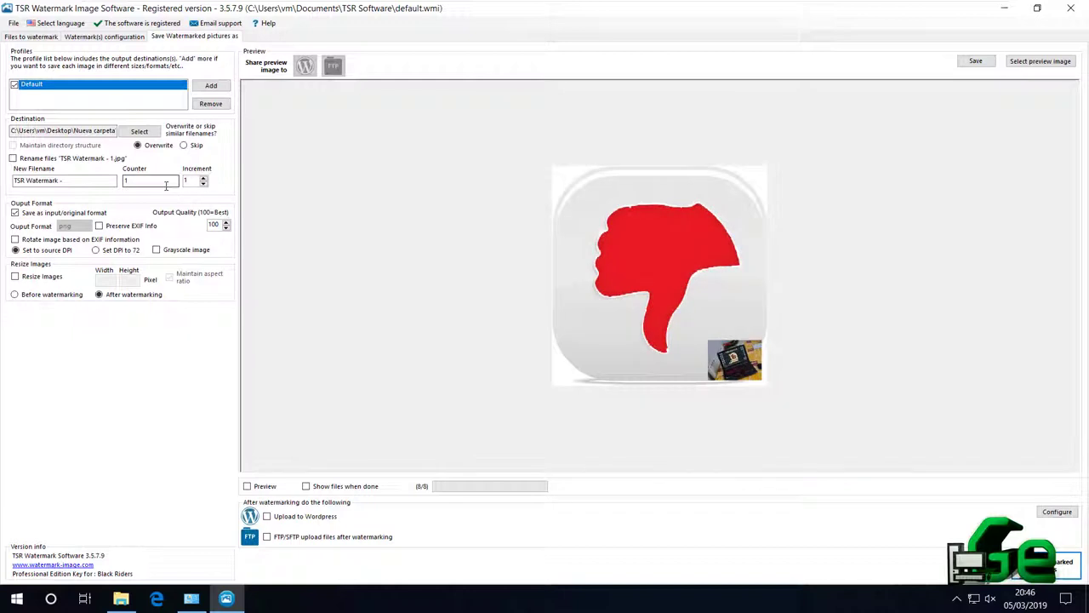
pyautogui.click(30, 37)
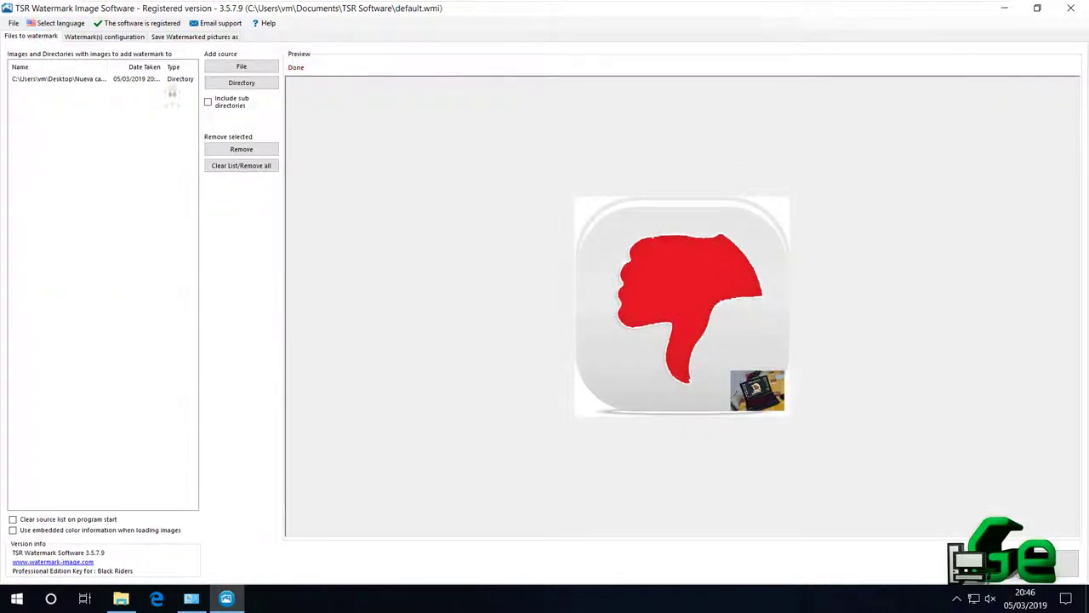
pyautogui.click(130, 37)
pyautogui.click(153, 37)
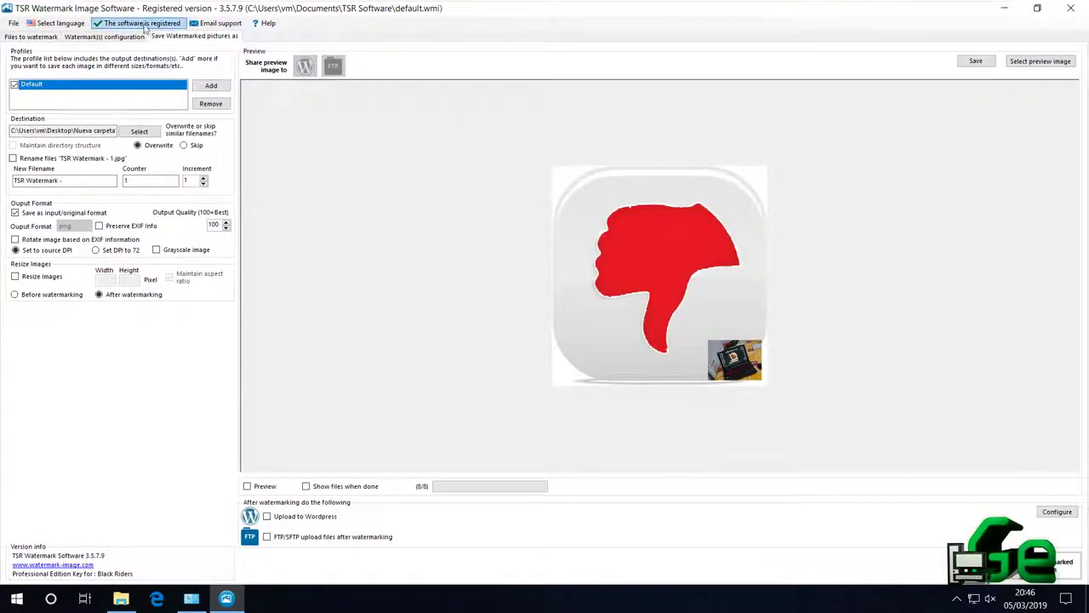
# Open the software's registration details and resubmit the existing name, email and licence key
pyautogui.click(143, 23)
pyautogui.click(559, 337)
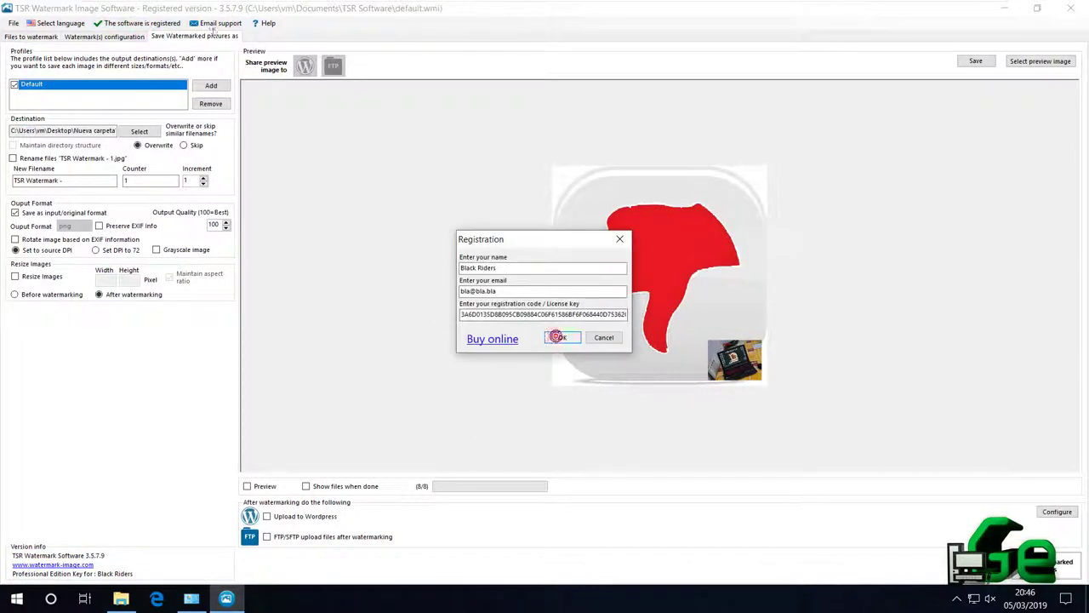
pyautogui.click(606, 349)
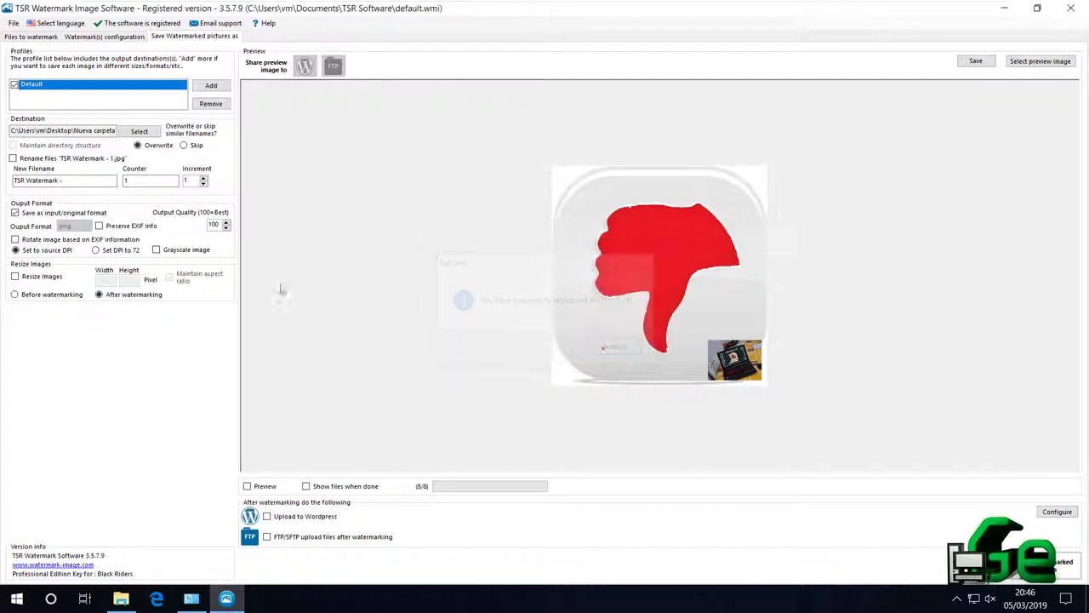
# View the destination folder selection without changing it, and close TSR Watermark Image and the wm folder window
pyautogui.click(124, 134)
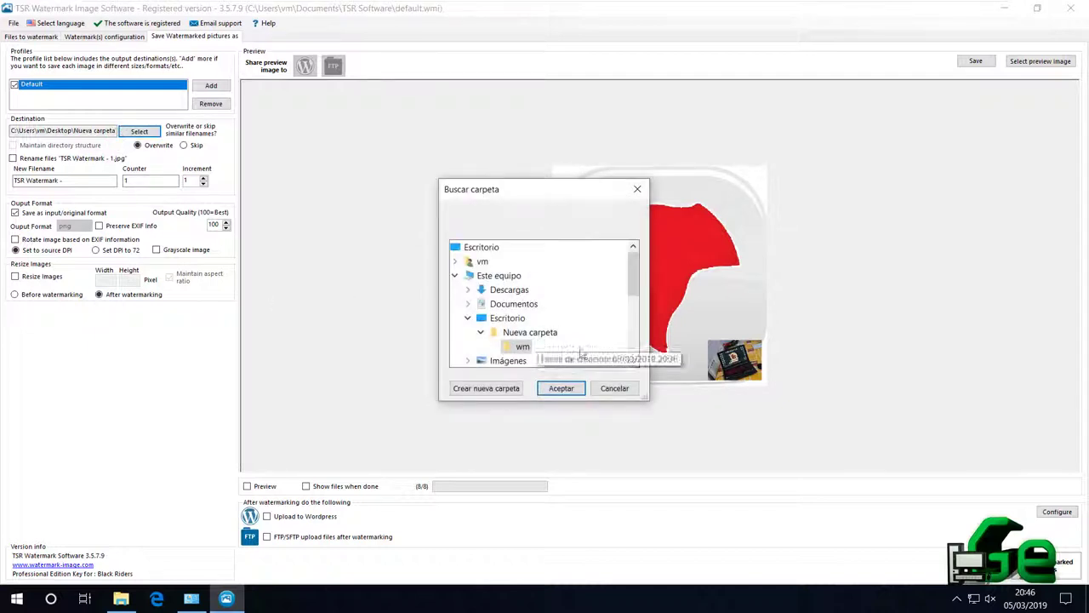
pyautogui.click(606, 392)
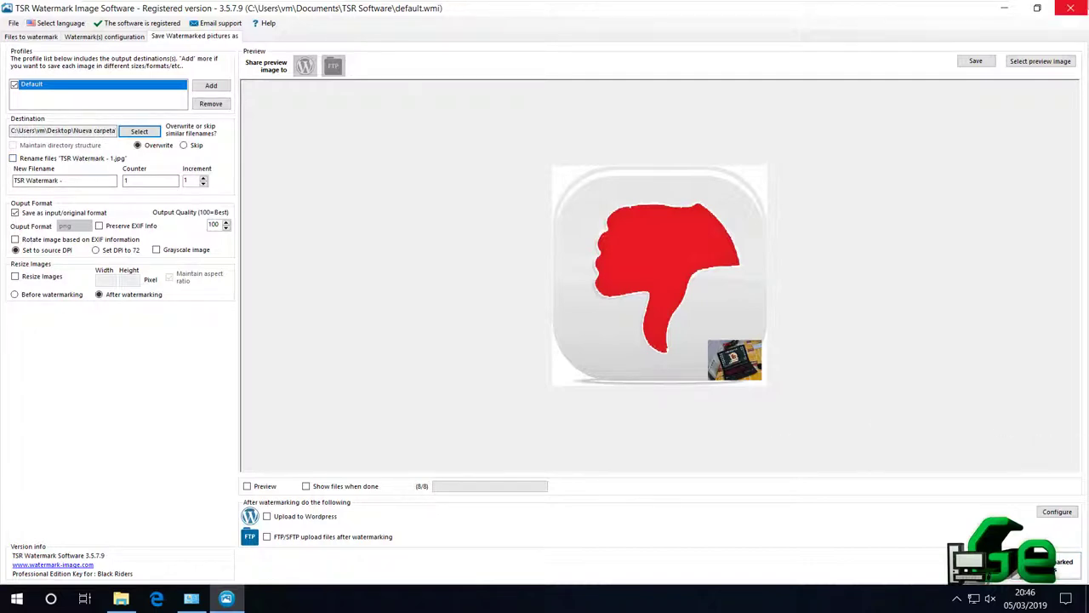
pyautogui.hotkey('alt', 'F4')
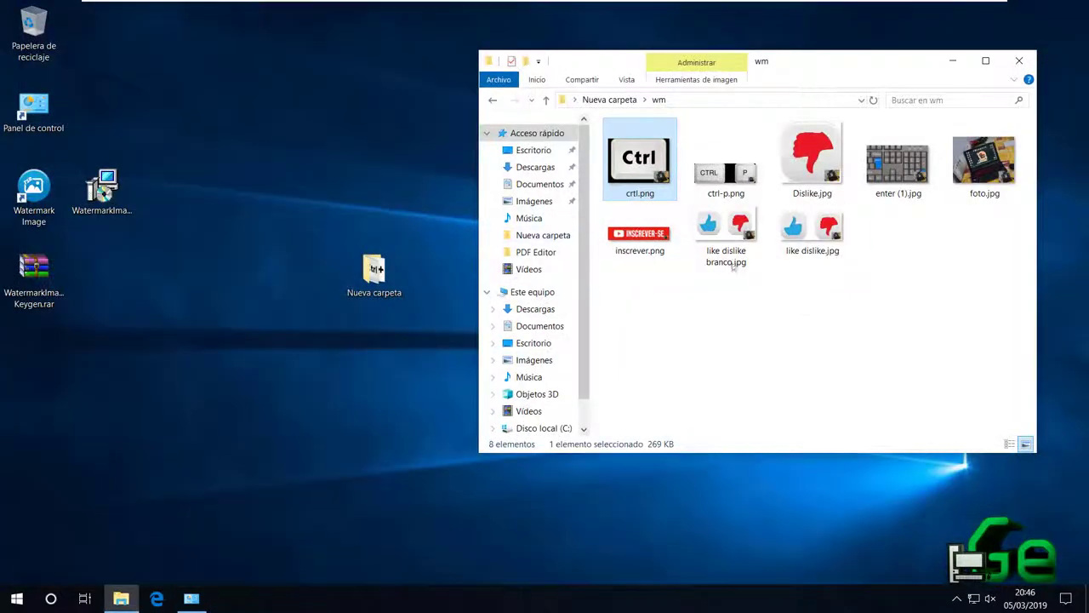
pyautogui.click(1019, 60)
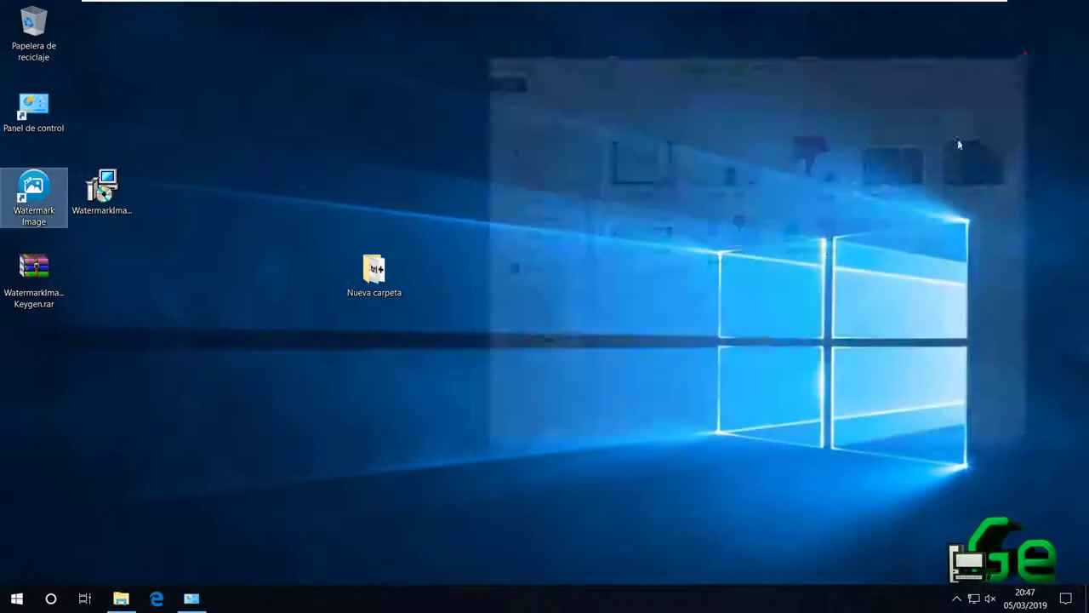
pyautogui.moveTo(748, 6)
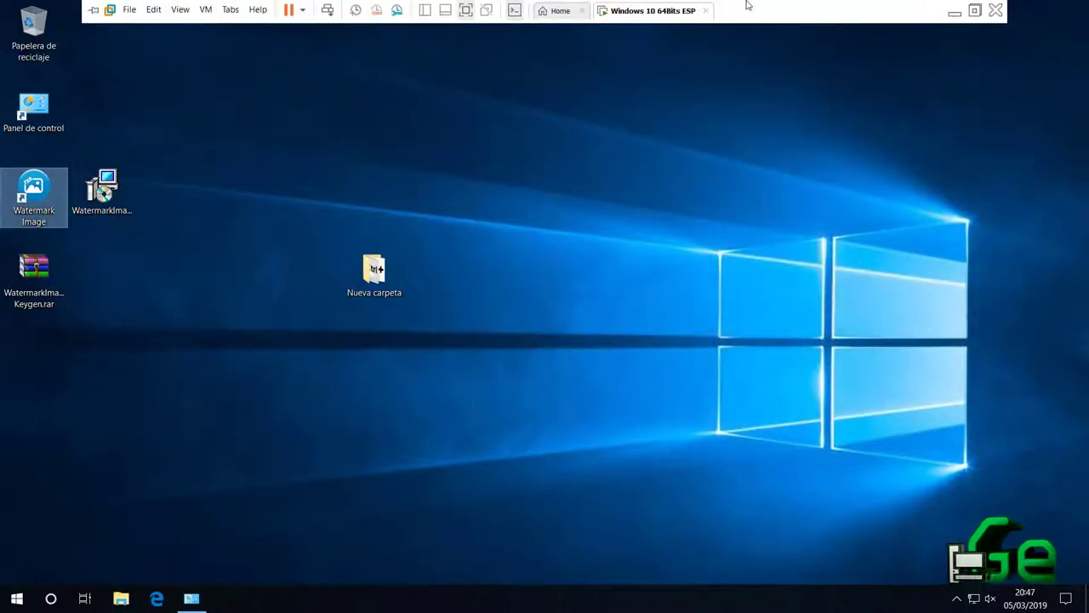